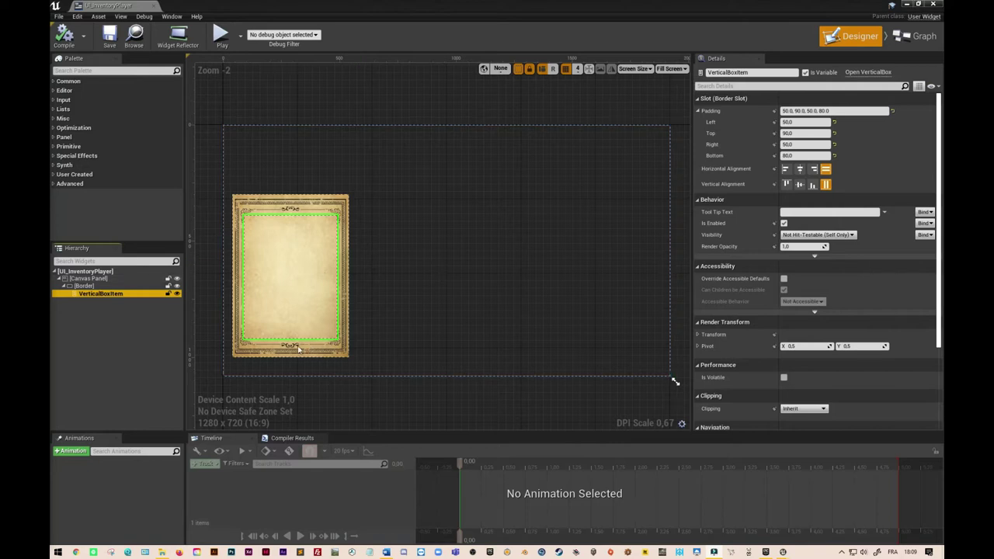
# Inspect the parchment Border and its VerticalBoxItem, then return to the Level001Escape level editor.
pyautogui.click(264, 199)
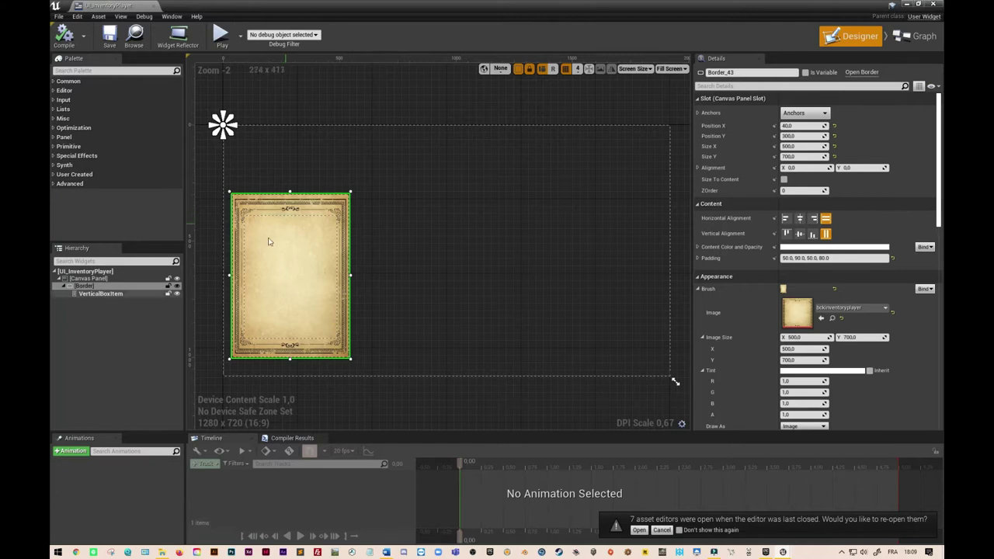
pyautogui.click(105, 294)
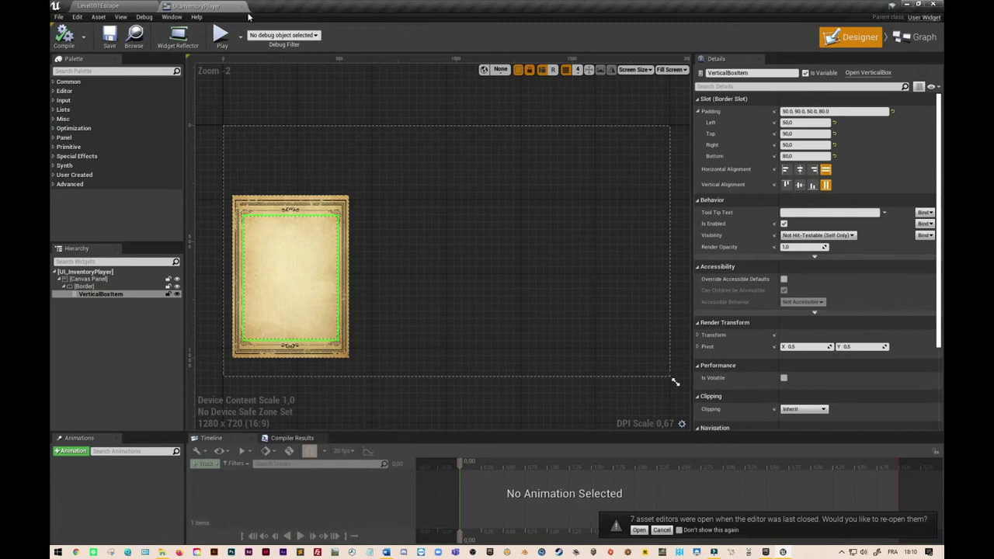
pyautogui.click(144, 8)
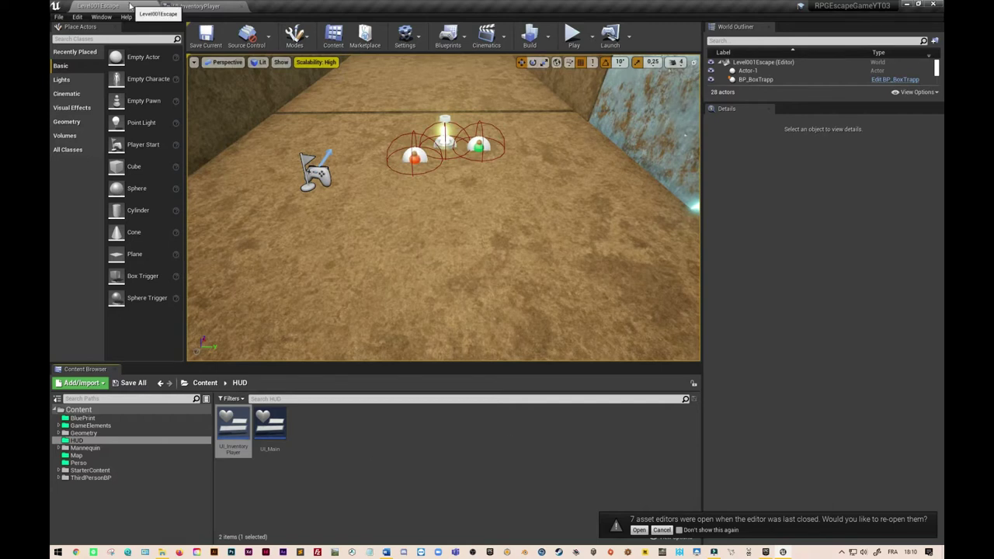
# Open the BP_ItemQuest01 blueprint from Content > GameElements > Items.
pyautogui.click(205, 383)
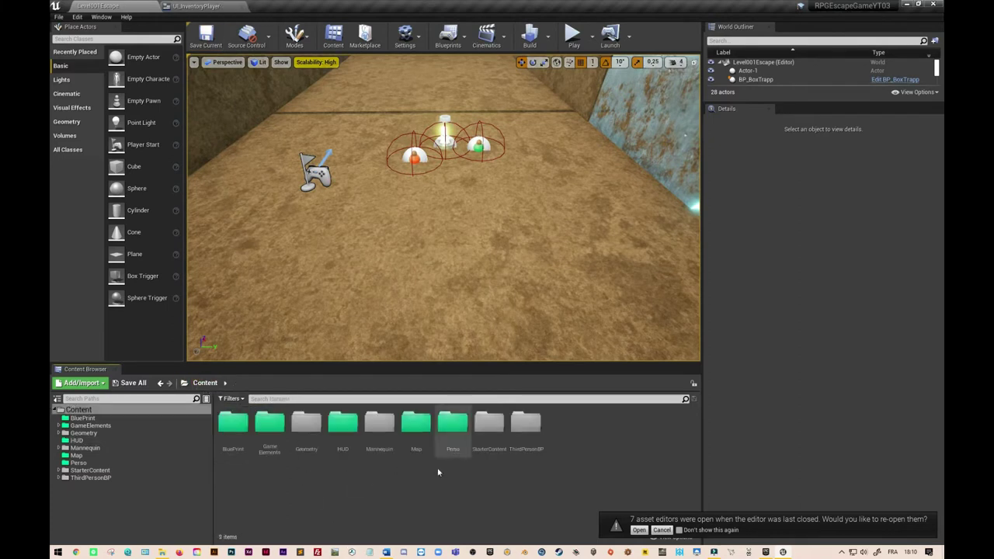
pyautogui.doubleClick(272, 429)
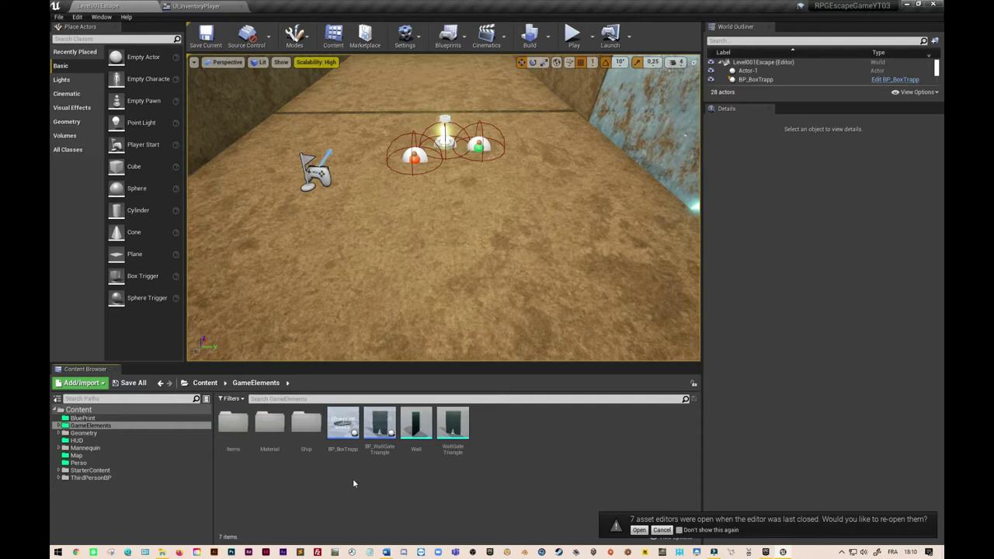
pyautogui.doubleClick(233, 423)
pyautogui.doubleClick(379, 426)
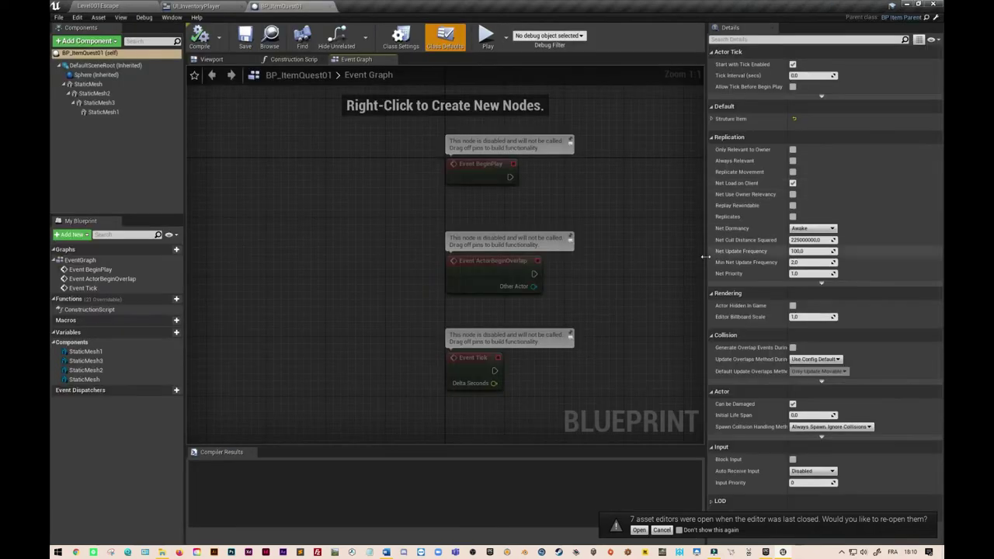
# Expand the blueprint's Structure Item defaults, then go back to the UI_InventoryPlayer designer.
pyautogui.click(97, 65)
pyautogui.click(89, 52)
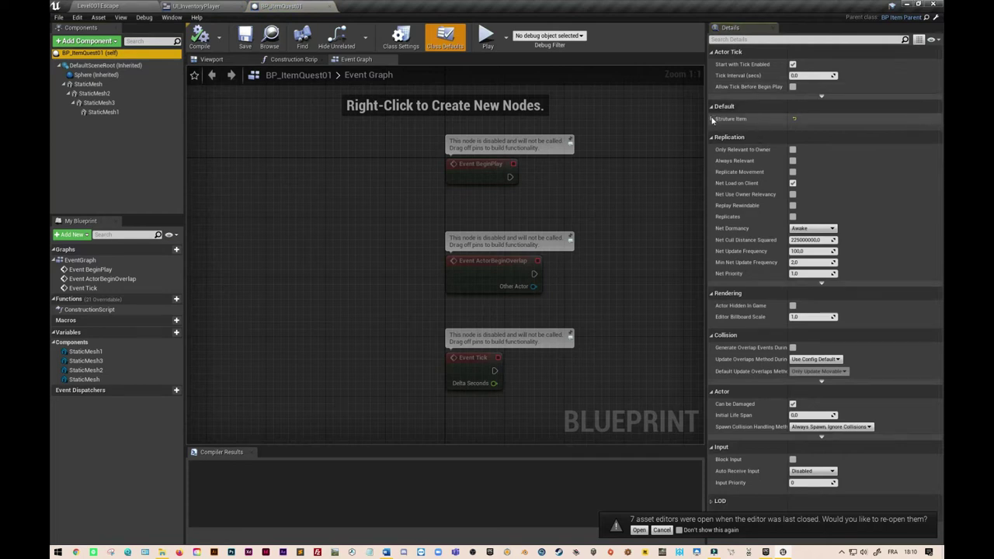
pyautogui.click(712, 119)
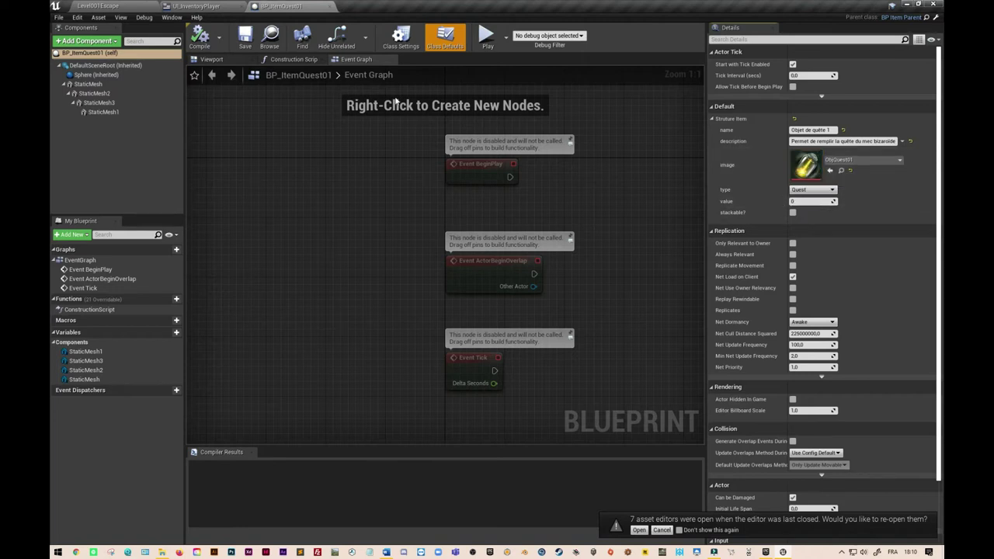
pyautogui.click(196, 6)
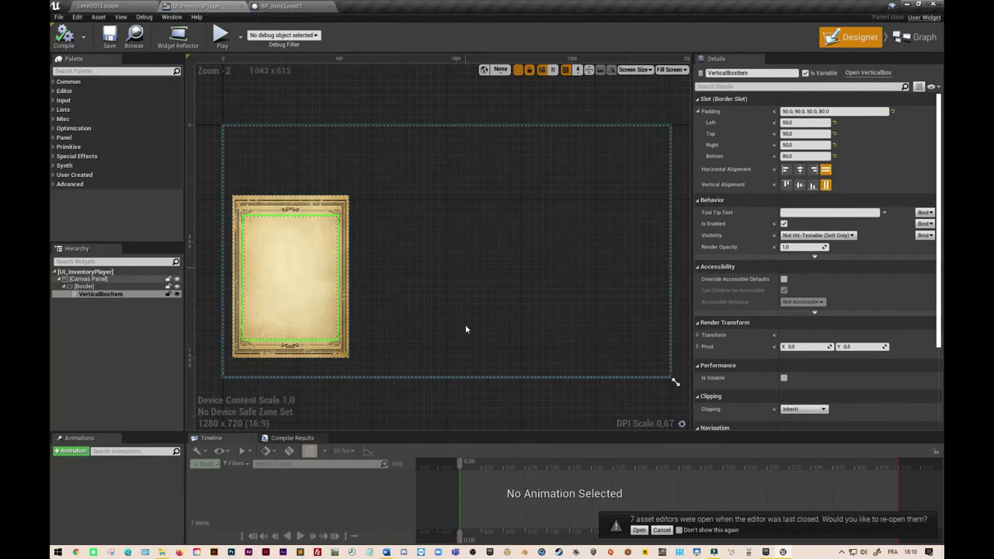
# Create a Widget Blueprint named UI_Item in the HUD folder and open it.
pyautogui.click(109, 8)
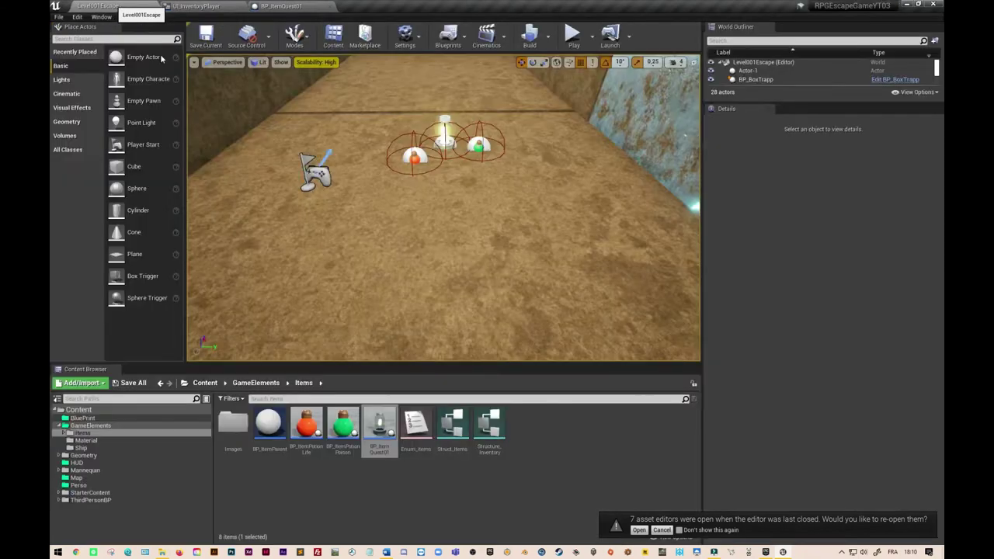
pyautogui.click(205, 383)
pyautogui.doubleClick(343, 425)
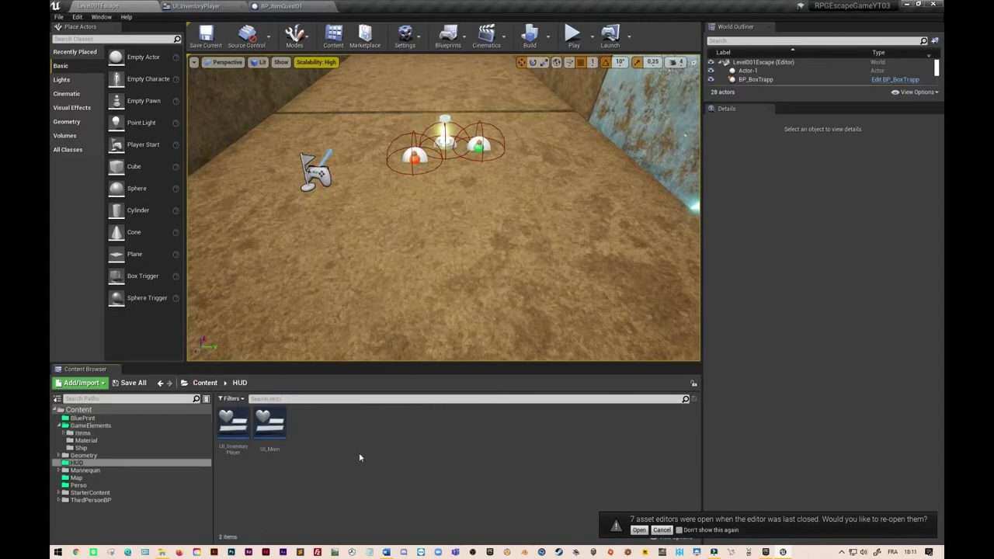
pyautogui.rightClick(354, 458)
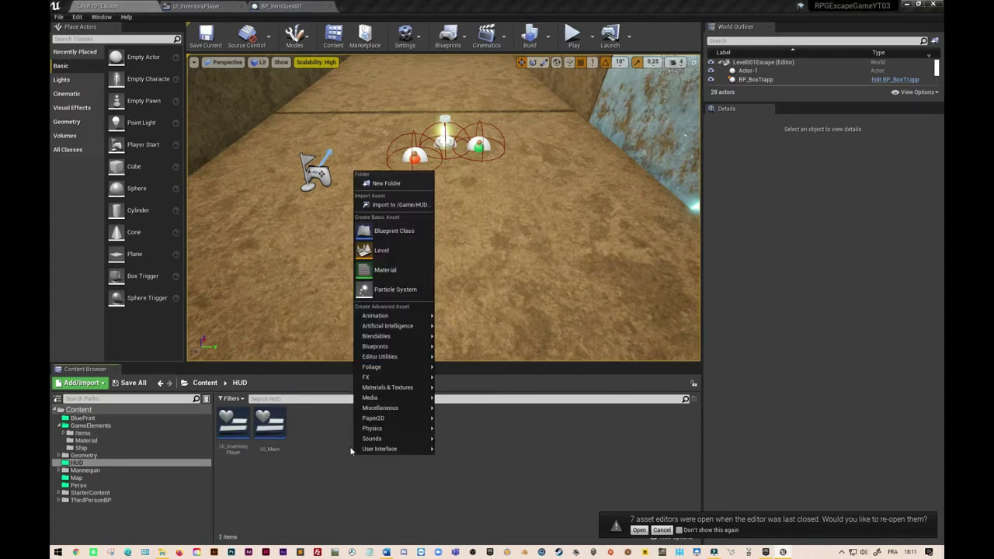
pyautogui.moveTo(403, 453)
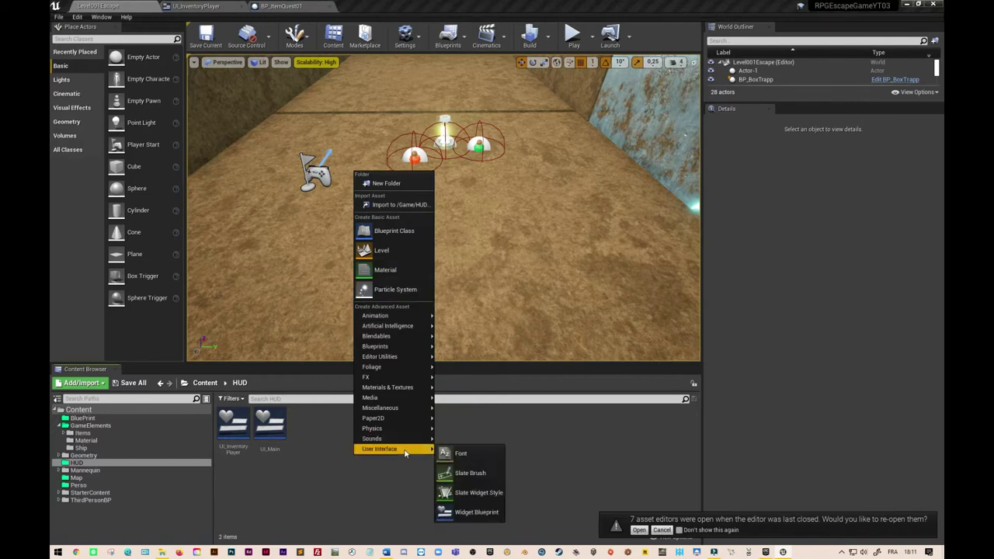
pyautogui.click(466, 512)
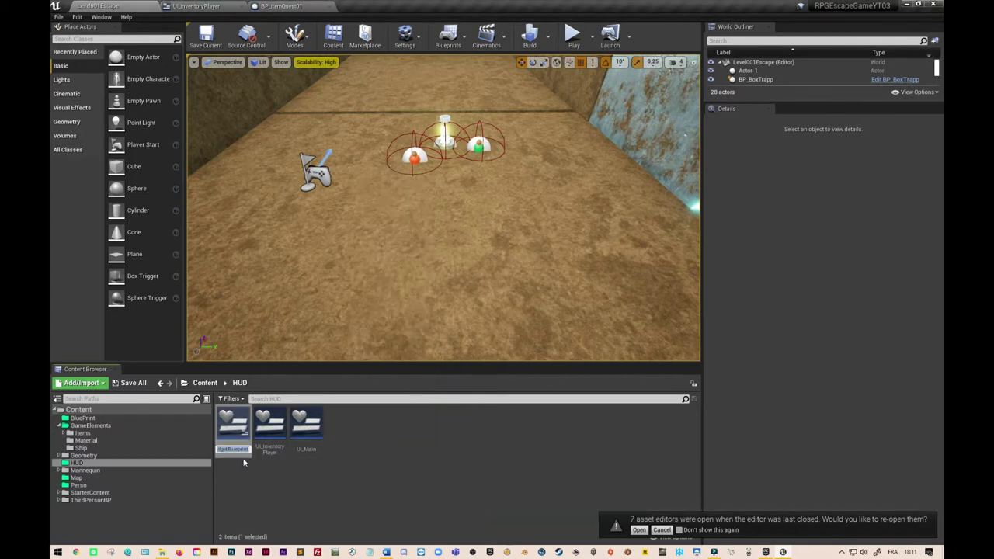
pyautogui.write('UI')
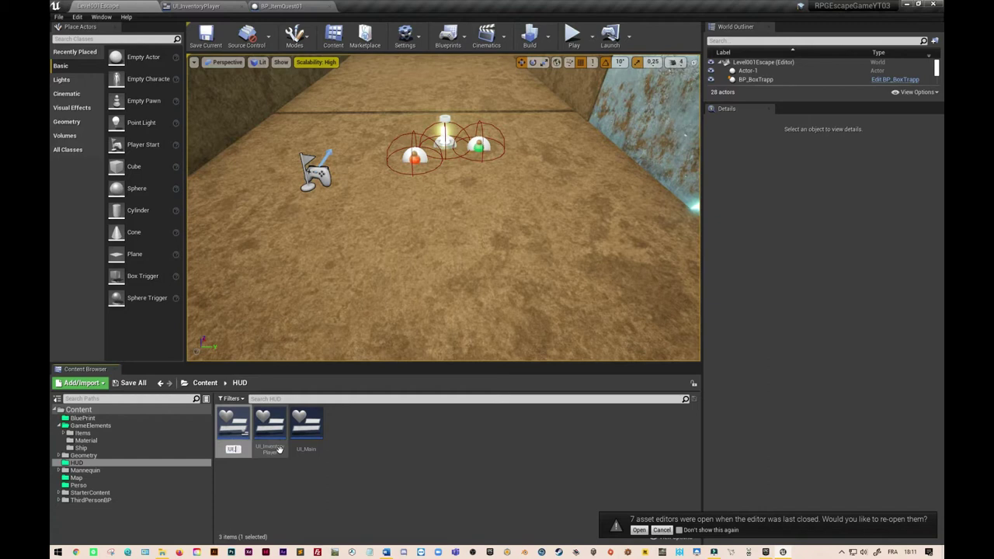
pyautogui.write('_Item')
pyautogui.press('Return')
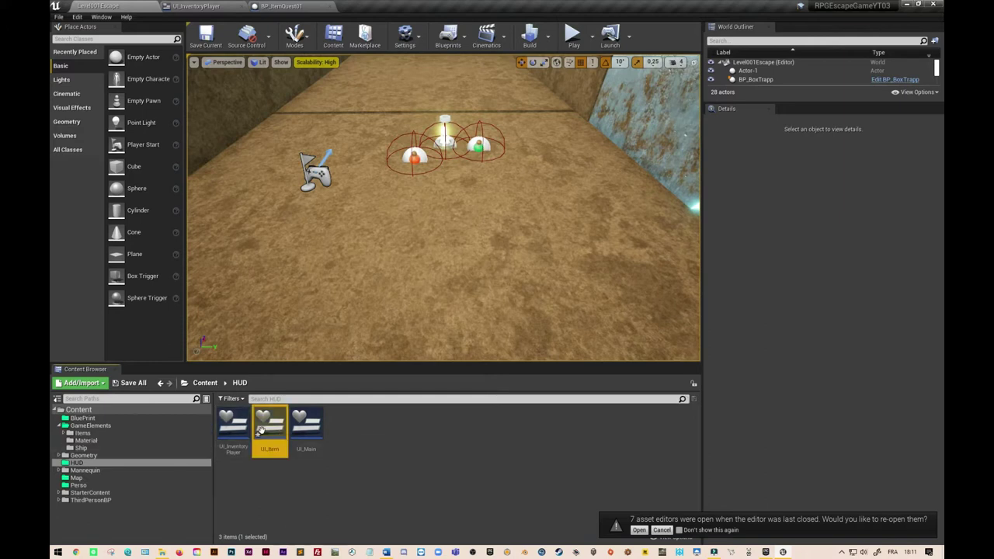
pyautogui.doubleClick(262, 436)
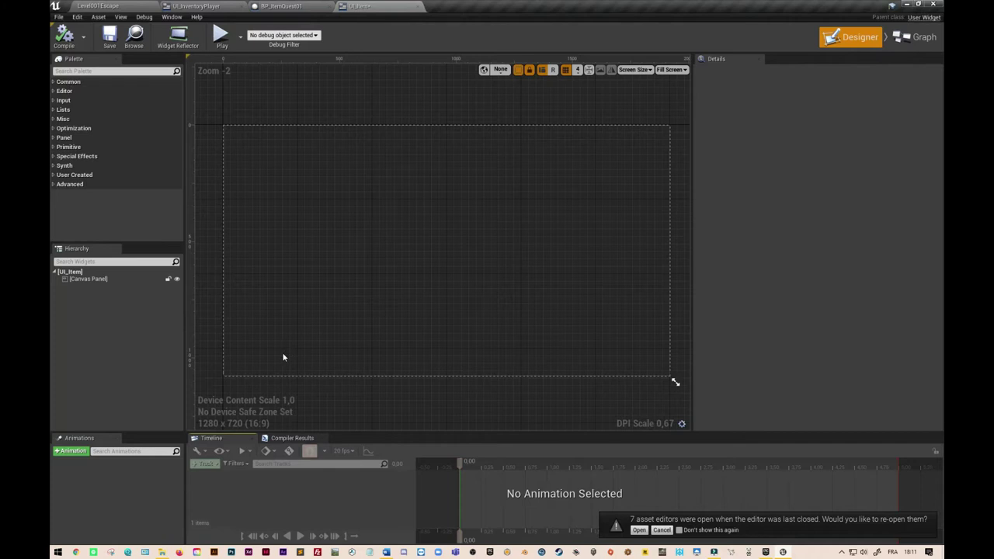
# Add a Border from the Palette into UI_Item's Canvas Panel.
pyautogui.click(80, 71)
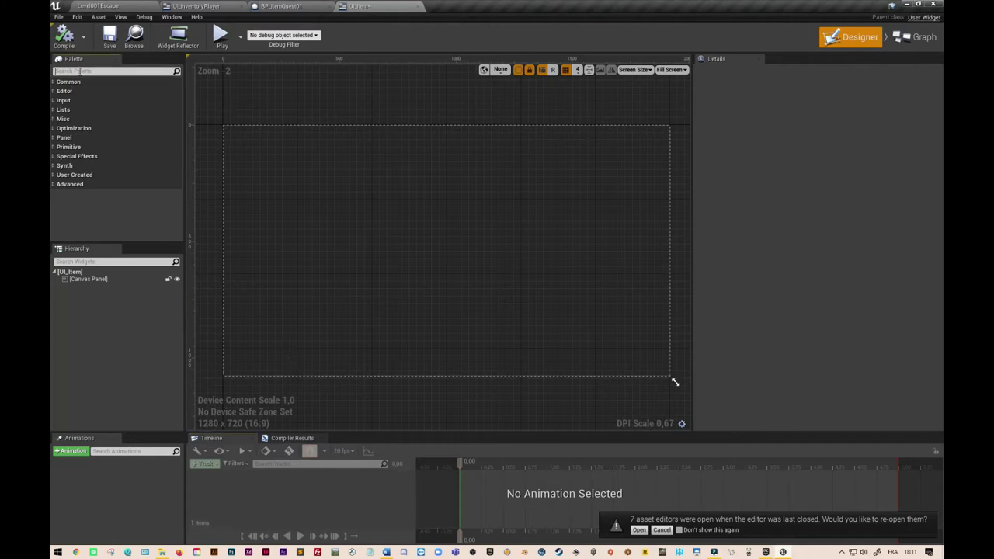
pyautogui.write('border')
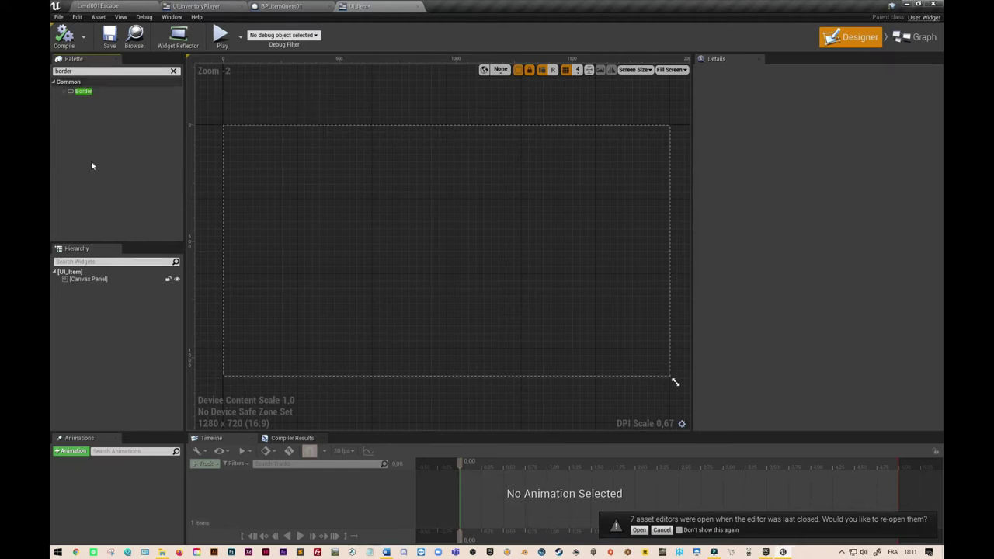
pyautogui.moveTo(82, 92); pyautogui.dragTo(103, 278)
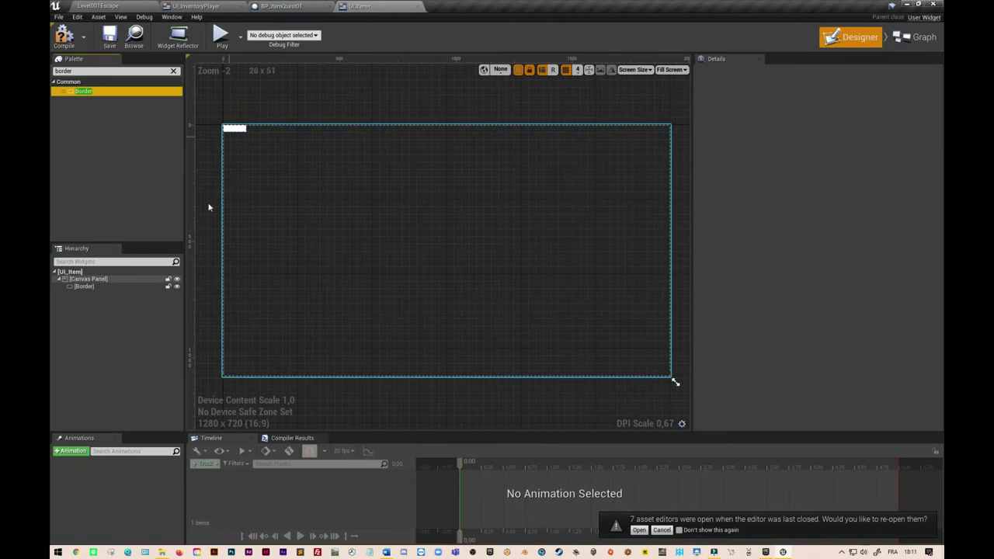
# Set the designer preview to a Custom size of 400 by 125.
pyautogui.click(78, 271)
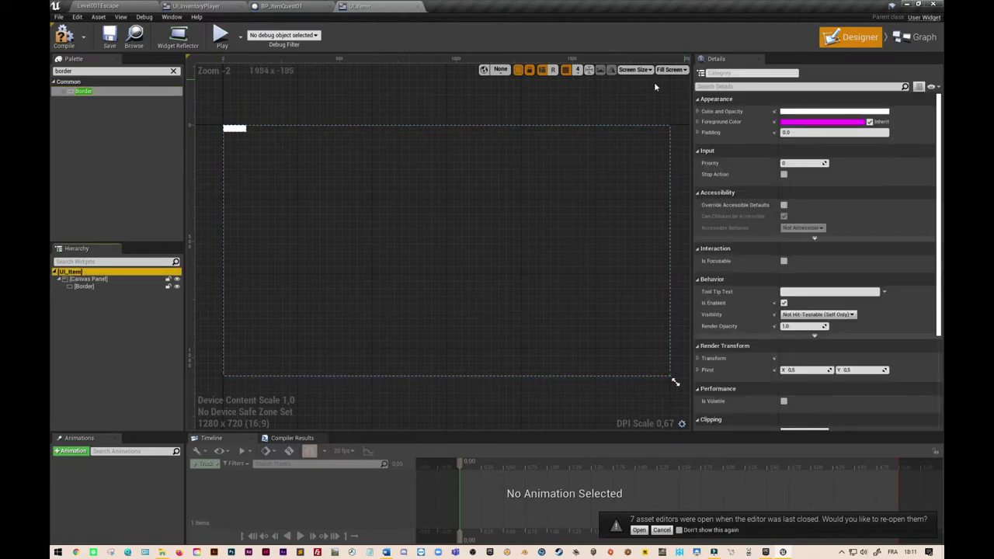
pyautogui.click(87, 279)
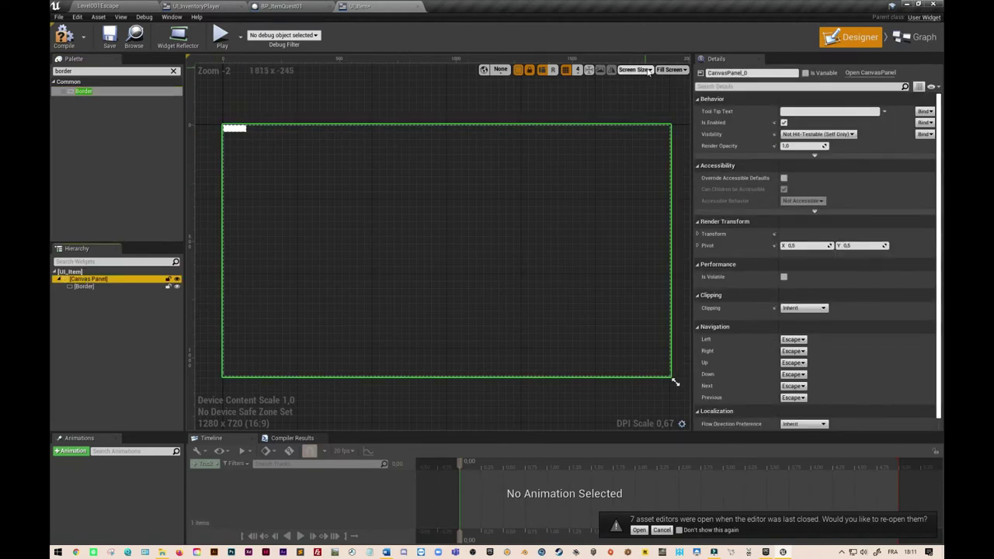
pyautogui.click(650, 70)
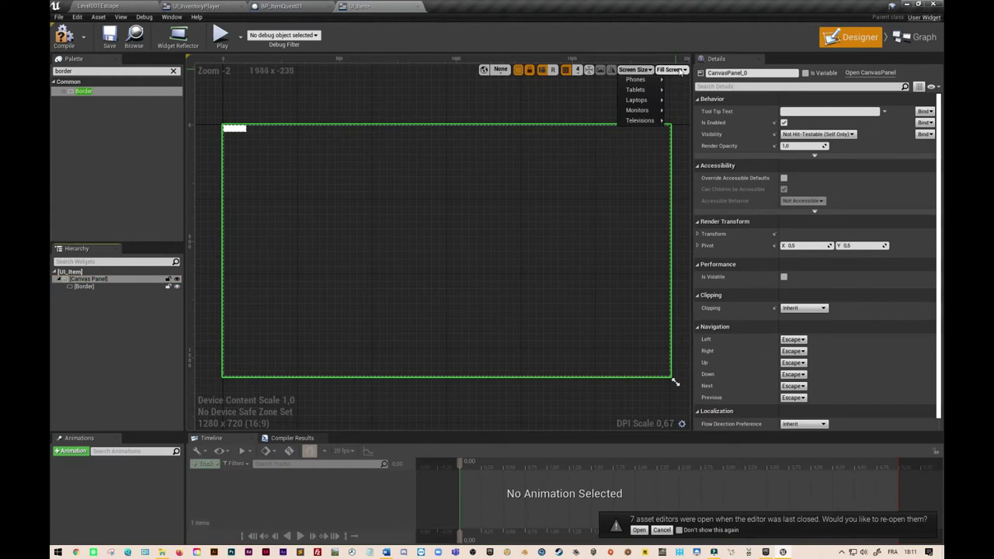
pyautogui.click(677, 70)
pyautogui.click(673, 90)
pyautogui.write('400')
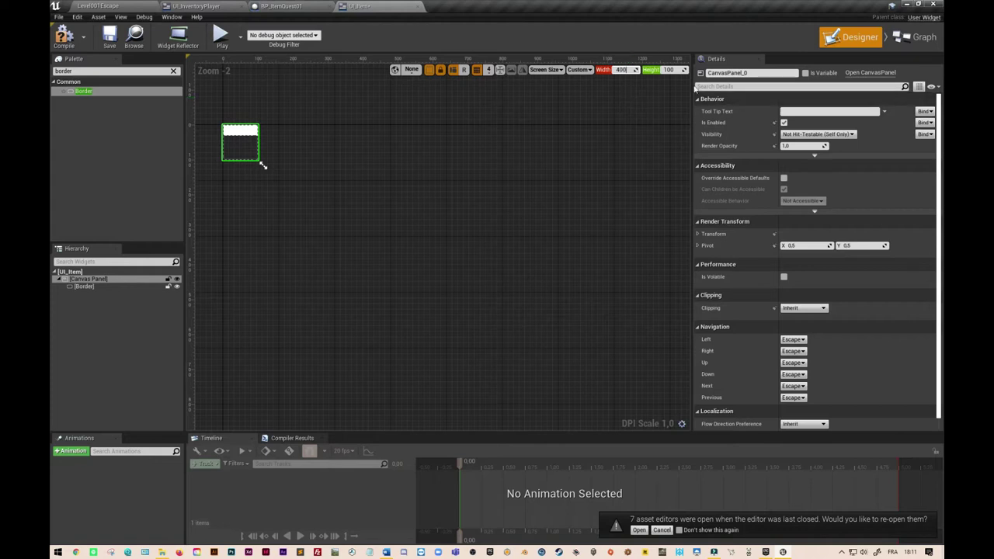
pyautogui.press('Tab')
pyautogui.write('100')
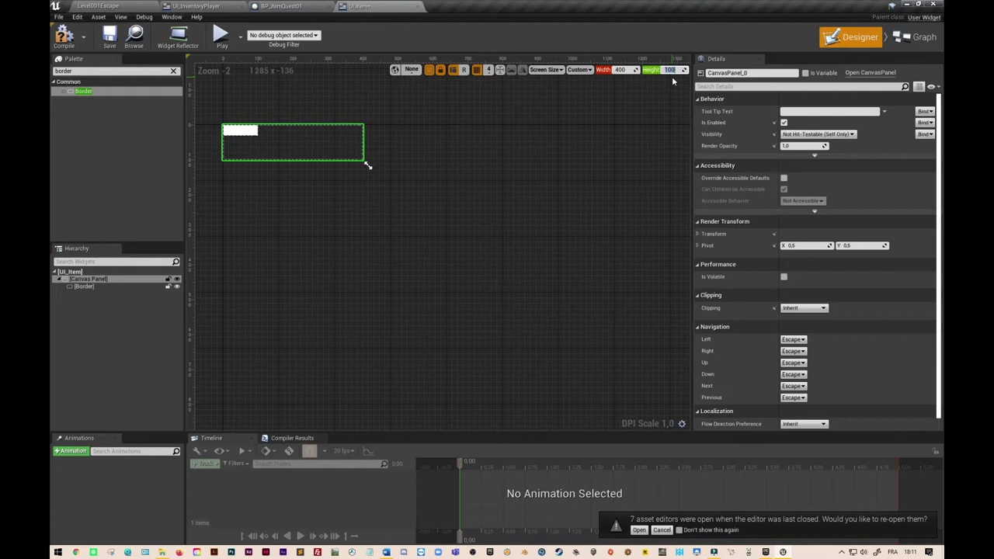
pyautogui.write('25')
# Anchor the Border to full stretch with Right and Bottom offsets of 0.
pyautogui.click(492, 153)
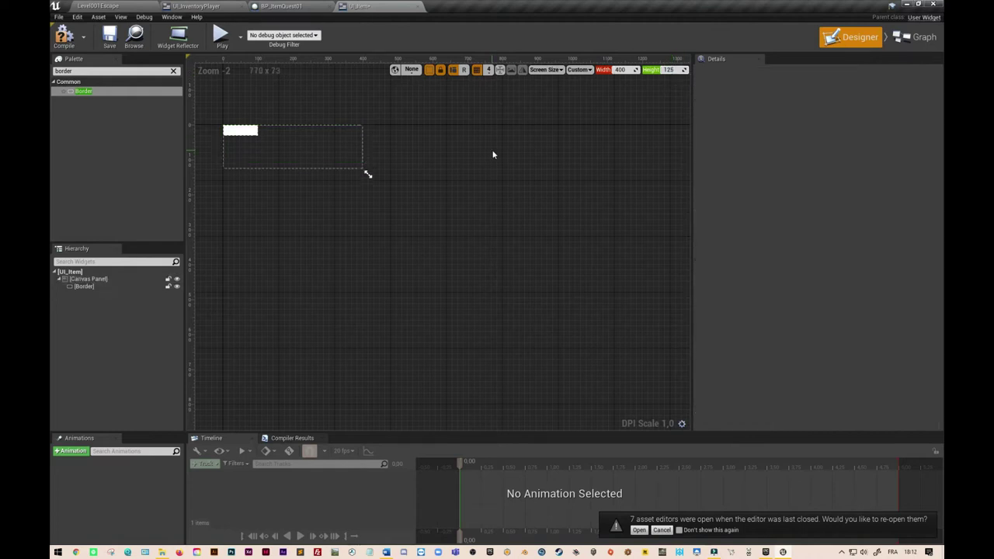
pyautogui.click(95, 286)
pyautogui.click(804, 114)
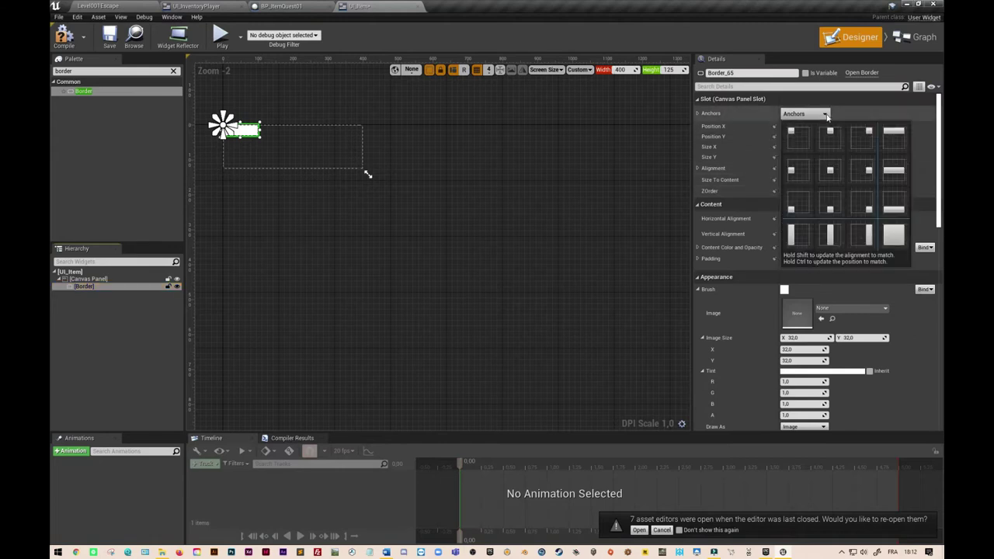
pyautogui.click(899, 229)
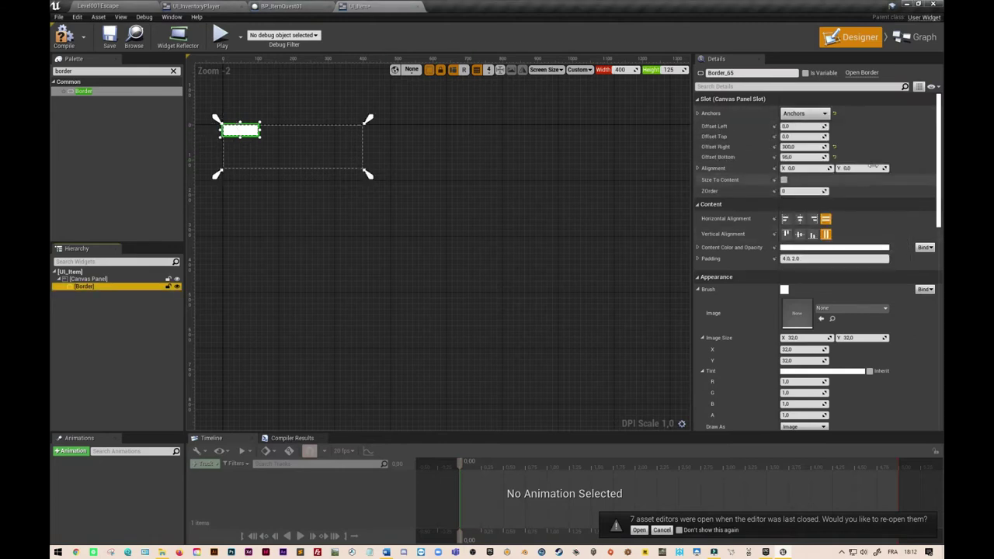
pyautogui.click(789, 147)
pyautogui.write('0')
pyautogui.press('Tab')
pyautogui.write('0')
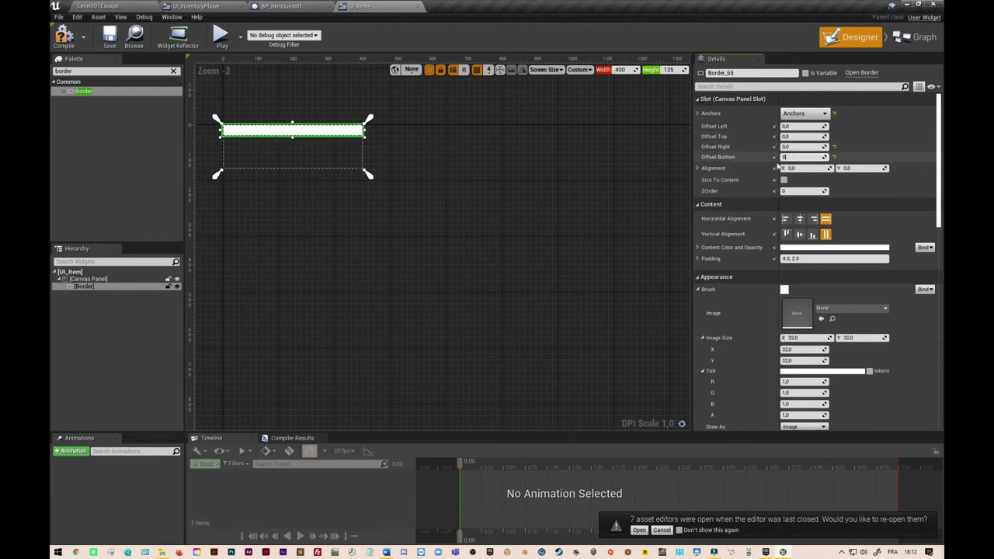
pyautogui.click(465, 183)
# Set the Border's Brush Color alpha to 0 so it is fully transparent.
pyautogui.click(333, 153)
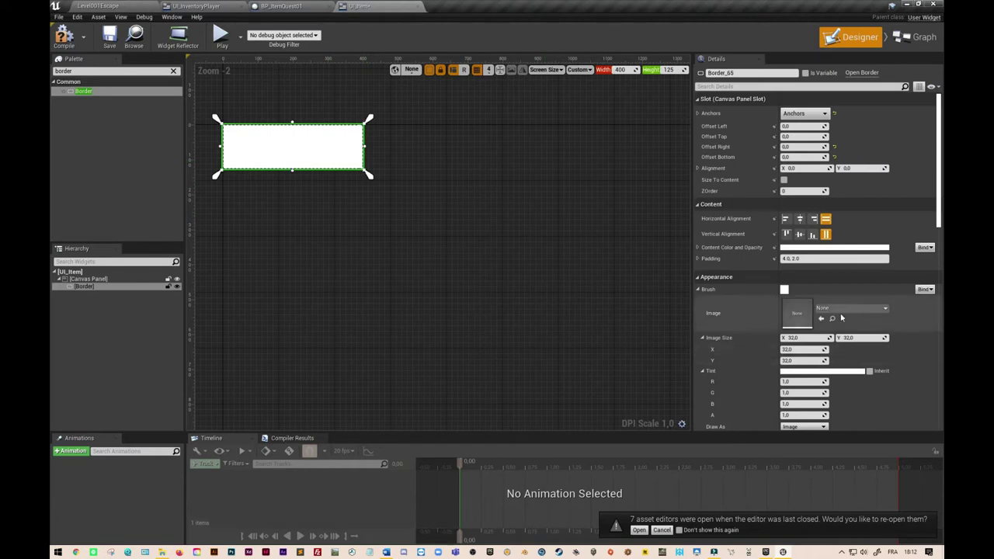
pyautogui.scroll(-2, 829, 365)
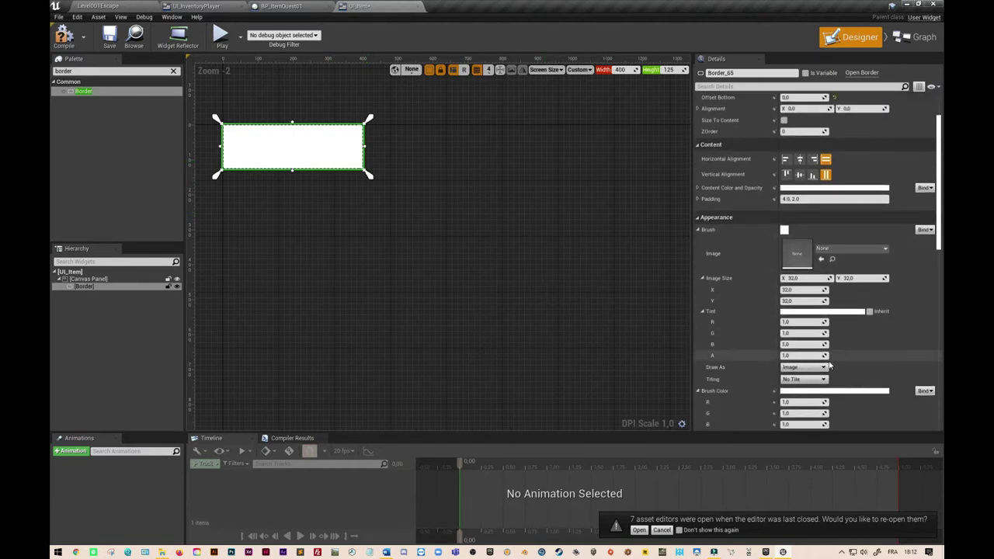
pyautogui.scroll(-2, 829, 365)
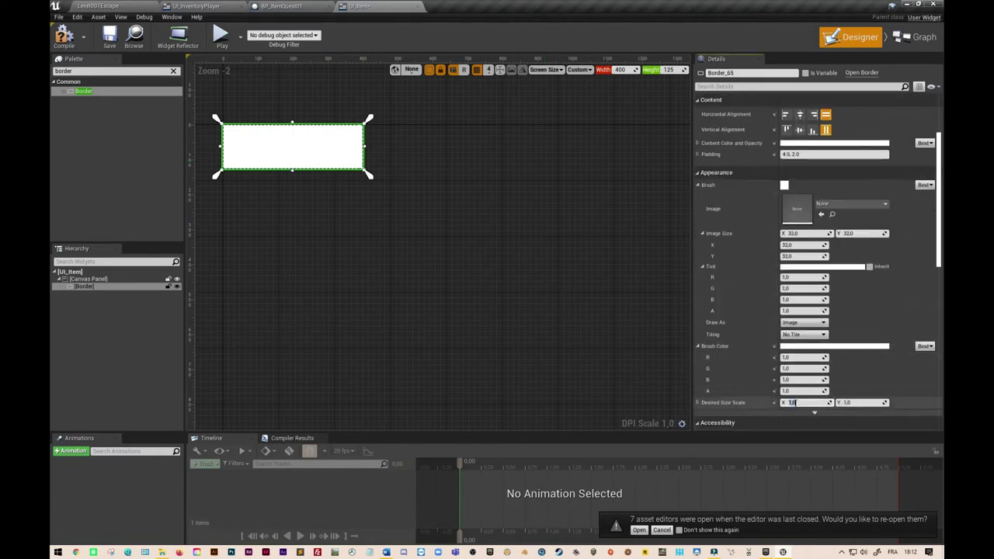
pyautogui.click(785, 390)
pyautogui.write('0')
pyautogui.press('Return')
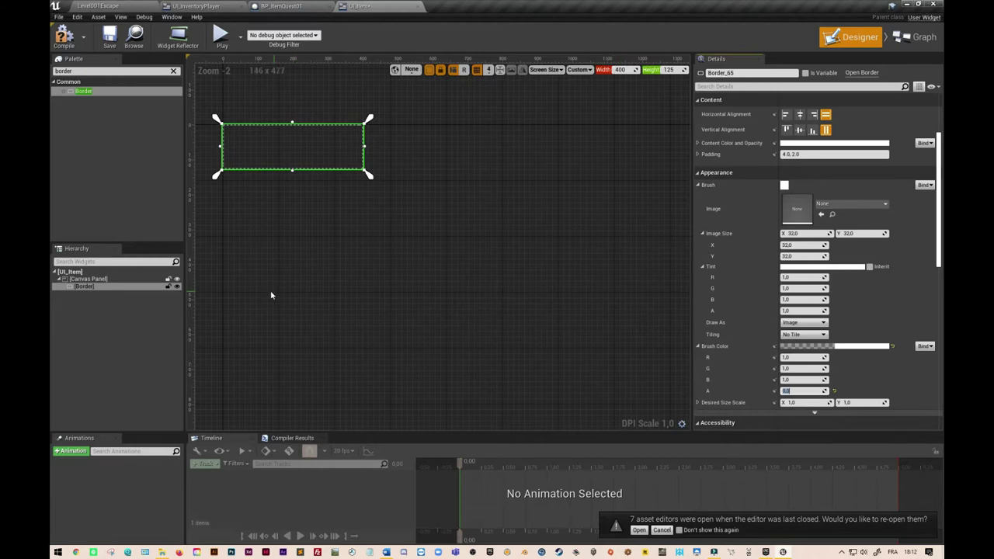
pyautogui.click(56, 71)
# Search the Palette for Horizontal Box and place it inside the Border.
pyautogui.click(56, 71)
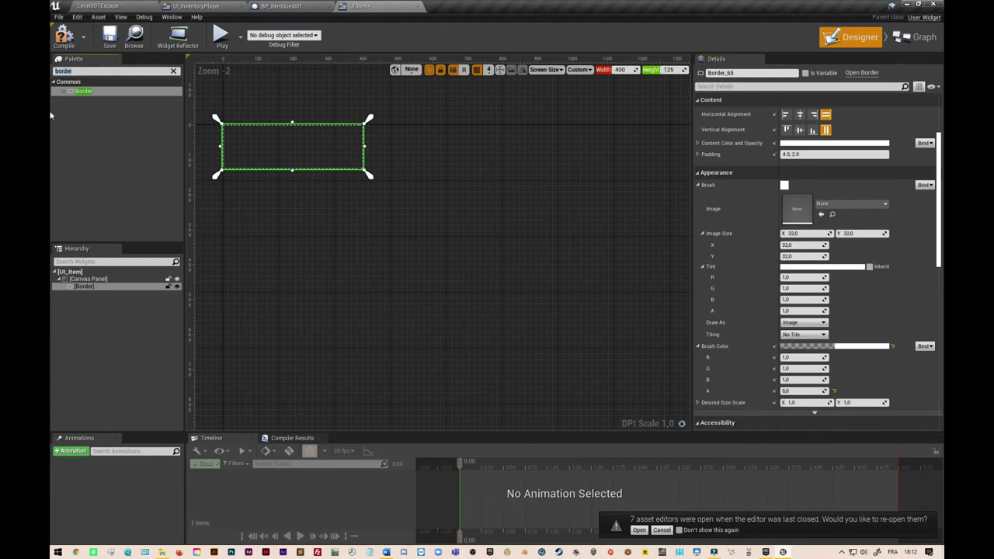
pyautogui.hotkey('ctrl', 'a')
pyautogui.write('button')
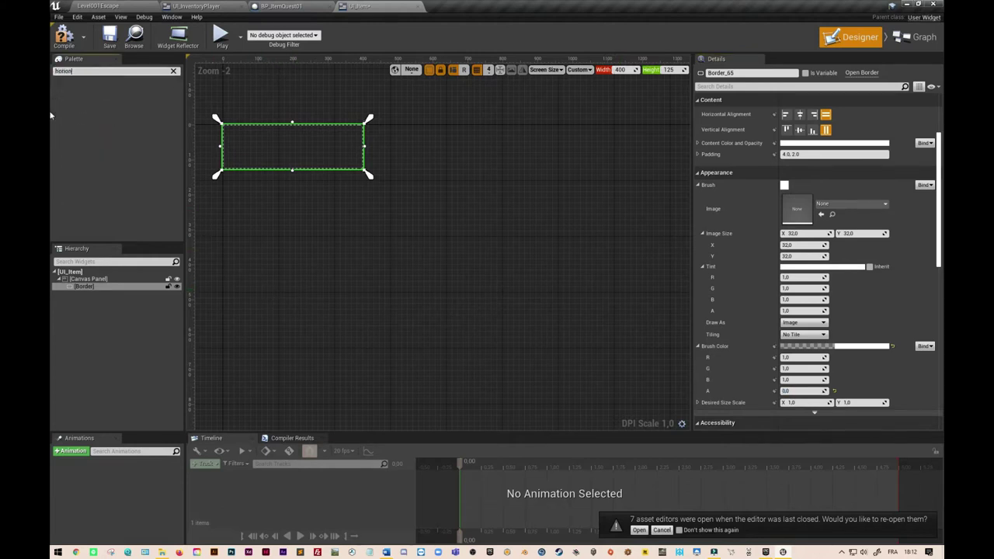
pyautogui.press('BackSpace')
pyautogui.press('BackSpace')
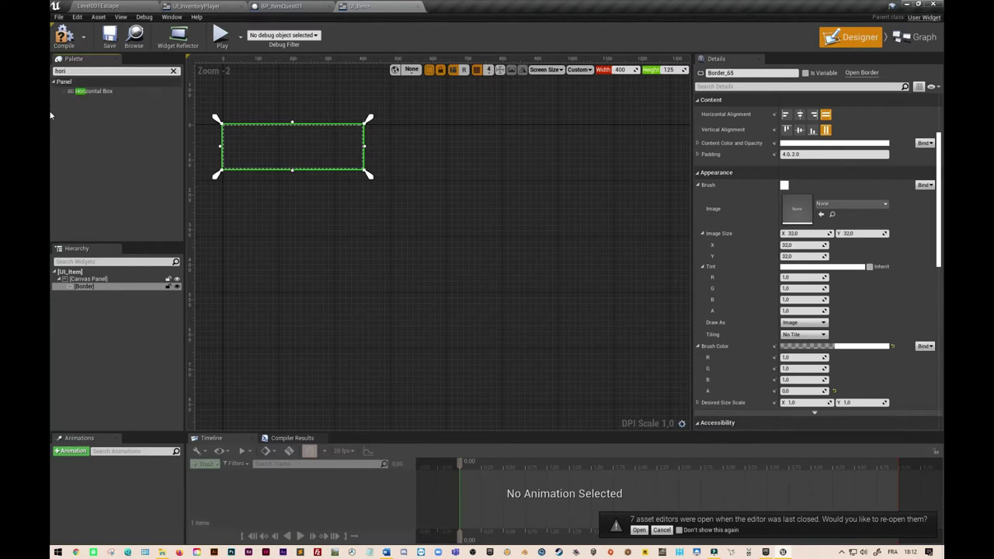
pyautogui.write('zontal box')
pyautogui.moveTo(107, 91); pyautogui.dragTo(103, 295)
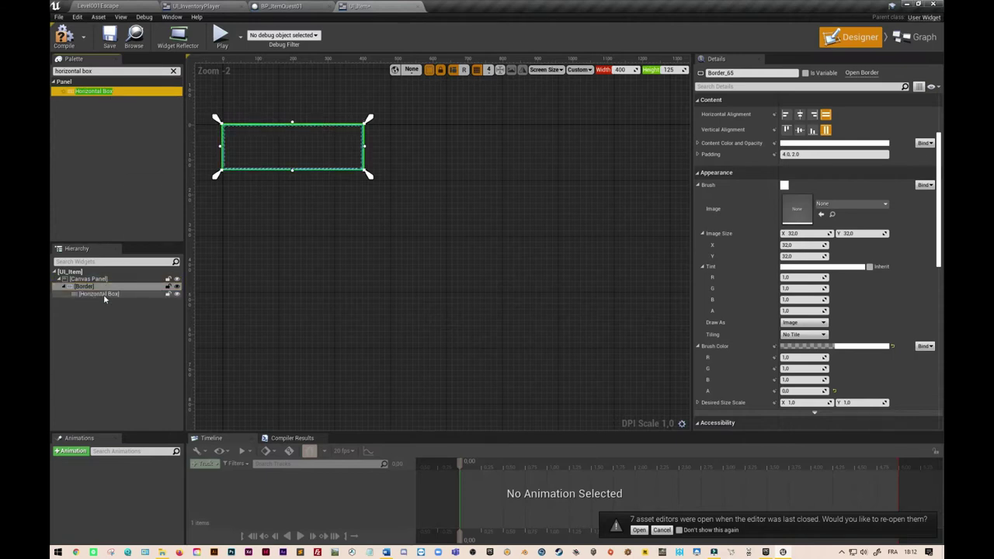
pyautogui.click(103, 294)
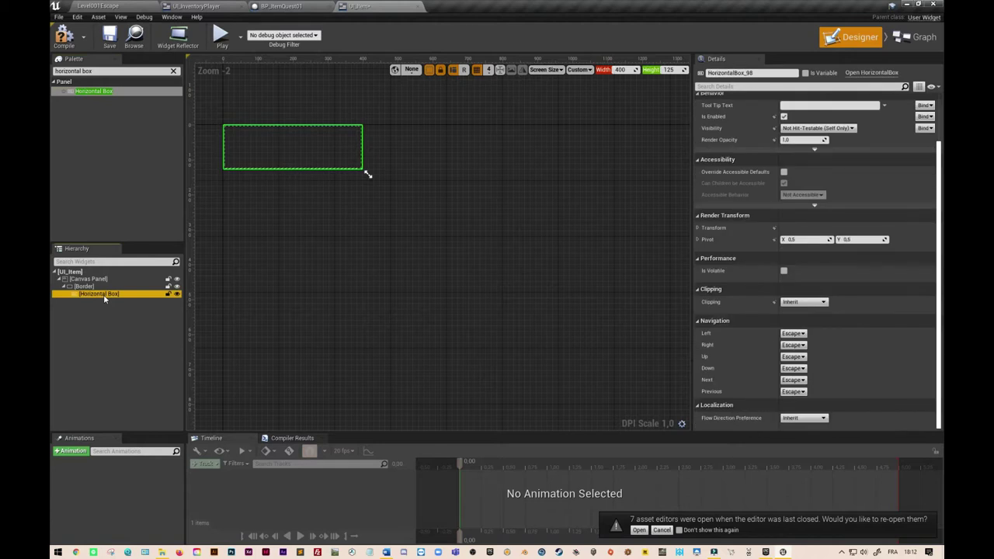
# Add an Image widget inside the Horizontal Box.
pyautogui.click(86, 70)
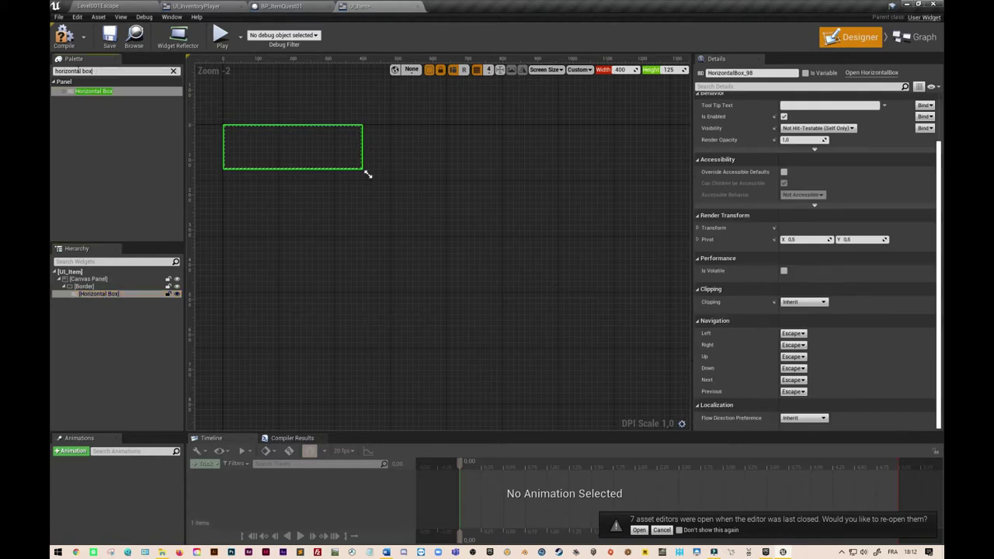
pyautogui.write('im')
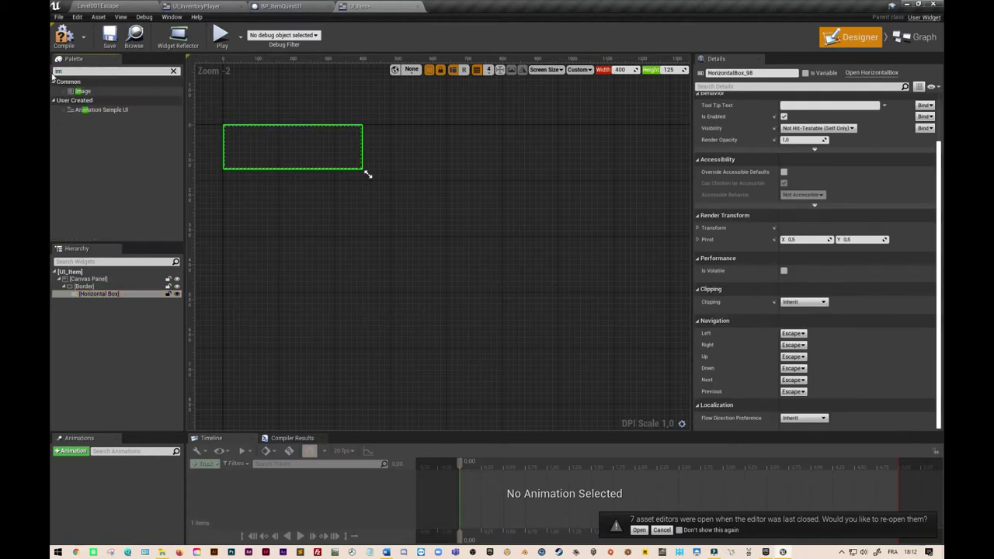
pyautogui.write('a')
pyautogui.moveTo(88, 91); pyautogui.dragTo(146, 327)
pyautogui.moveTo(116, 295); pyautogui.dragTo(115, 294)
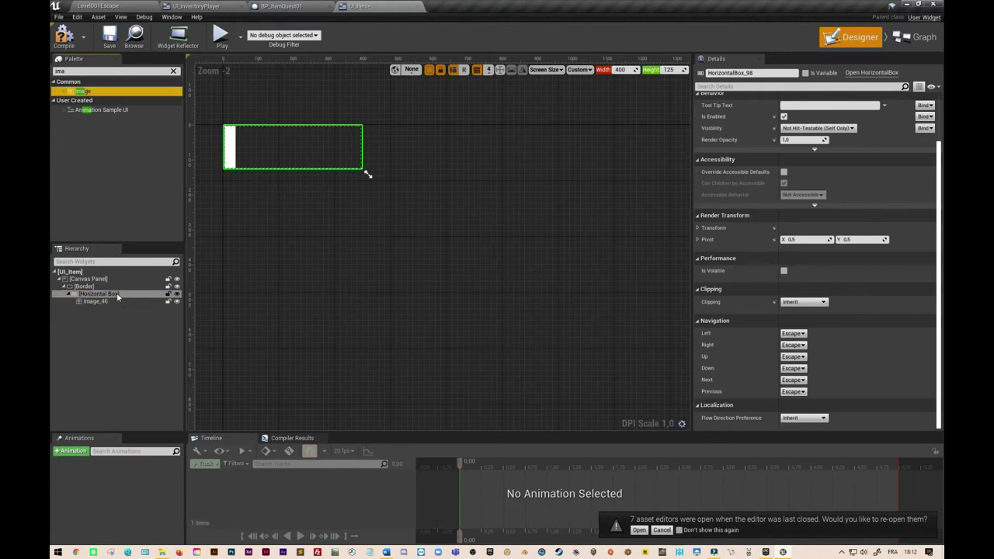
pyautogui.click(109, 303)
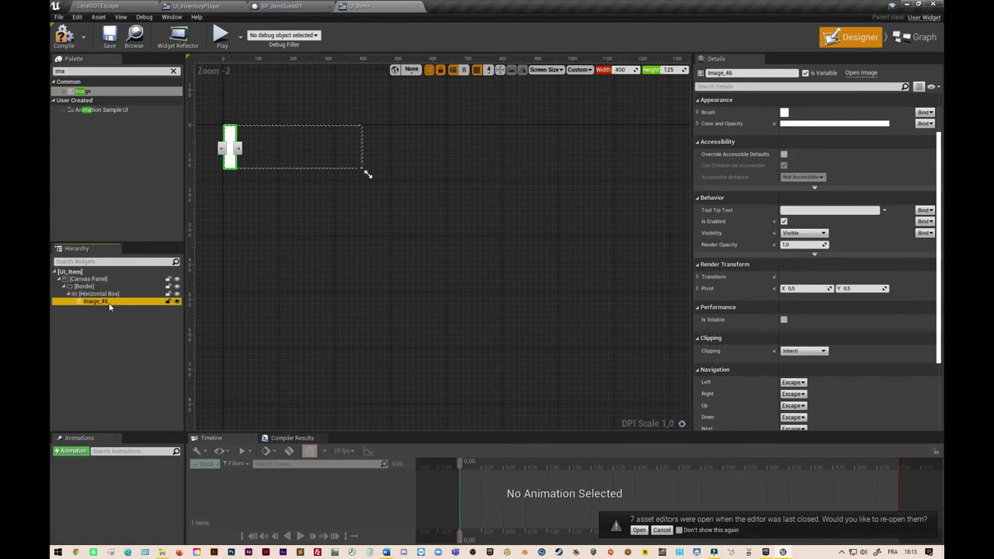
# Rename the new Image widget to ImageItem.
pyautogui.doubleClick(109, 303)
pyautogui.click(104, 303)
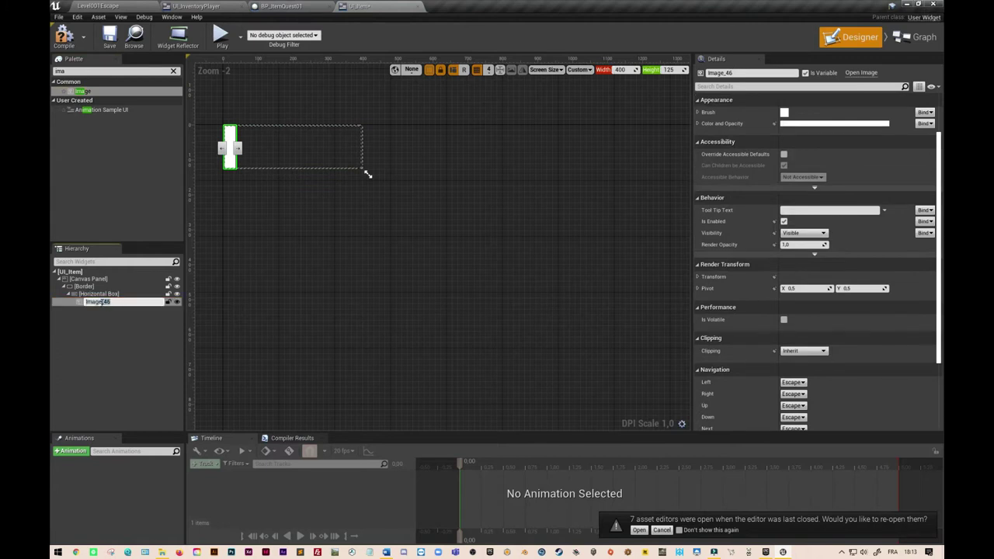
pyautogui.press('Delete')
pyautogui.press('Delete')
pyautogui.press('Return')
pyautogui.click(93, 303)
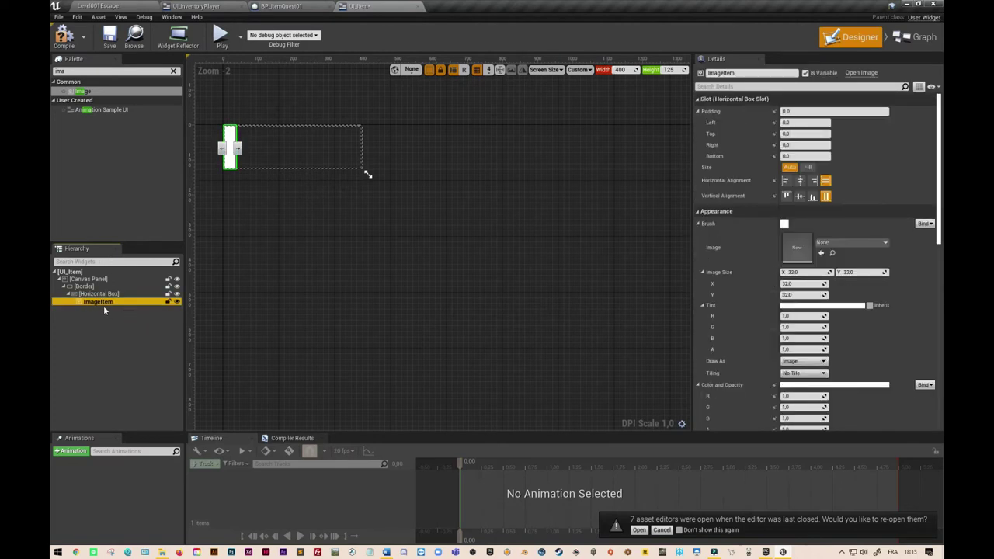
# Set ImageItem's Brush Image to the ObjQuest01 texture.
pyautogui.click(867, 244)
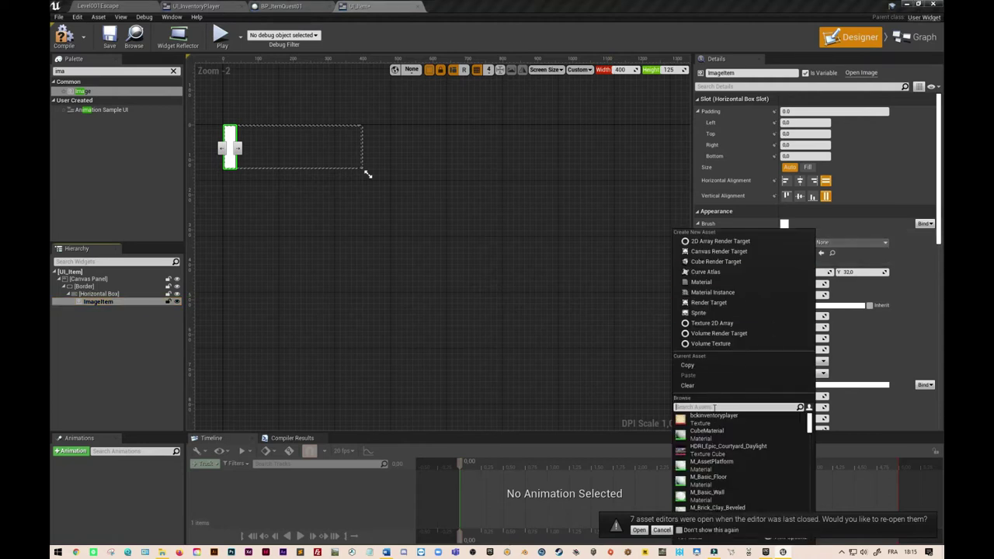
pyautogui.write('obj')
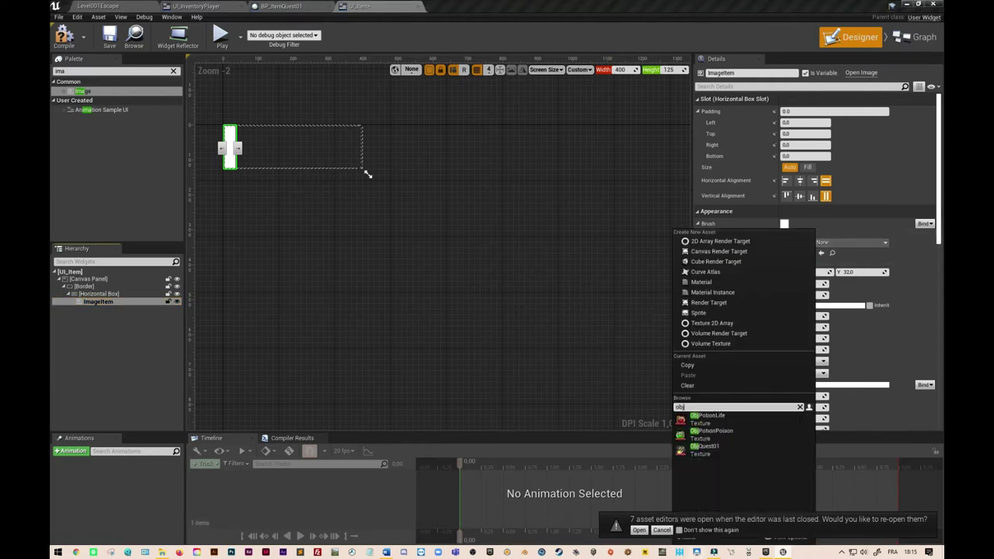
pyautogui.click(705, 449)
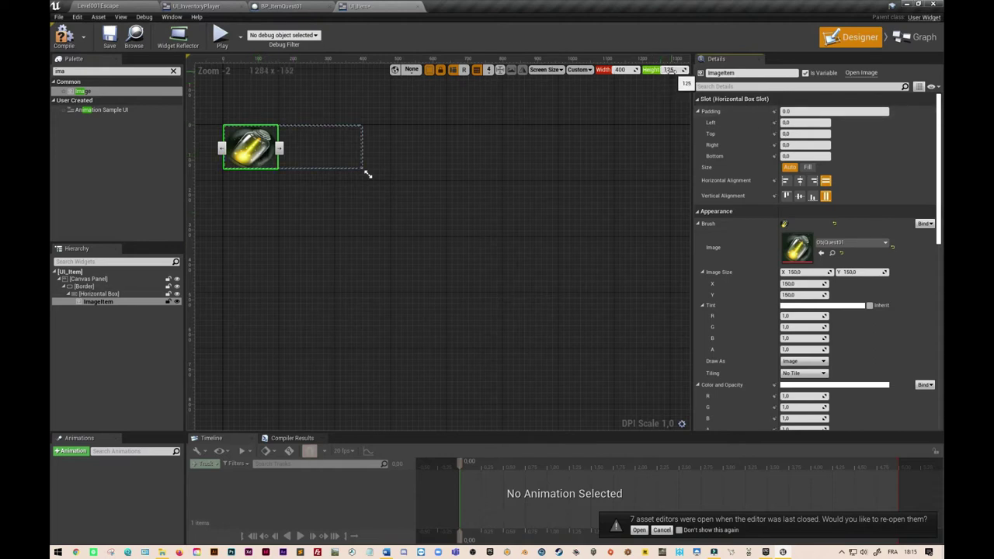
# Set ImageItem's Image Size to 125 × 125.
pyautogui.click(794, 272)
pyautogui.write('125')
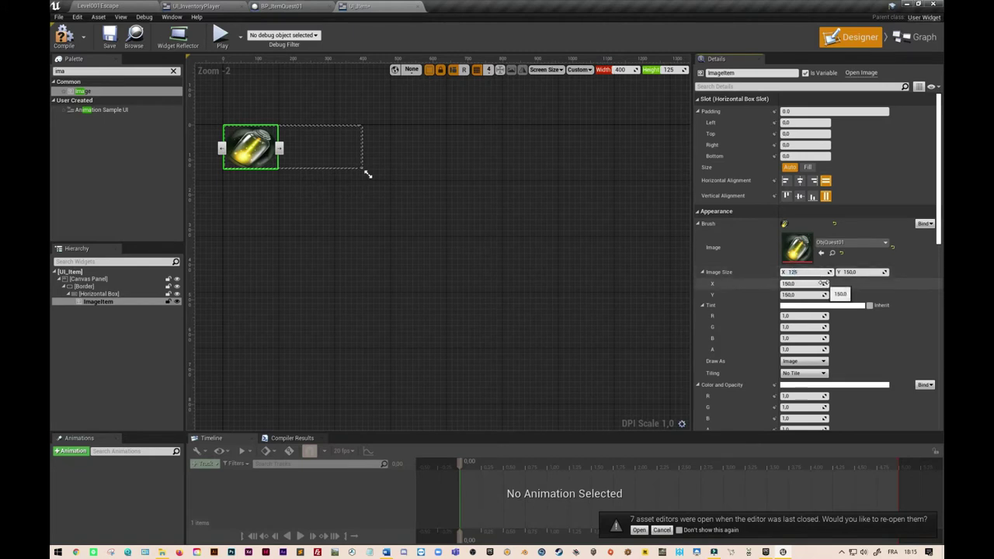
pyautogui.click(849, 272)
pyautogui.write('125')
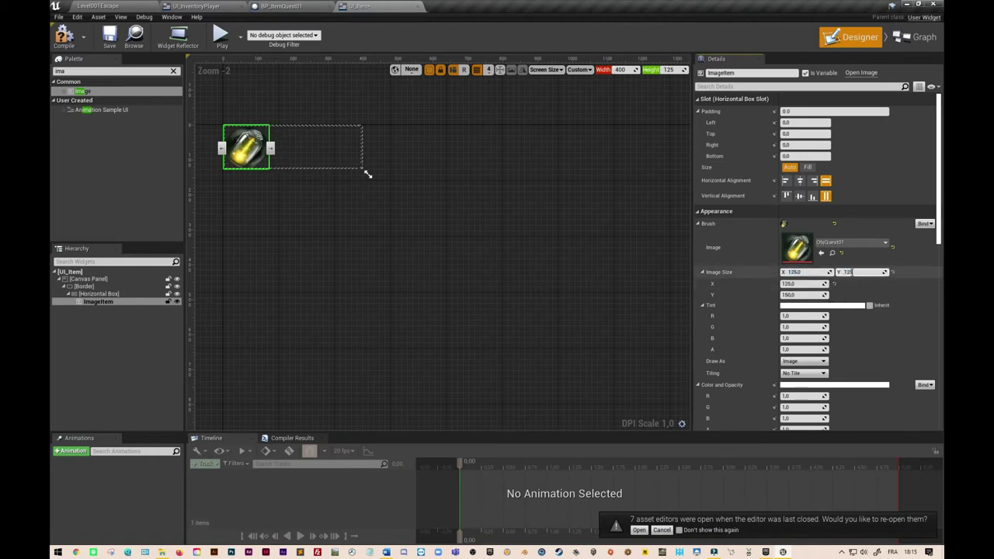
pyautogui.press('Return')
pyautogui.click(795, 272)
pyautogui.click(269, 151)
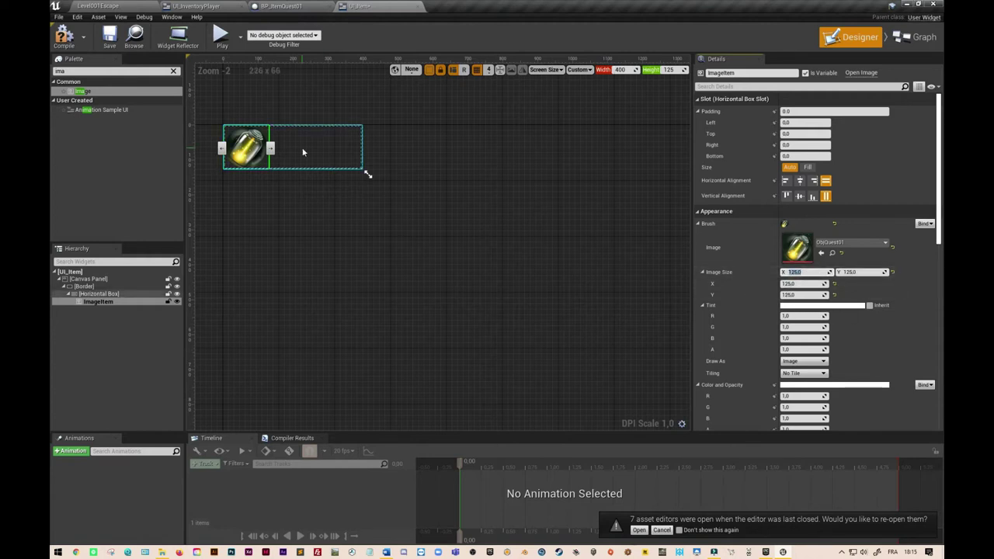
pyautogui.click(261, 146)
pyautogui.click(289, 146)
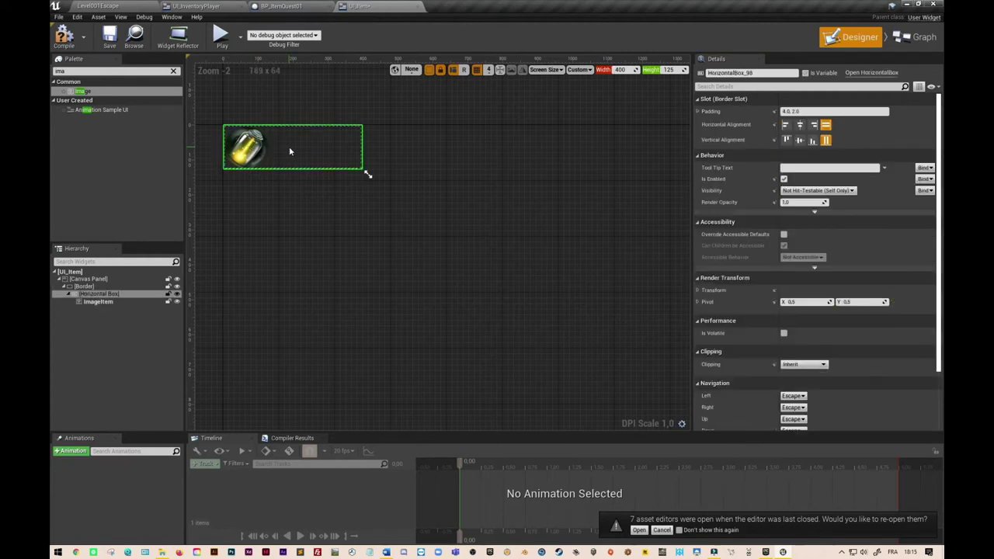
pyautogui.click(260, 143)
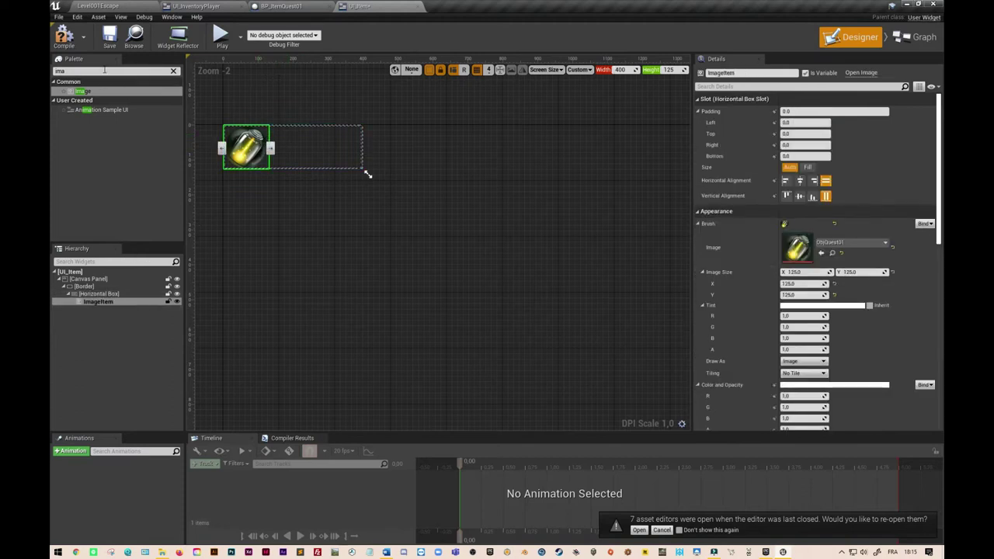
# Add a Spacer after ImageItem with a left padding of 10.
pyautogui.press('BackSpace')
pyautogui.press('BackSpace')
pyautogui.press('BackSpace')
pyautogui.write('spac')
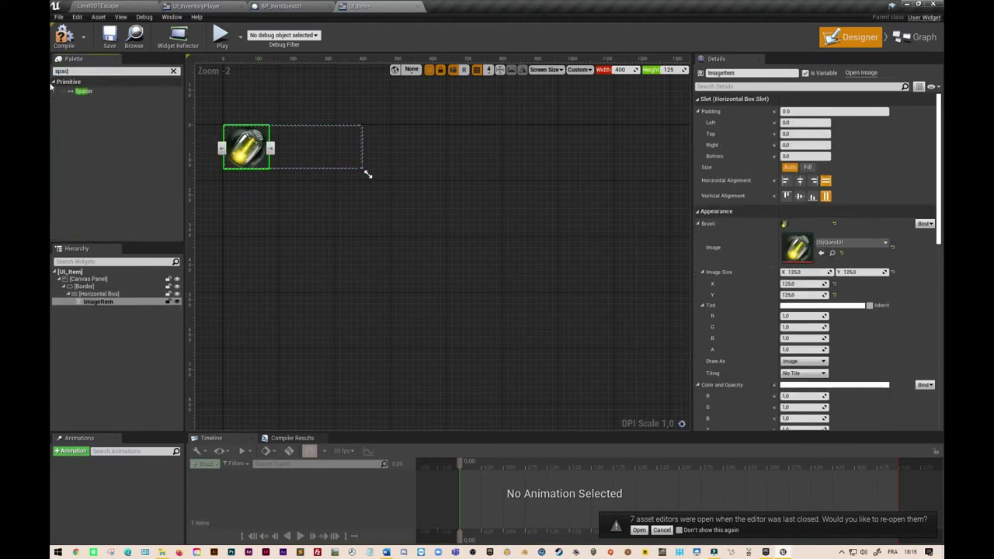
pyautogui.moveTo(89, 95); pyautogui.dragTo(97, 308)
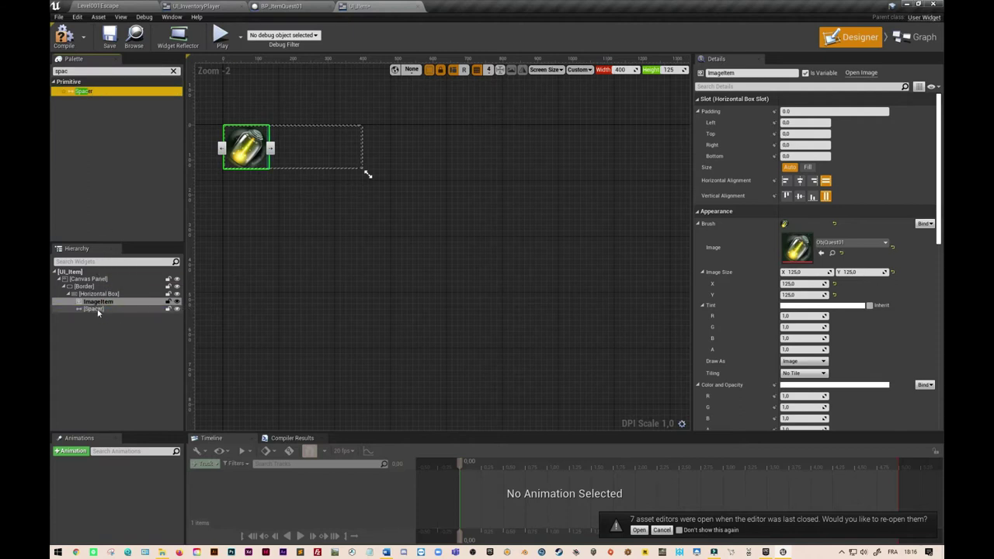
pyautogui.moveTo(97, 308); pyautogui.dragTo(98, 307)
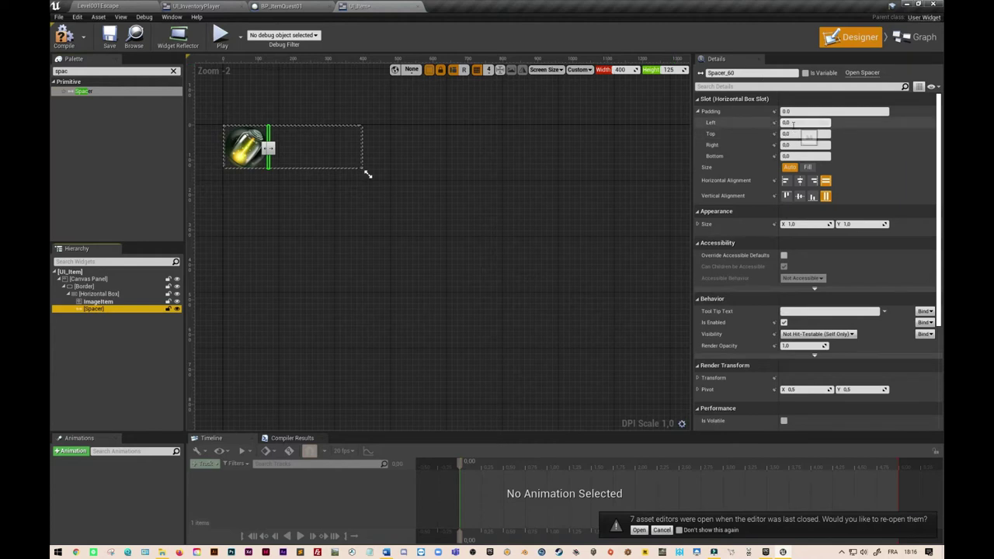
pyautogui.click(792, 124)
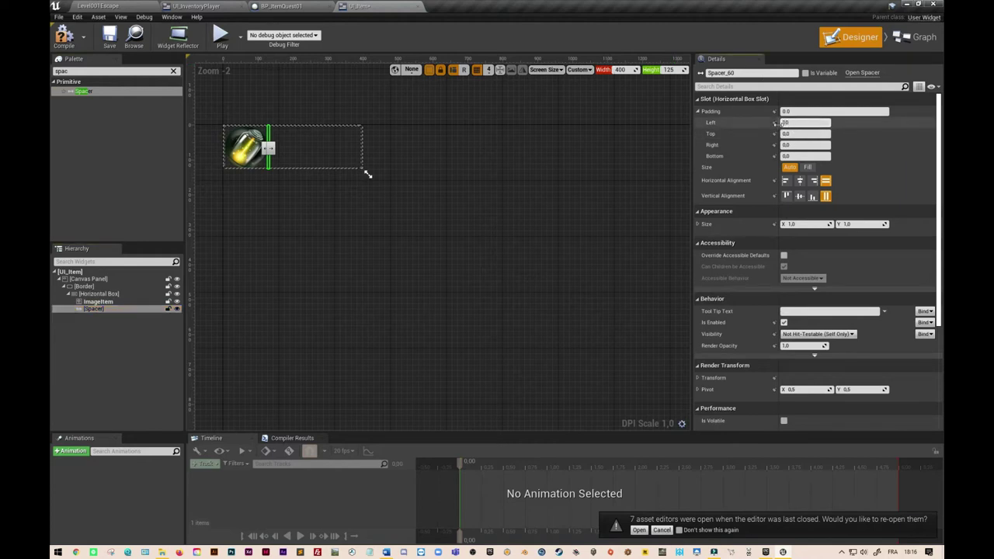
pyautogui.write('10')
pyautogui.click(793, 111)
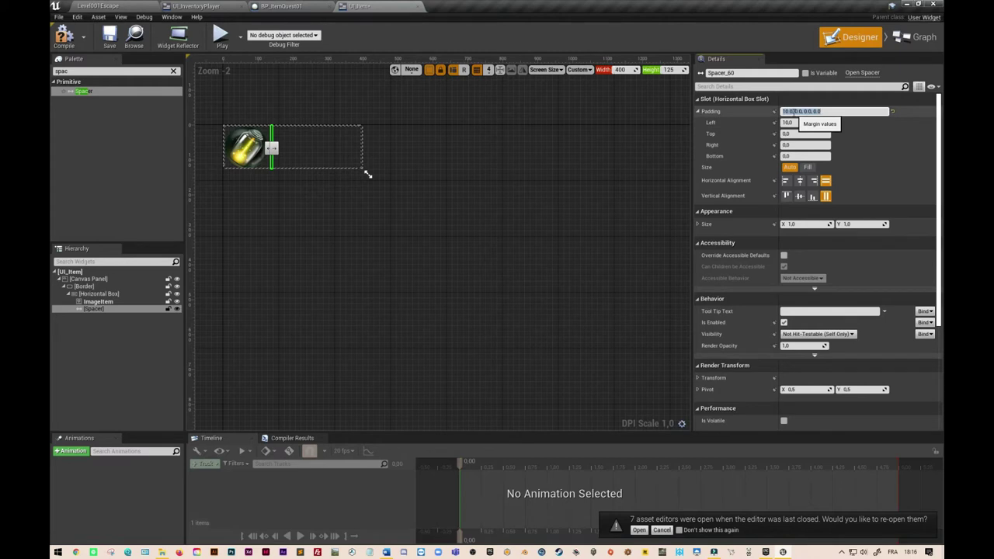
pyautogui.click(800, 133)
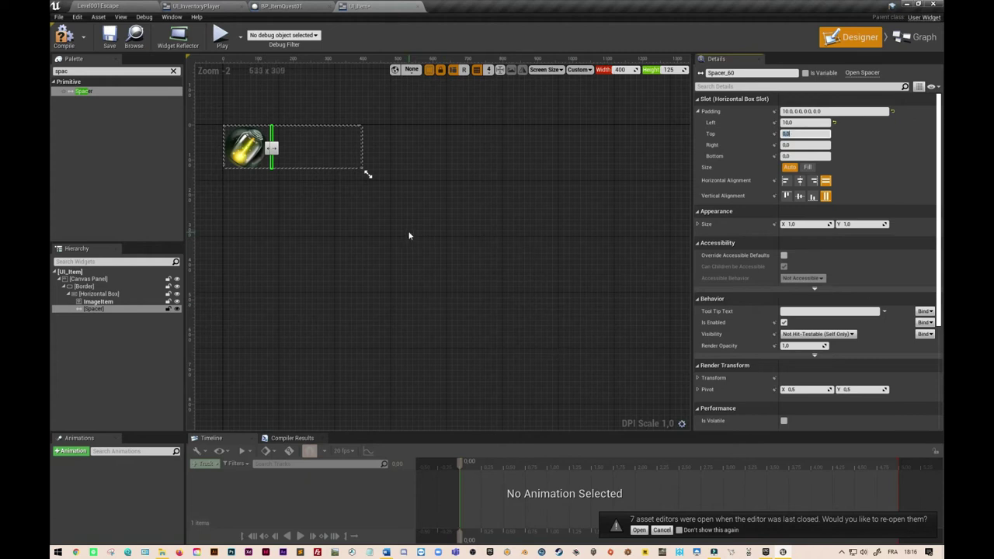
# Add a Vertical Box after the Spacer with its slot Size set to Fill.
pyautogui.click(58, 71)
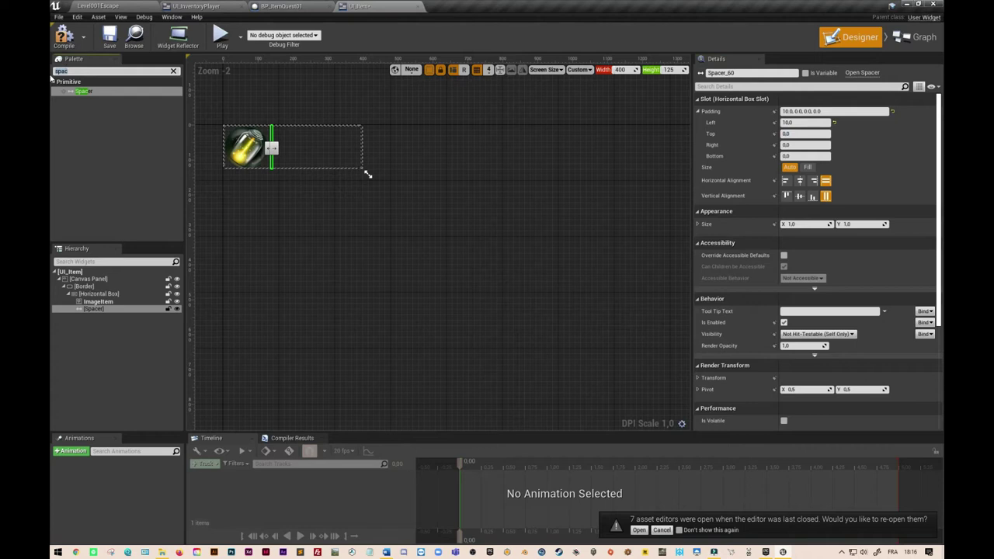
pyautogui.write('vertical box')
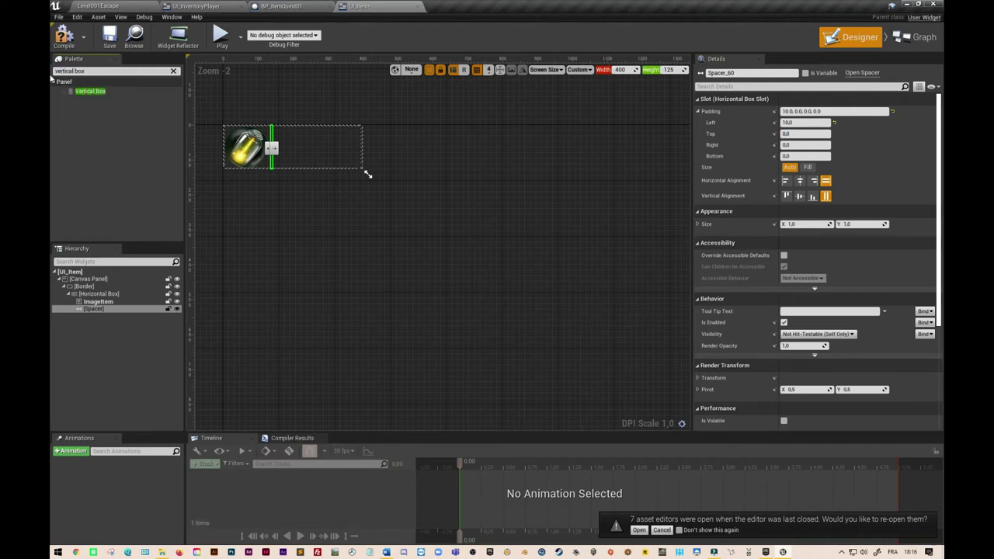
pyautogui.moveTo(90, 91); pyautogui.dragTo(109, 318)
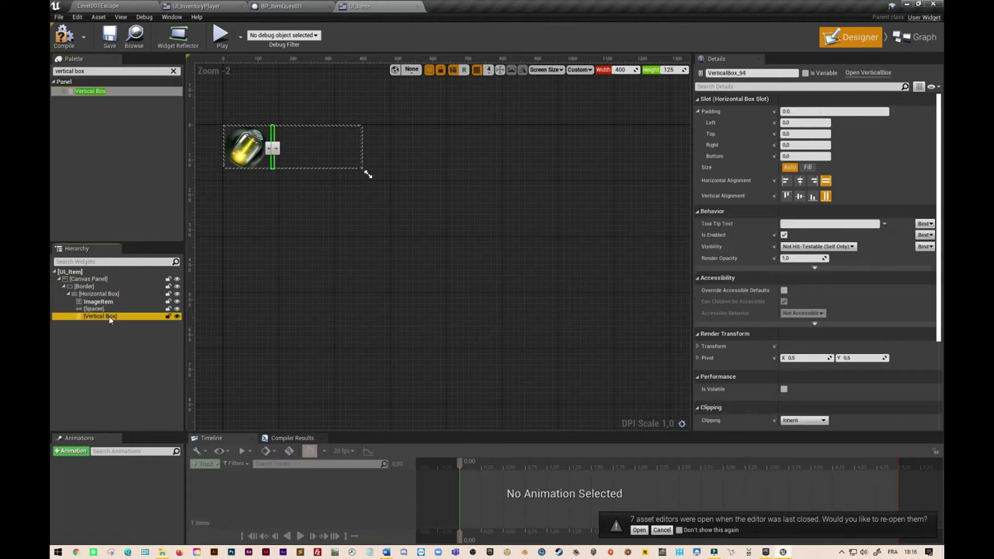
pyautogui.click(808, 167)
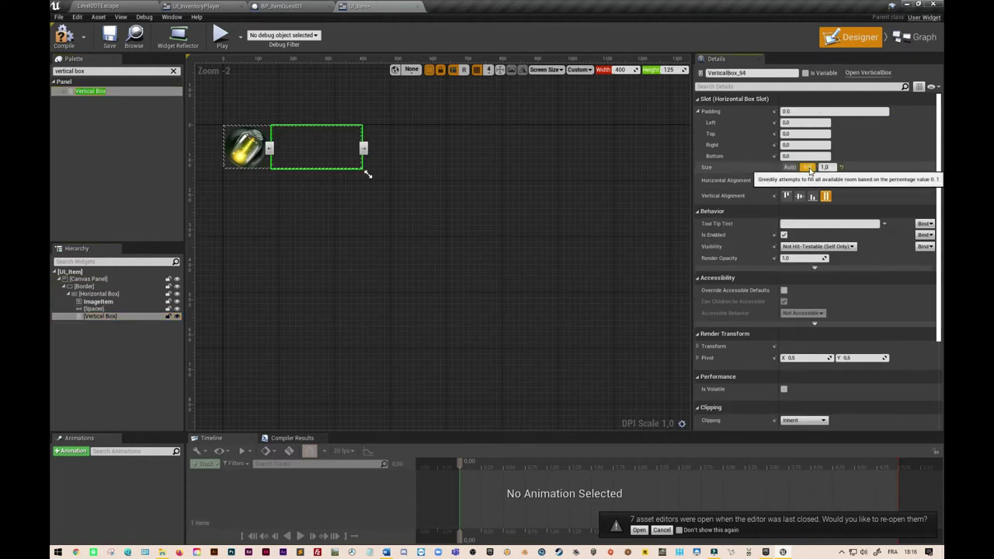
pyautogui.click(111, 318)
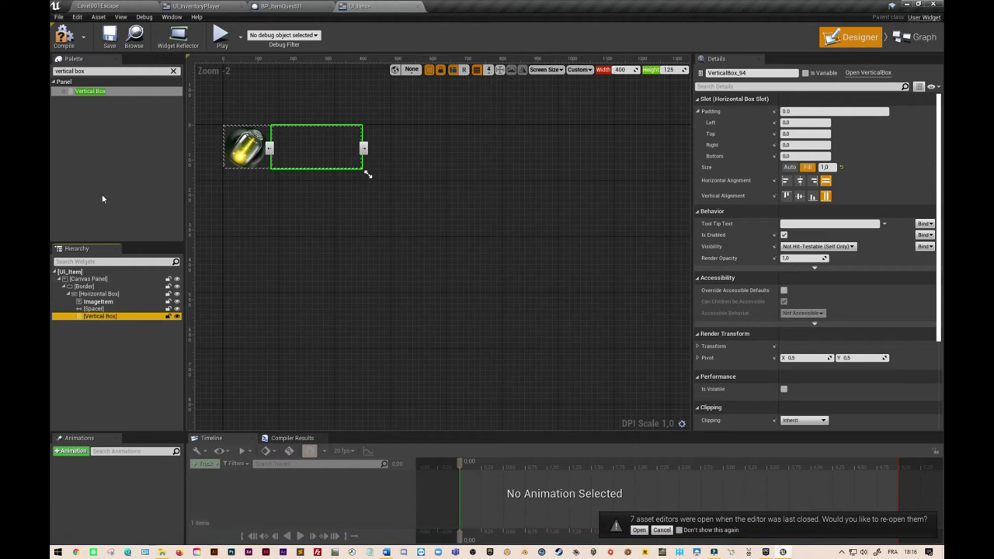
pyautogui.click(69, 71)
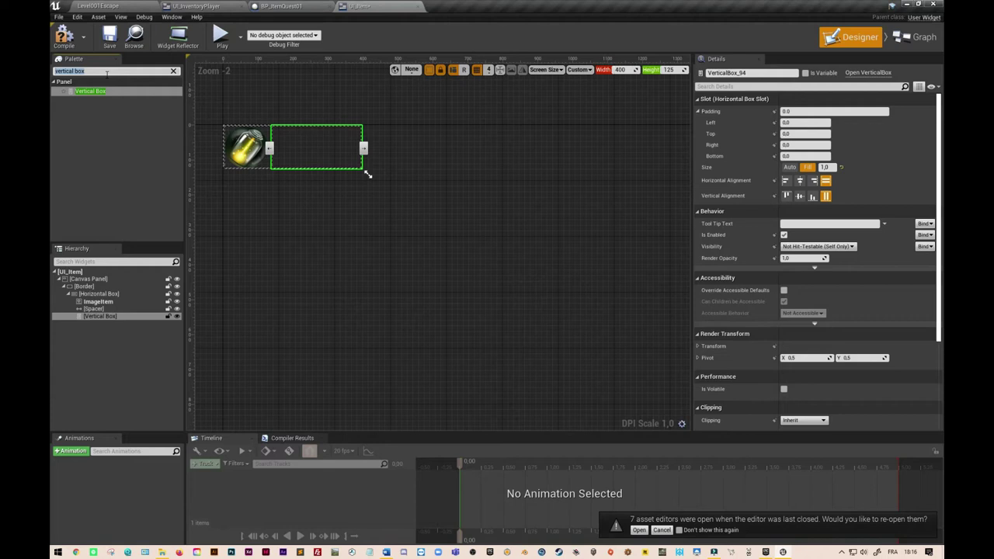
# Drag three Text Blocks from the Palette into the Vertical Box beside the potion image.
pyautogui.write('tex')
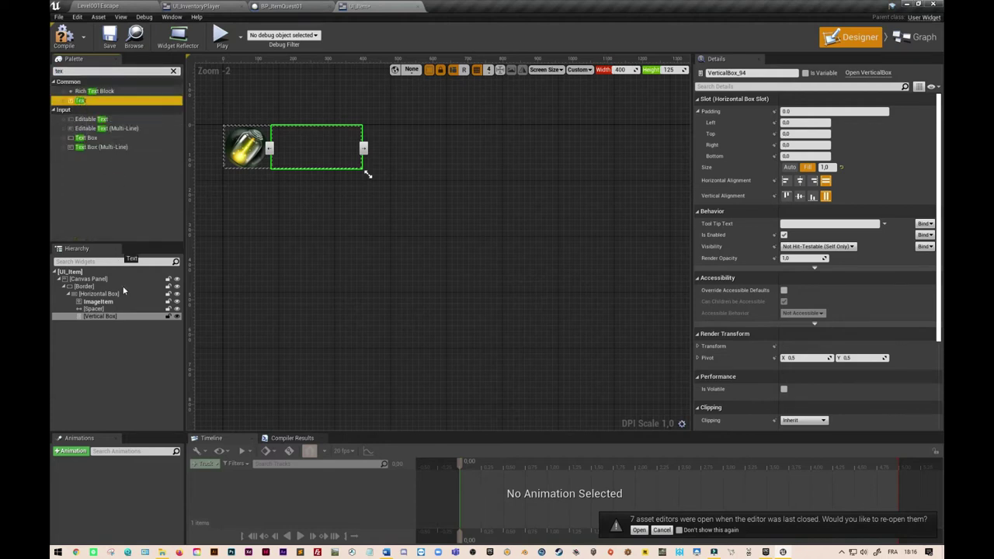
pyautogui.moveTo(80, 100); pyautogui.dragTo(124, 319)
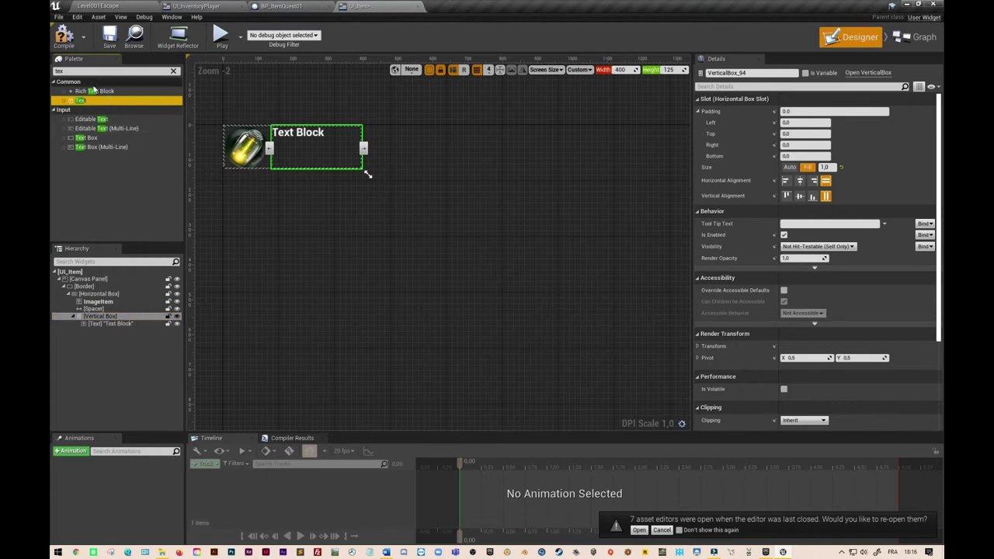
pyautogui.moveTo(81, 101); pyautogui.dragTo(117, 321)
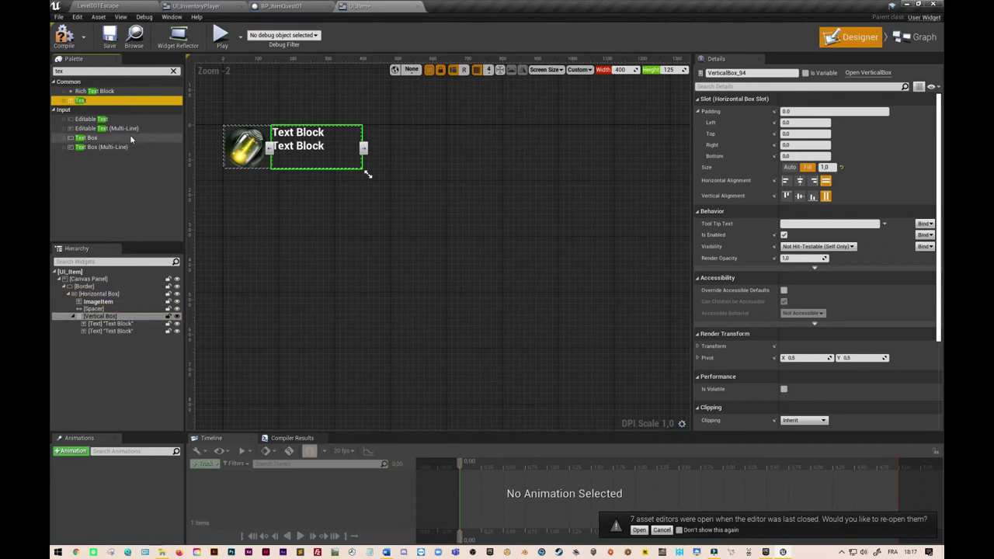
pyautogui.moveTo(115, 102); pyautogui.dragTo(126, 321)
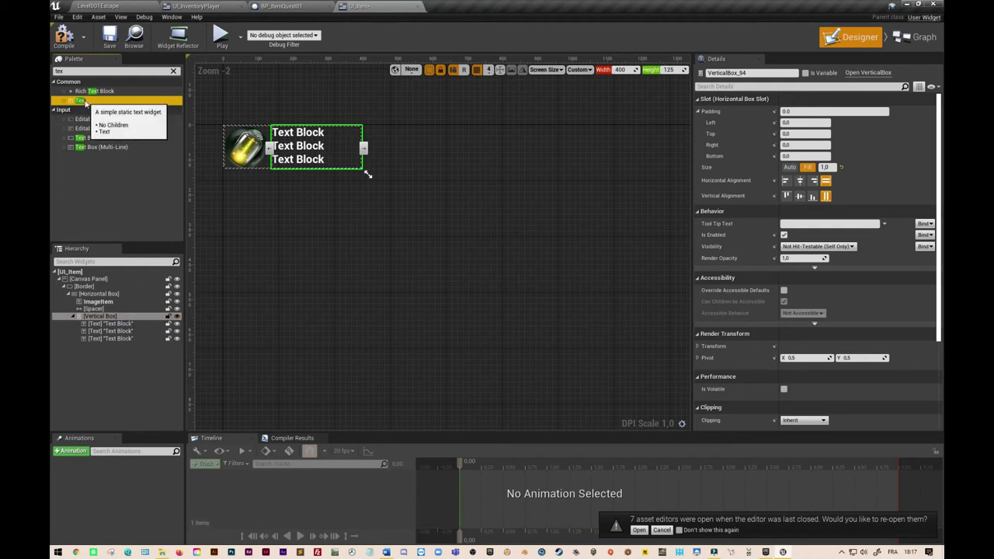
pyautogui.click(76, 71)
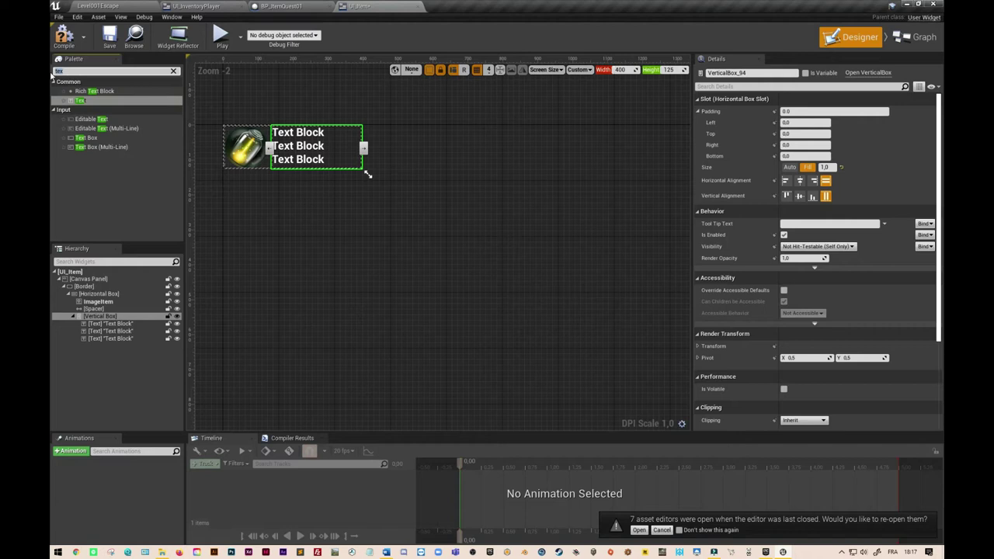
# Wrap the bottom Text Block in a Horizontal Box and duplicate it beside itself.
pyautogui.write('hor')
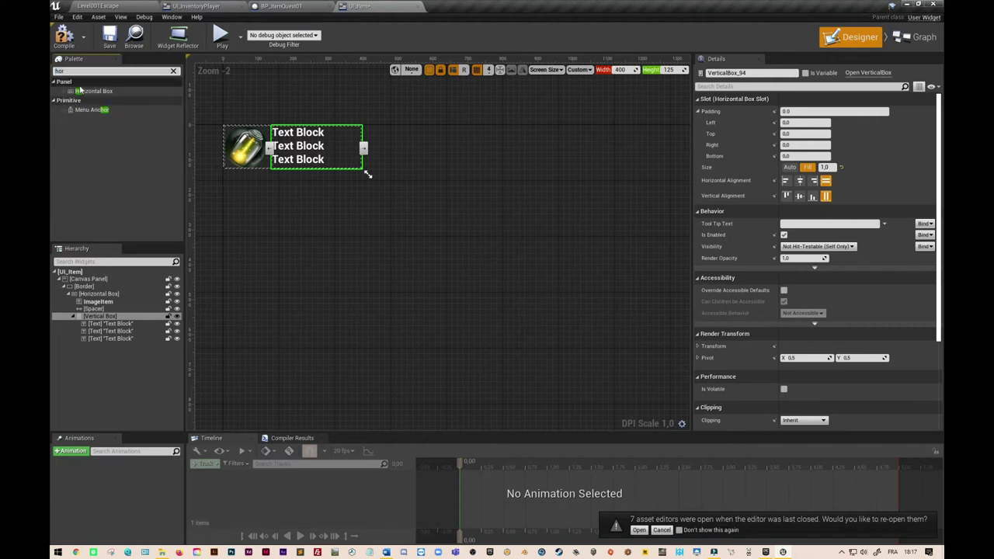
pyautogui.write('iz')
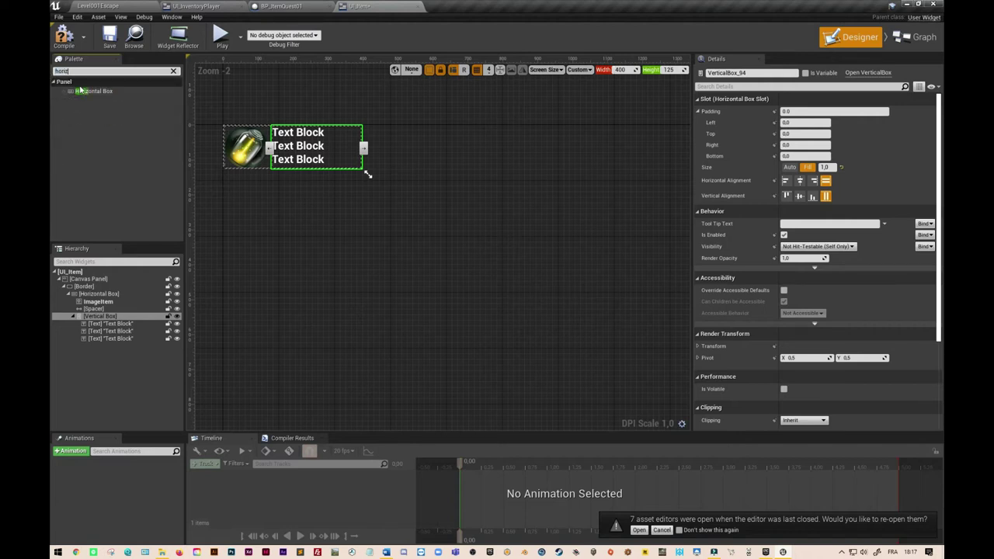
pyautogui.write('ontal box')
pyautogui.moveTo(109, 91); pyautogui.dragTo(131, 341)
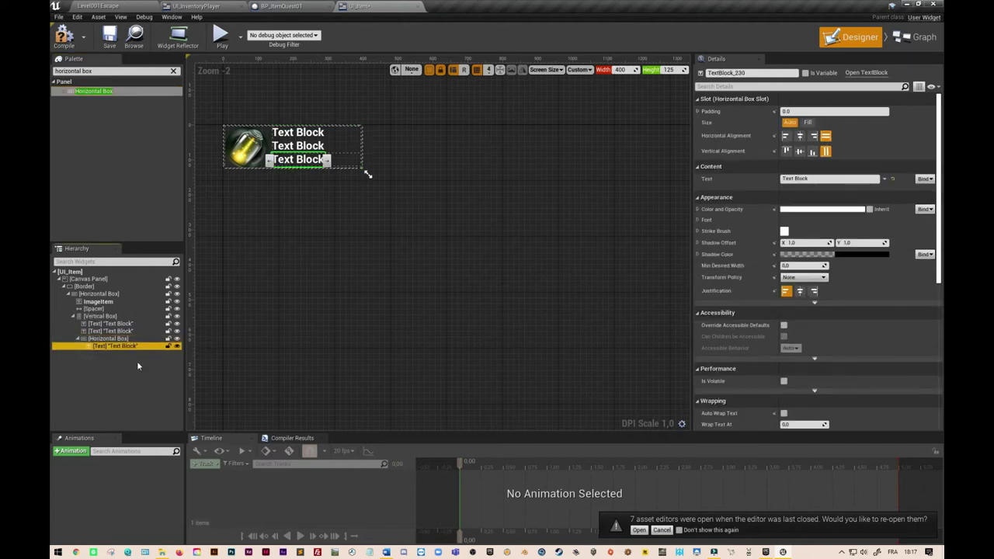
pyautogui.click(100, 71)
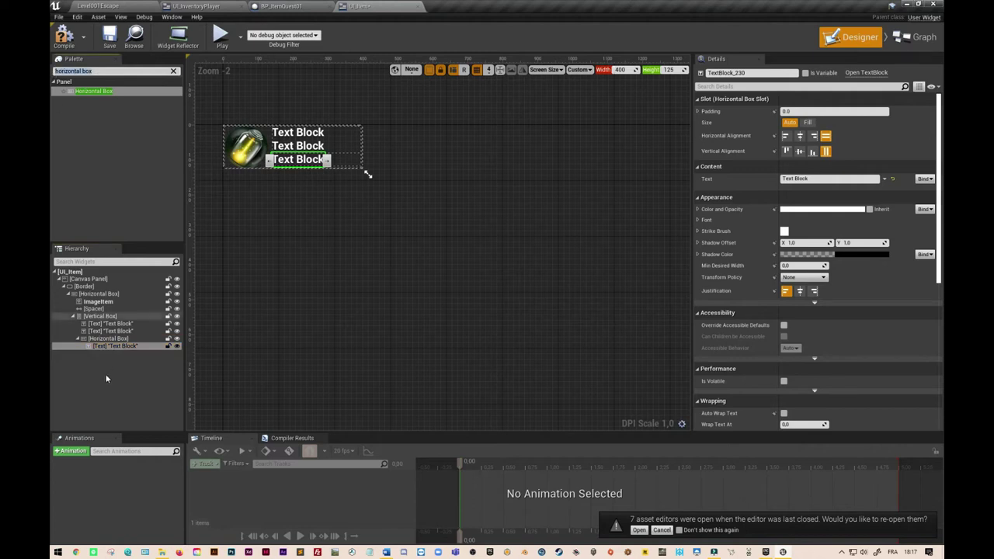
pyautogui.rightClick(120, 345)
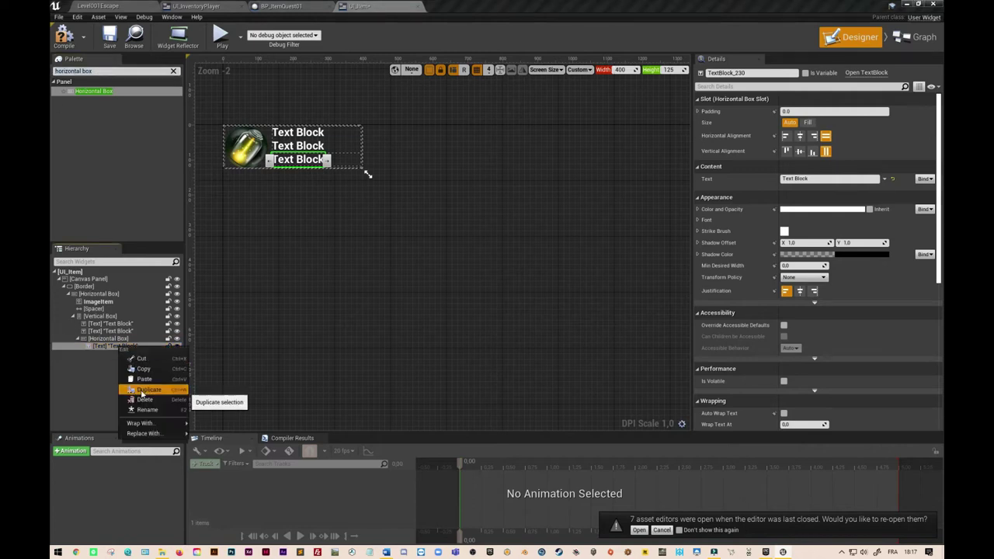
pyautogui.click(142, 390)
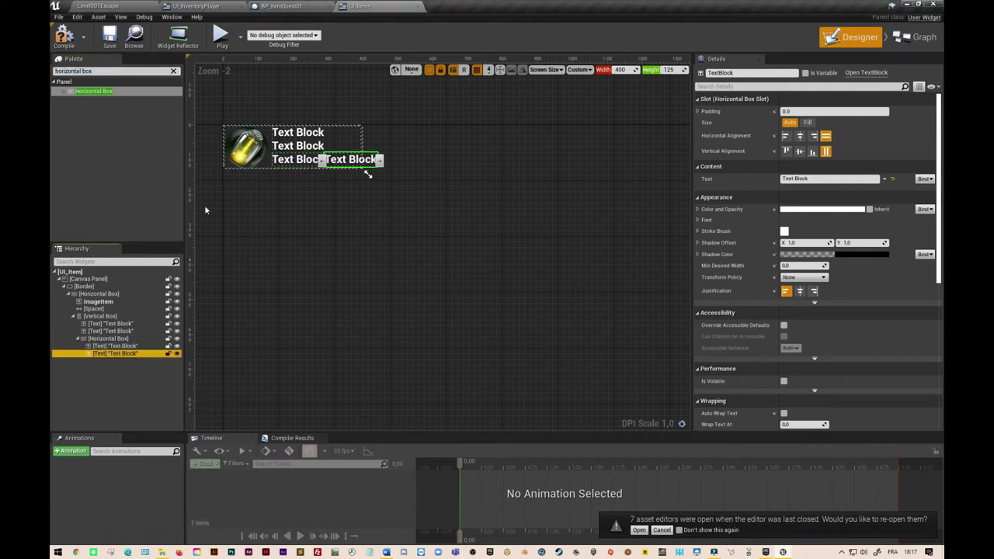
# Rename the first two Text Blocks to Name and Description.
pyautogui.click(109, 324)
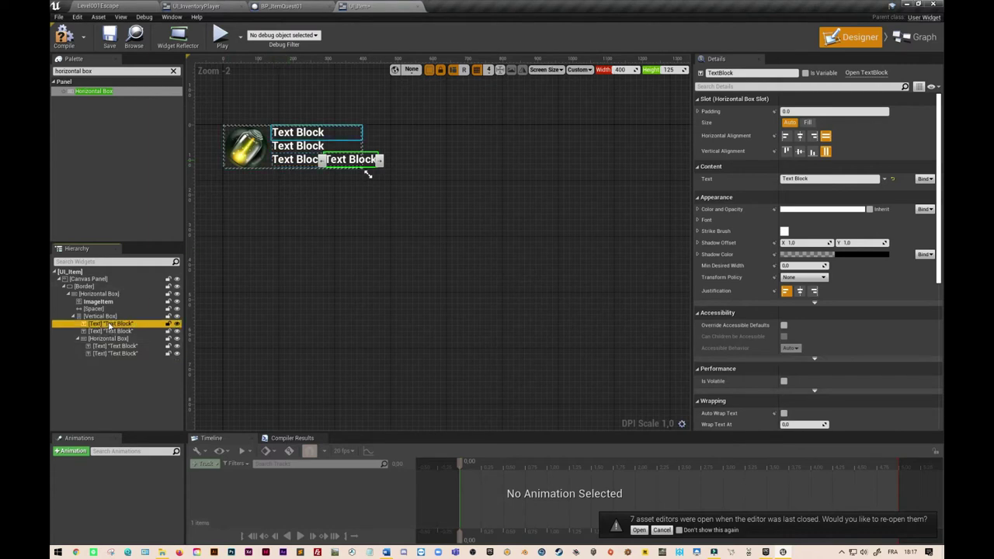
pyautogui.click(101, 325)
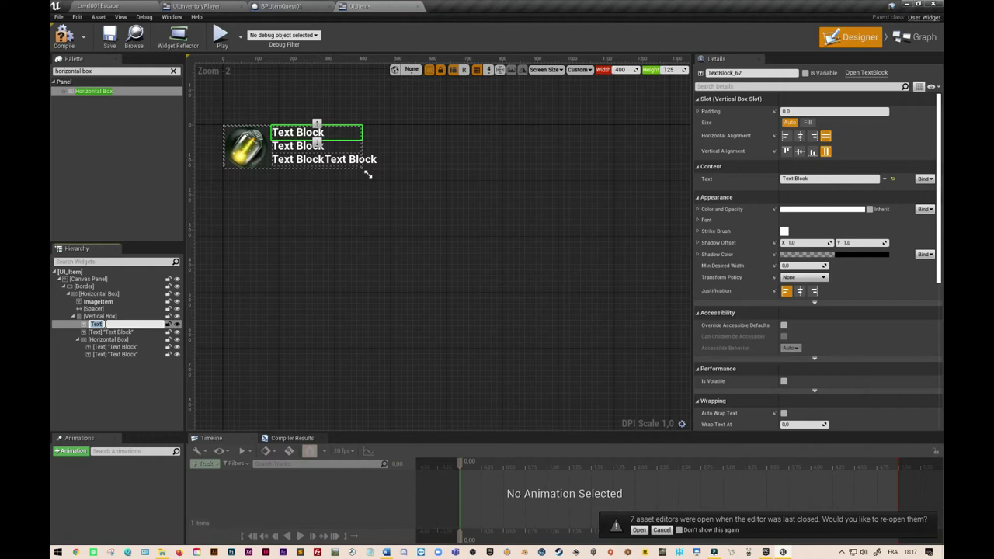
pyautogui.write('Name')
pyautogui.press('Return')
pyautogui.click(100, 331)
pyautogui.doubleClick(100, 333)
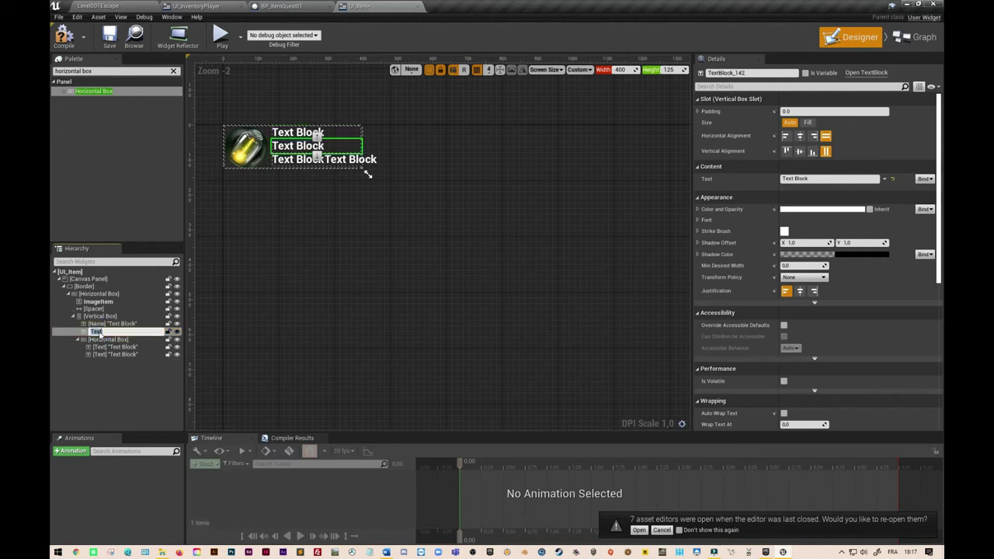
pyautogui.write('D')
pyautogui.click(109, 348)
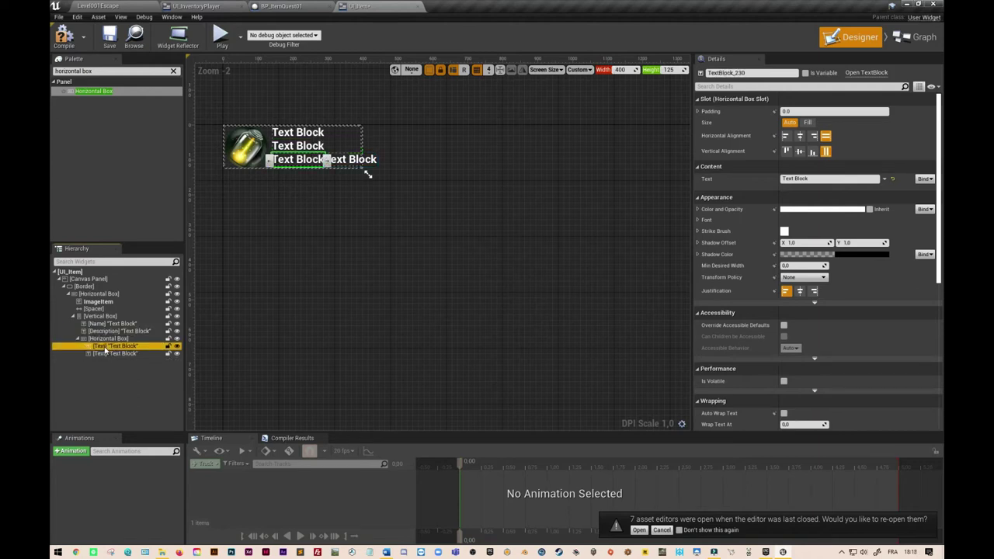
# Rename the remaining two Text Blocks to Number and Value.
pyautogui.click(104, 350)
pyautogui.write('Number')
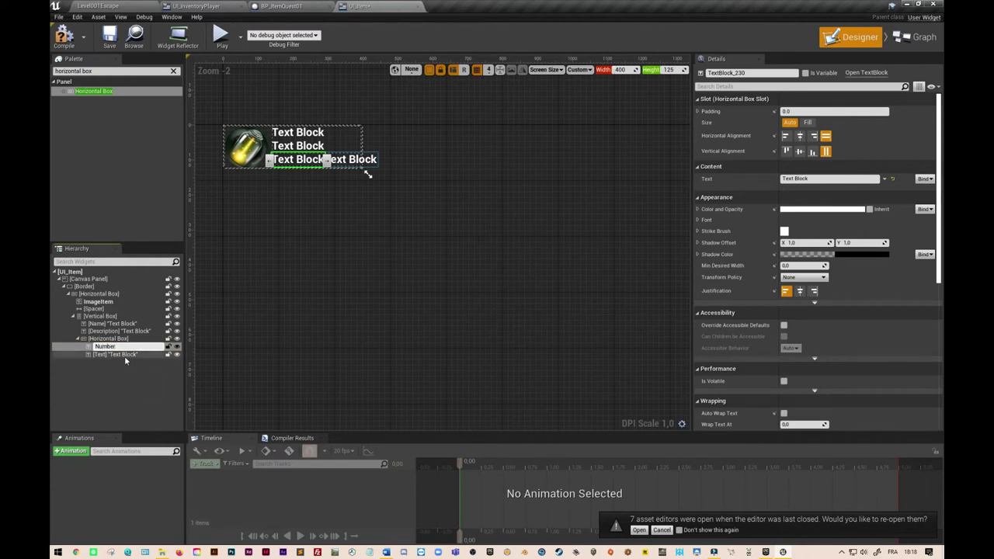
pyautogui.click(124, 355)
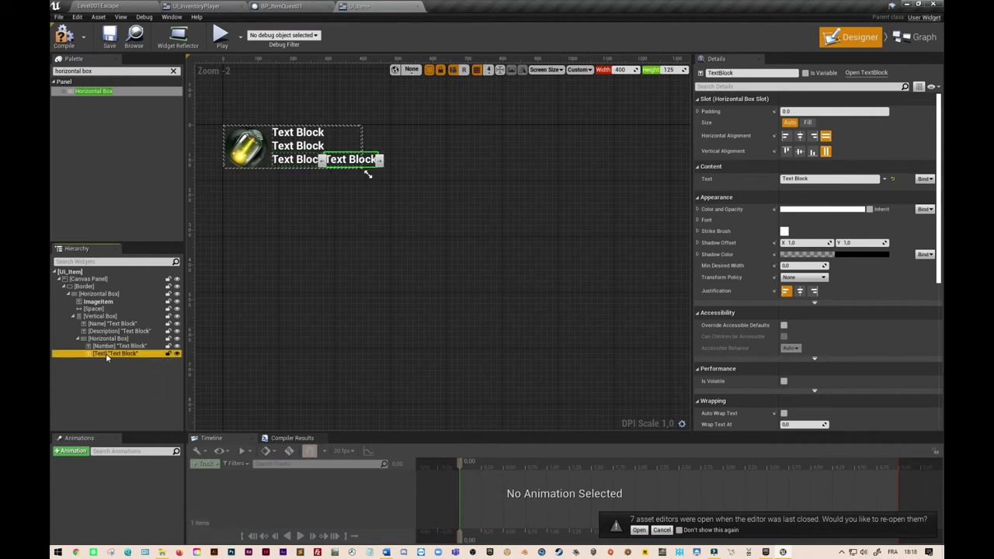
pyautogui.click(107, 356)
pyautogui.write('Value')
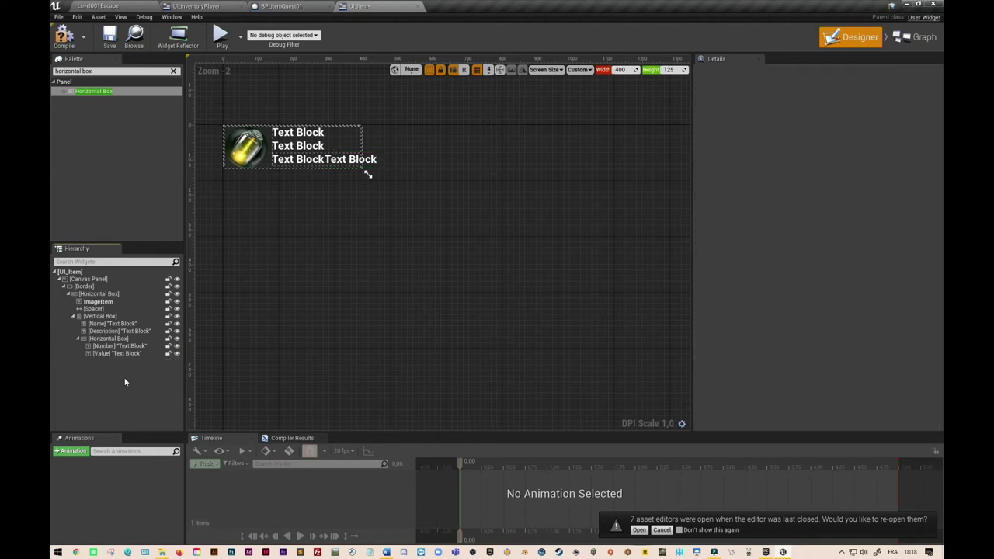
pyautogui.click(134, 324)
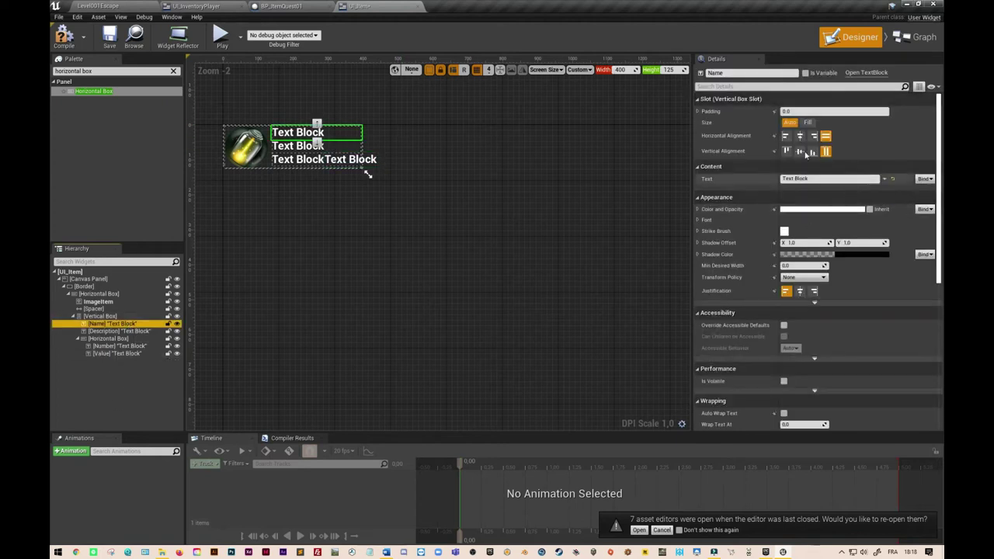
# Set Name's text to 'Objet de quête' and Description's to 'Permet de débloqué l'étage 3'.
pyautogui.click(820, 179)
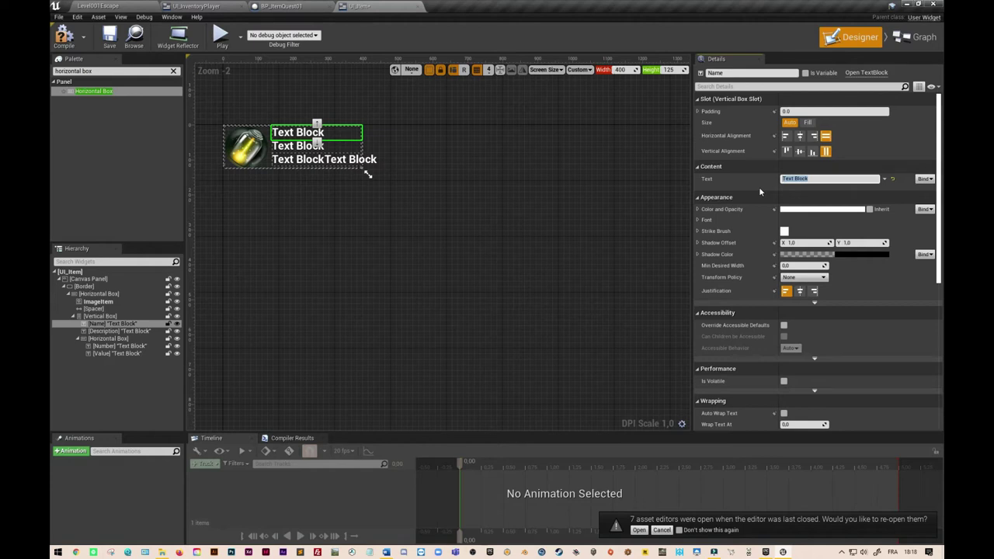
pyautogui.write('Objeto de quête')
pyautogui.click(121, 331)
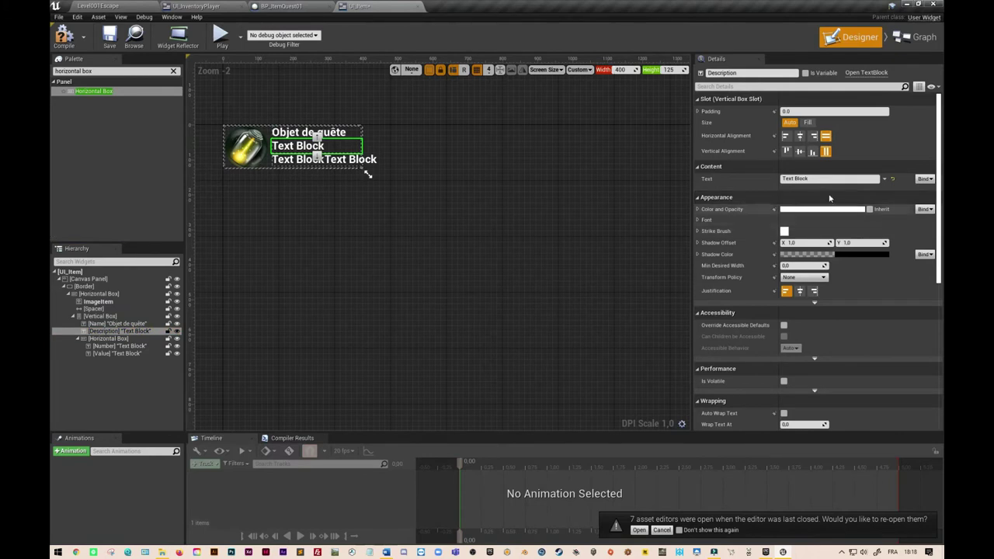
pyautogui.click(781, 178)
pyautogui.write('Perme')
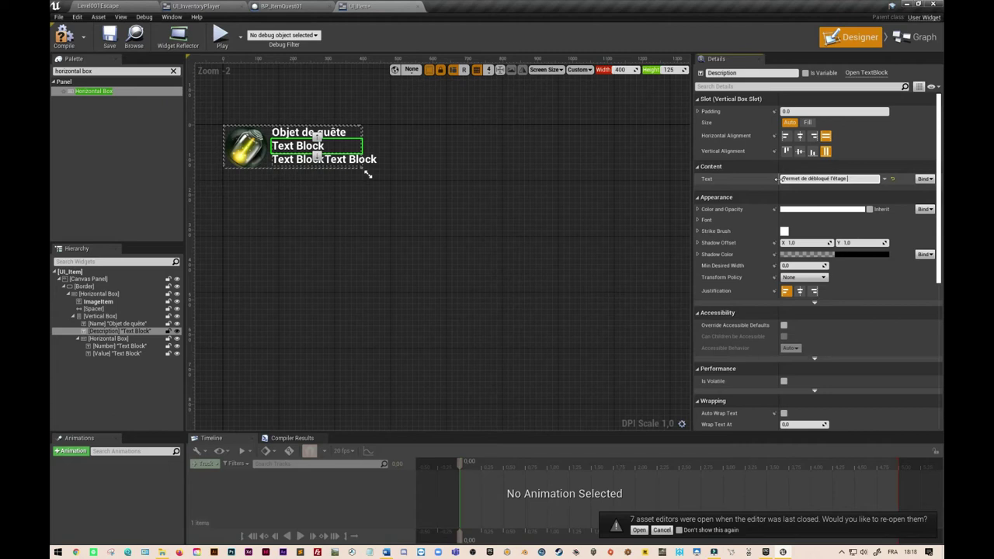
pyautogui.write('3')
pyautogui.press('Return')
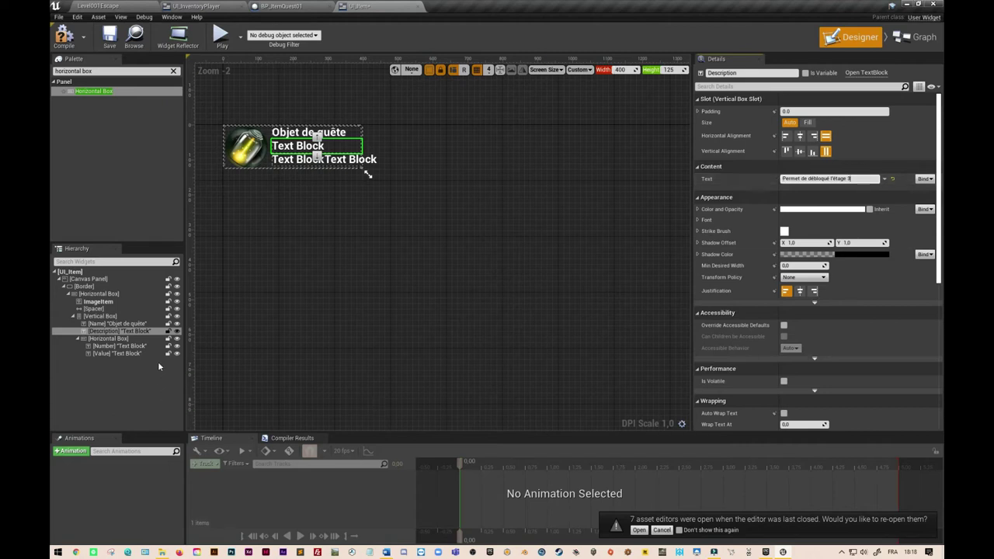
# Set the Number text to 1 and the Value text to 5.
pyautogui.click(126, 346)
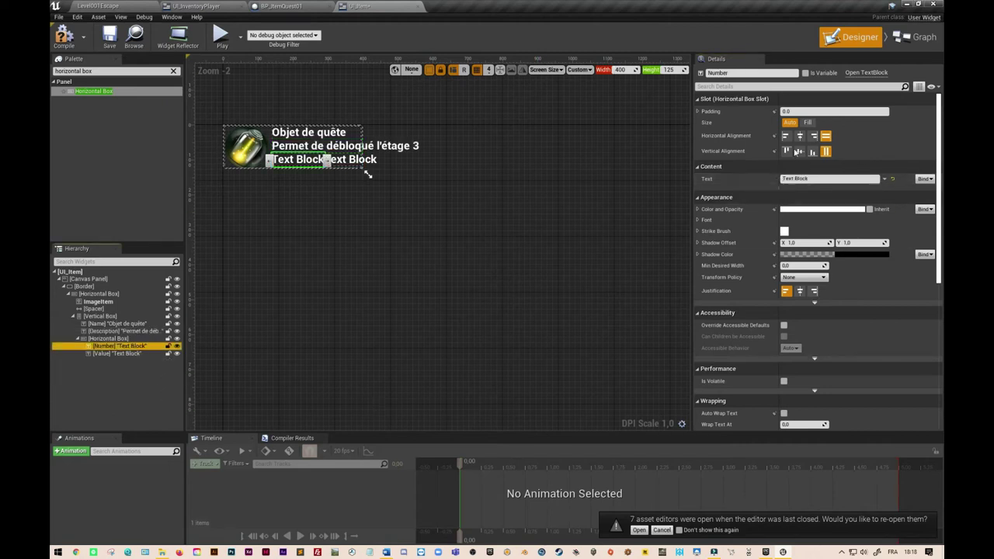
pyautogui.hotkey('ctrl', 'a')
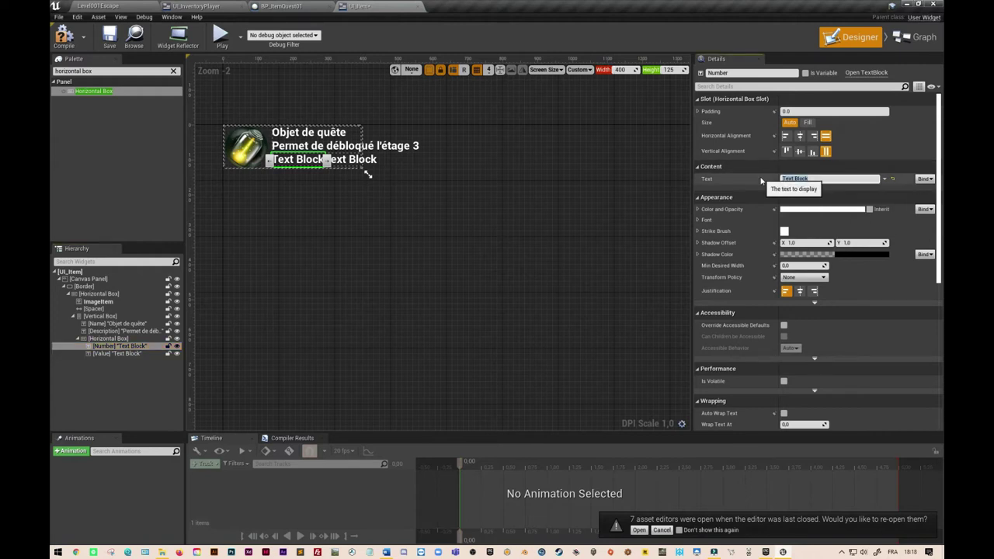
pyautogui.press('Return')
pyautogui.click(113, 354)
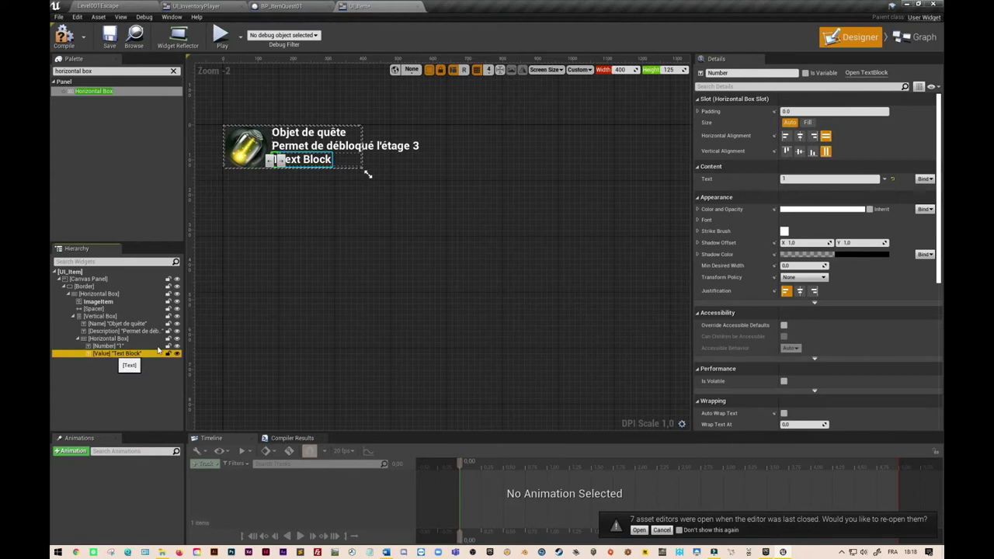
pyautogui.click(800, 179)
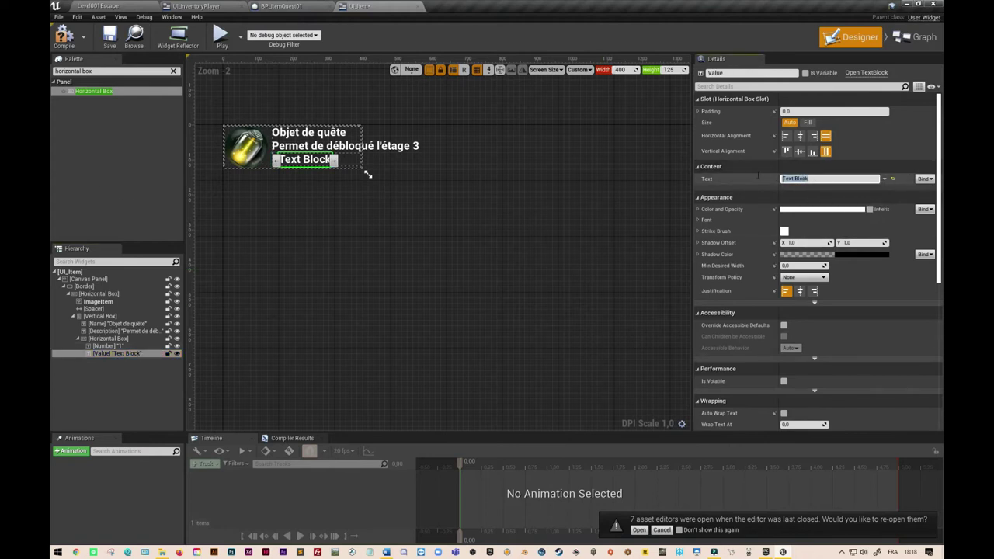
pyautogui.write('5')
pyautogui.click(599, 252)
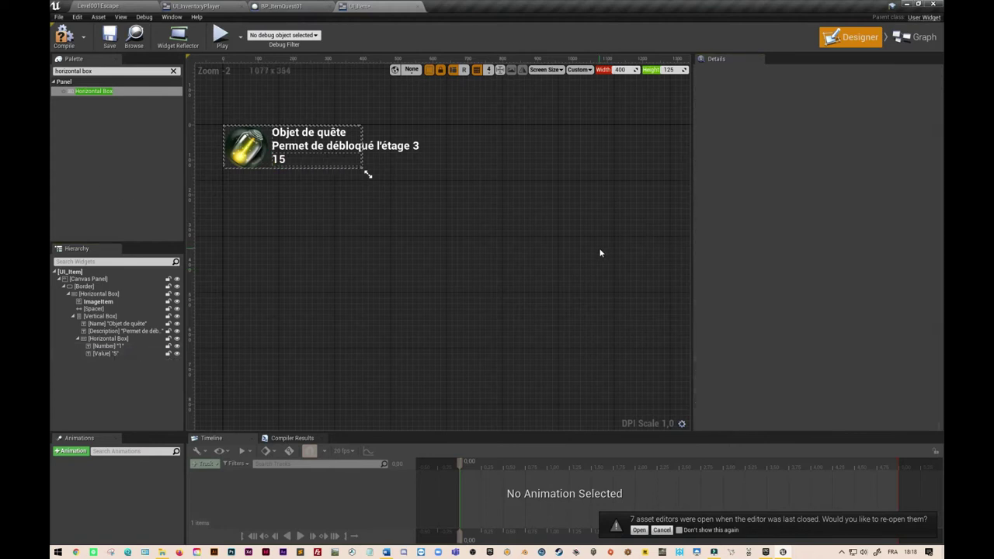
pyautogui.click(315, 150)
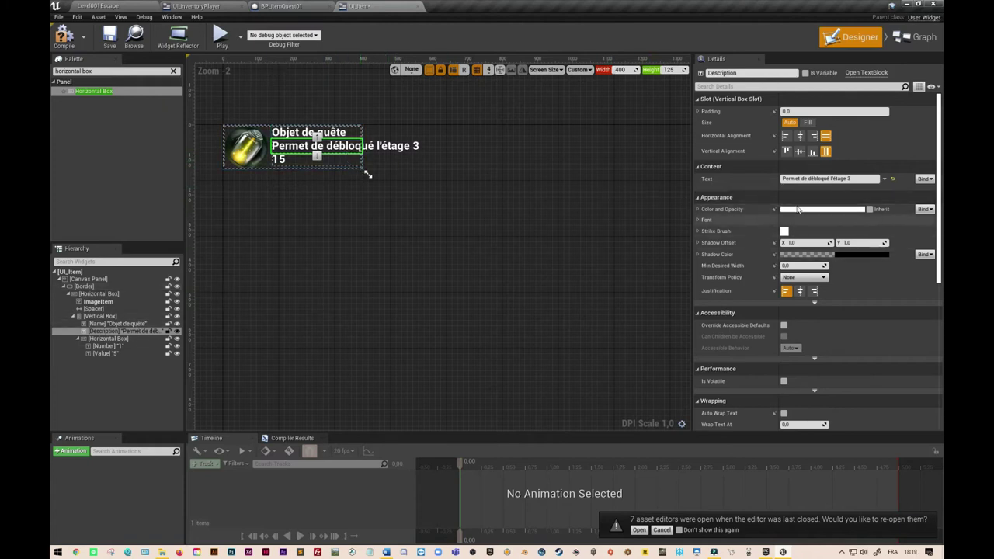
# Set the Description font size to 12 and the Name title's font size to 18.
pyautogui.click(698, 209)
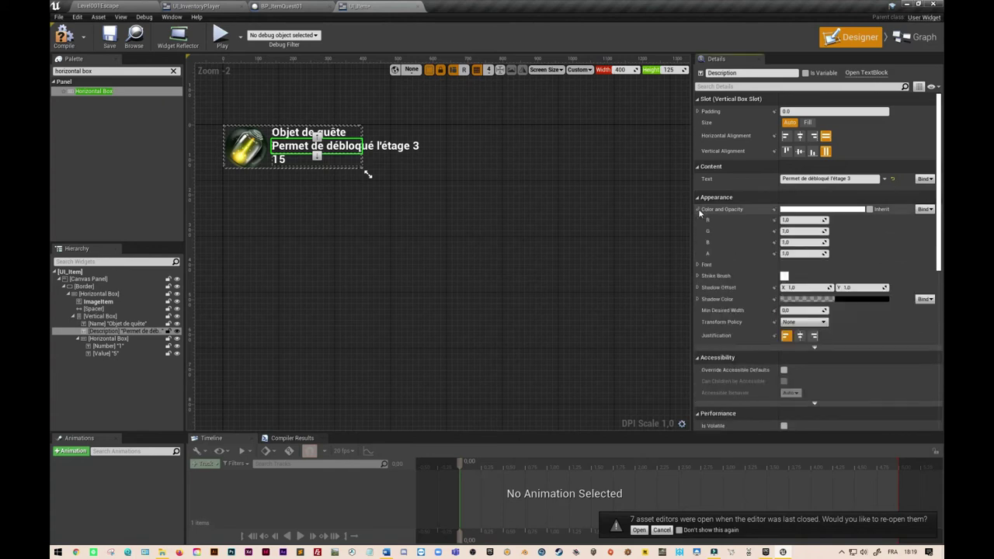
pyautogui.click(698, 265)
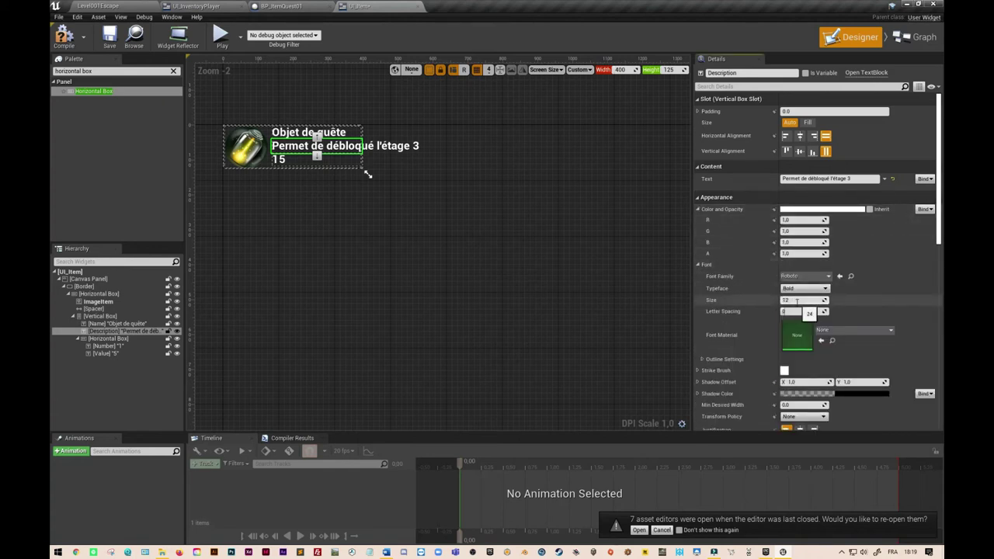
pyautogui.click(799, 312)
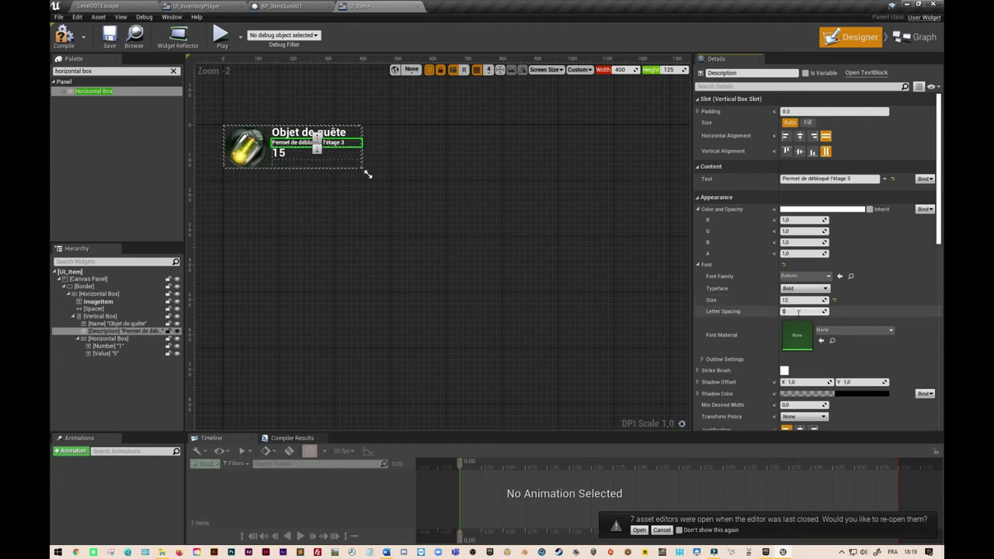
pyautogui.click(339, 134)
pyautogui.click(788, 299)
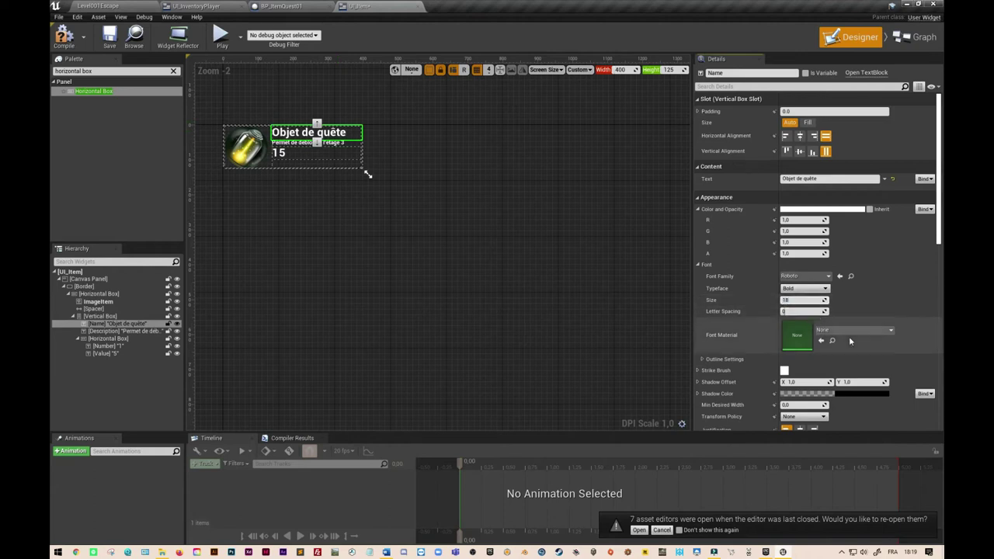
pyautogui.press('Return')
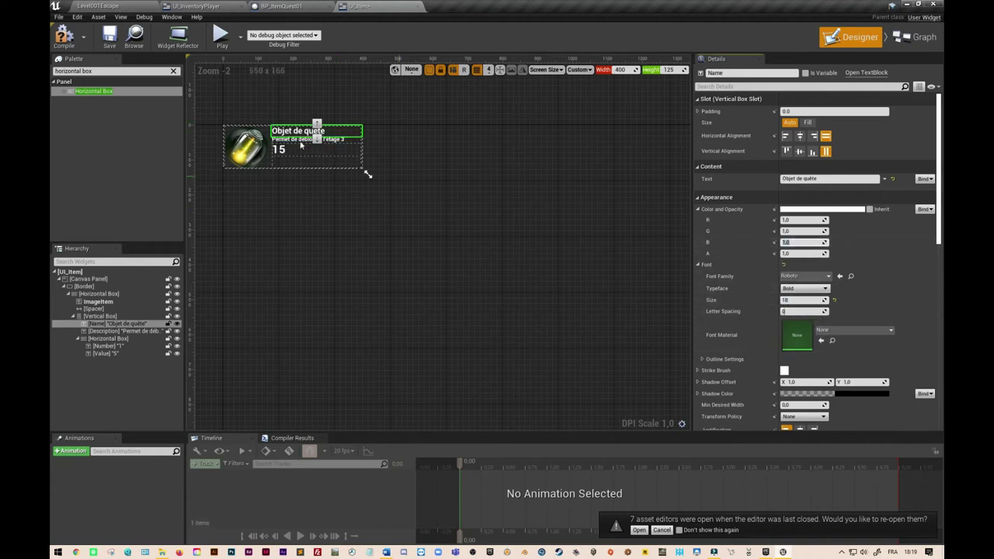
pyautogui.click(282, 149)
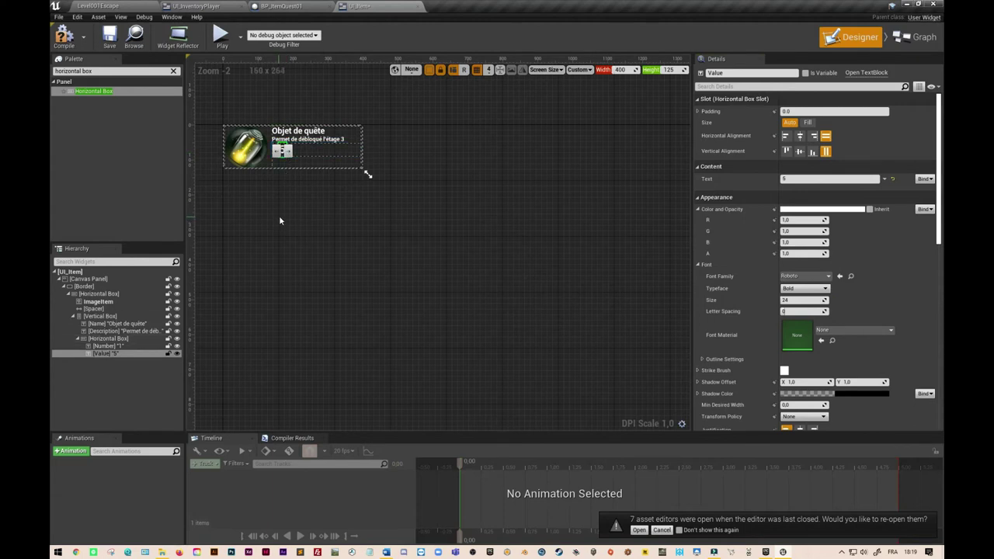
# Give the Value text Fill sizing so 1 sits left and 5 at the row's right end.
pyautogui.click(273, 154)
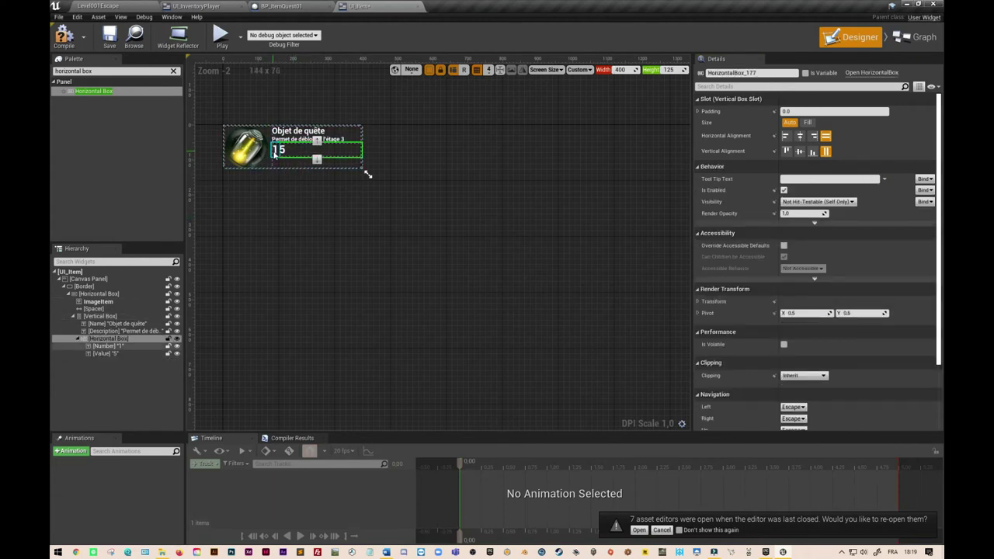
pyautogui.click(276, 155)
pyautogui.click(282, 154)
pyautogui.click(284, 153)
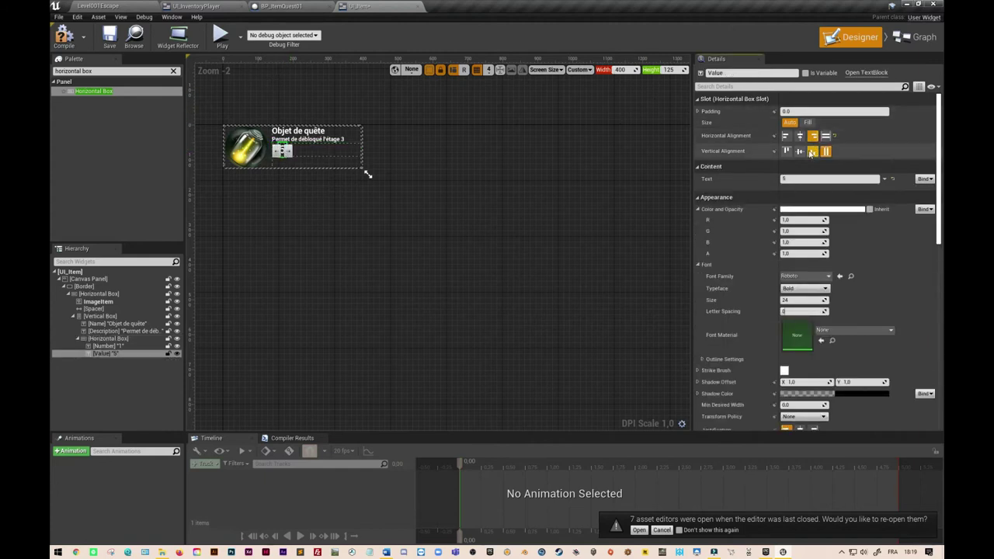
pyautogui.click(282, 155)
pyautogui.click(276, 152)
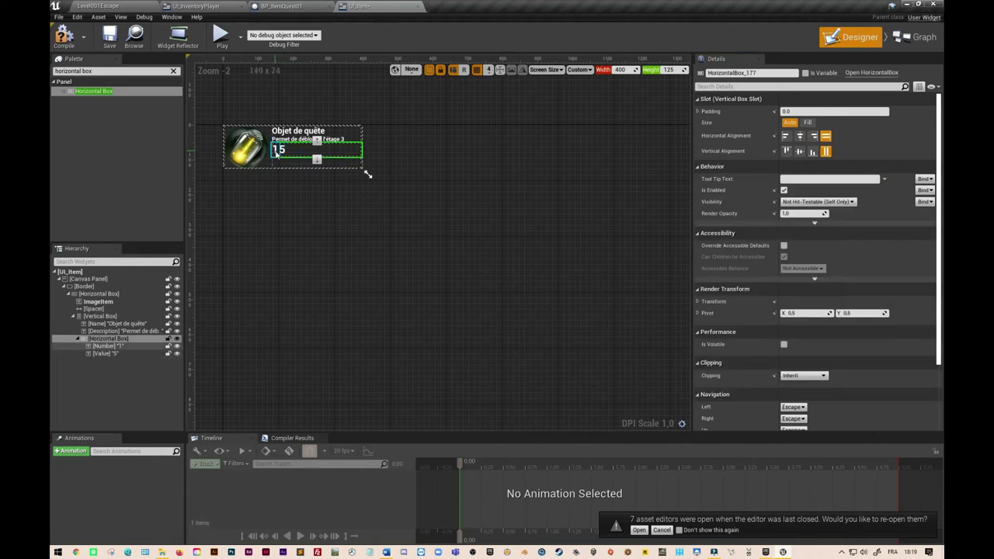
pyautogui.click(294, 157)
pyautogui.click(282, 152)
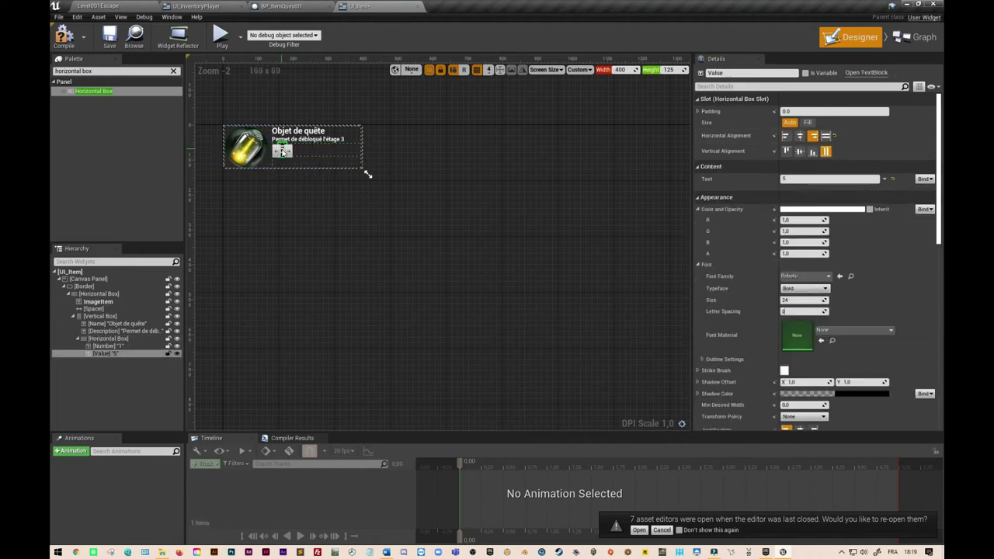
pyautogui.click(807, 123)
pyautogui.click(275, 150)
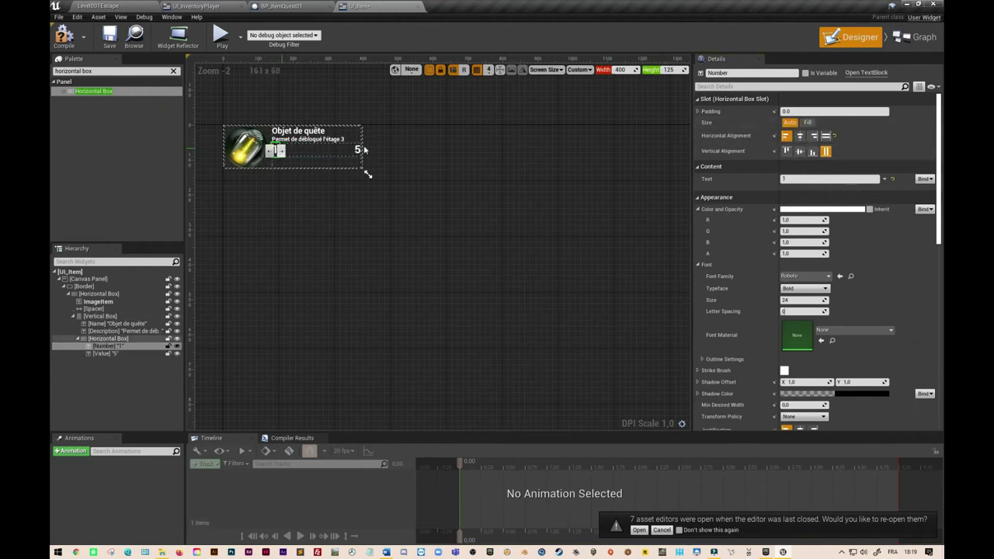
pyautogui.click(302, 152)
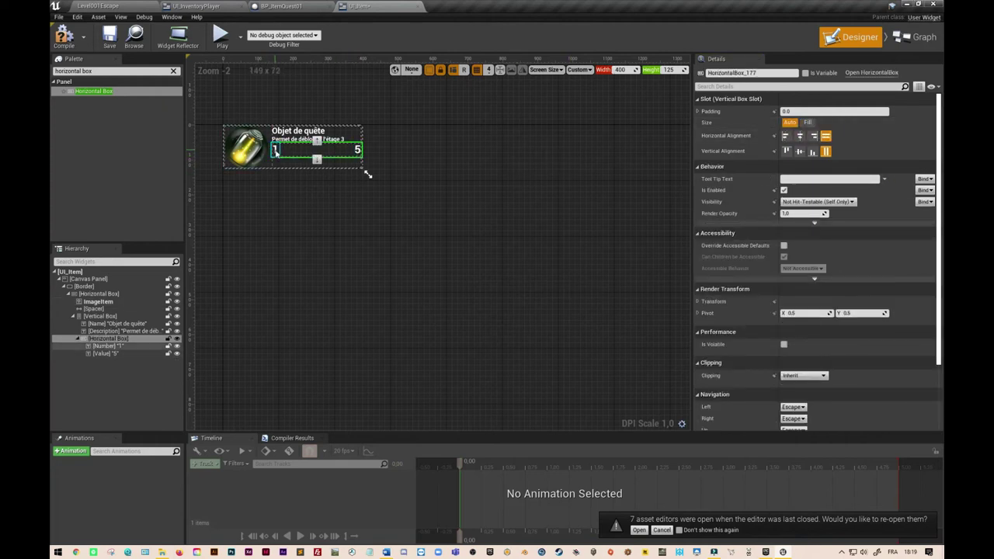
pyautogui.click(275, 151)
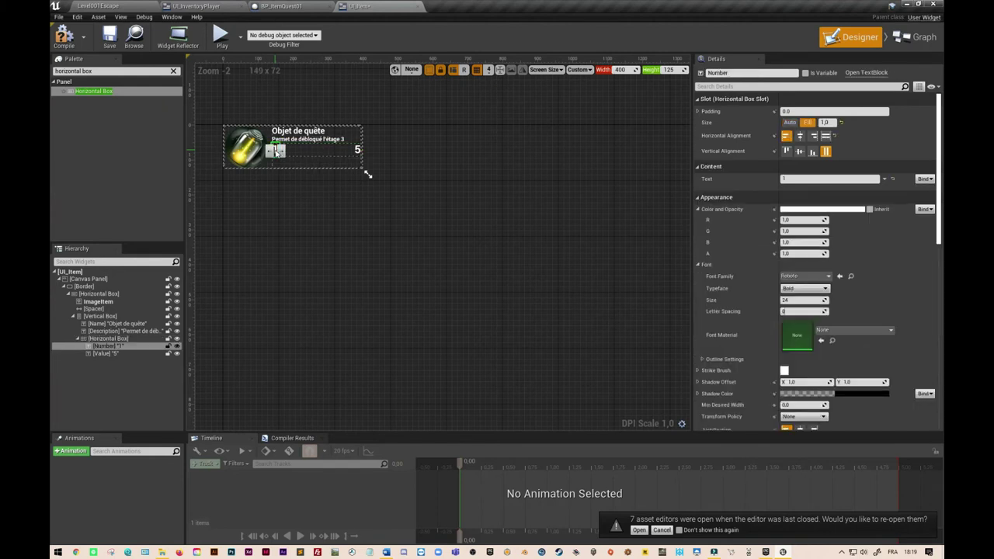
pyautogui.click(317, 210)
pyautogui.click(337, 148)
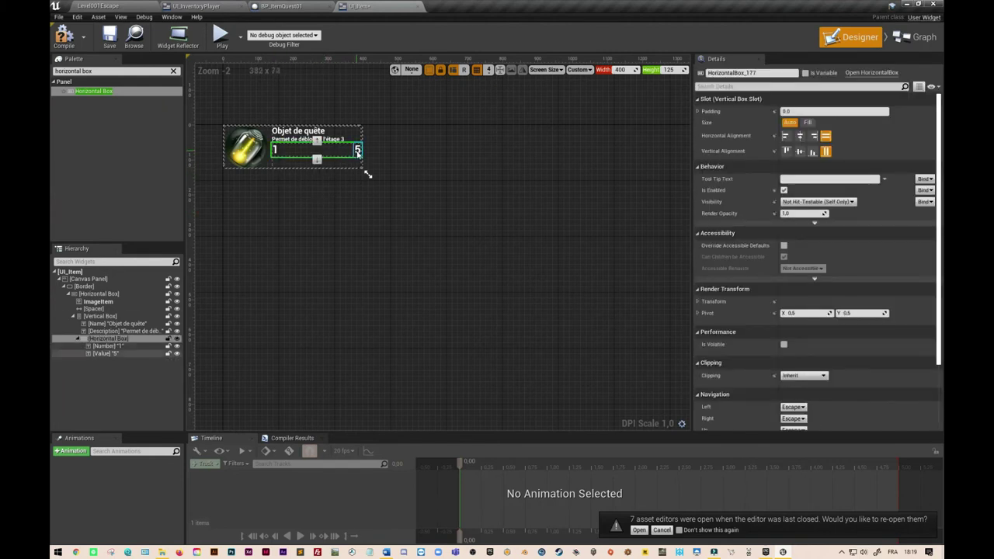
pyautogui.click(358, 152)
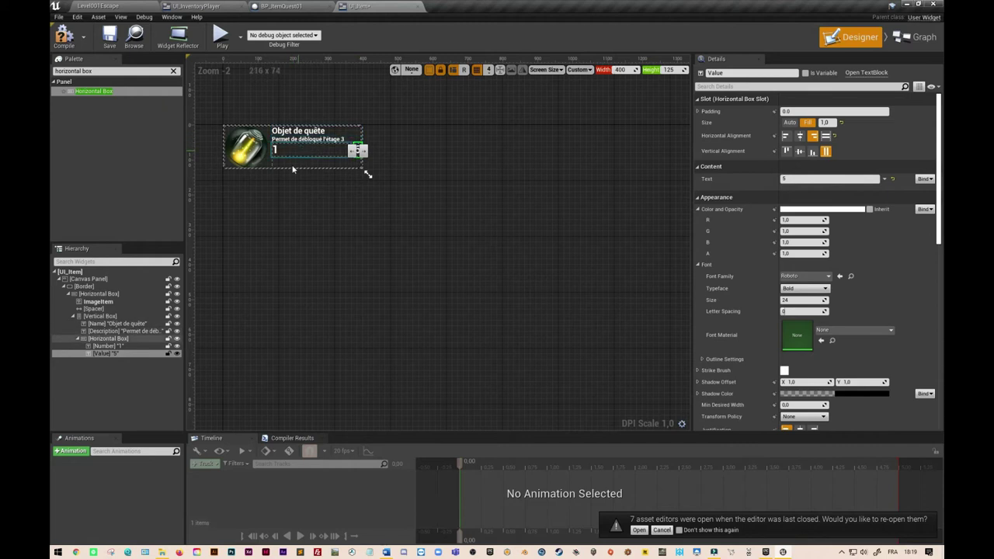
# Set the text Vertical Box's padding to 10 left, right and bottom, with top 0.
pyautogui.click(101, 316)
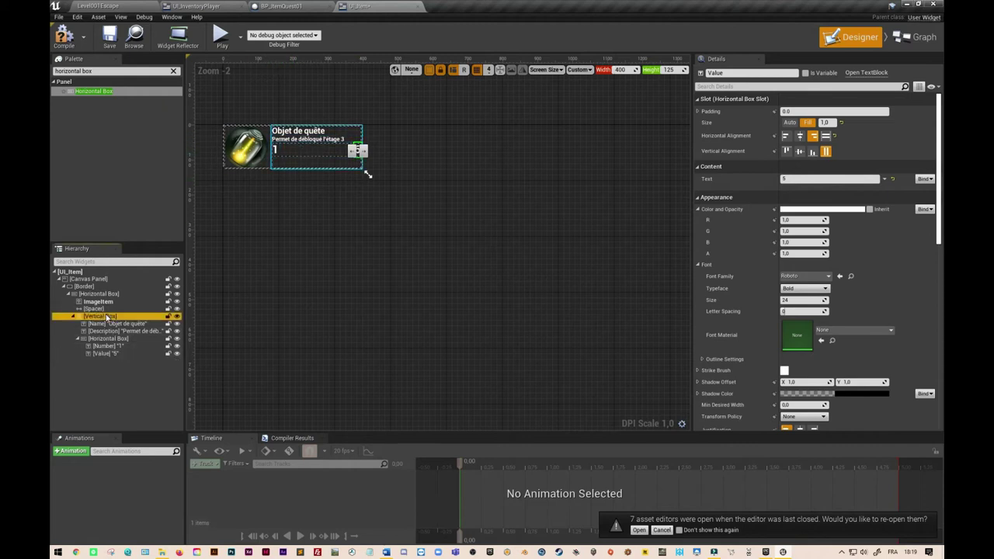
pyautogui.click(792, 134)
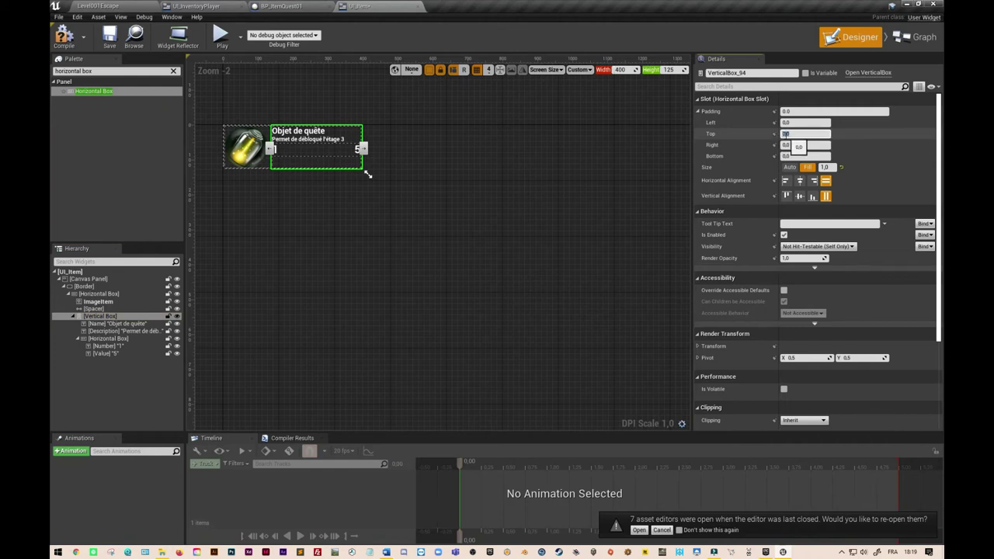
pyautogui.write('0')
pyautogui.press('Return')
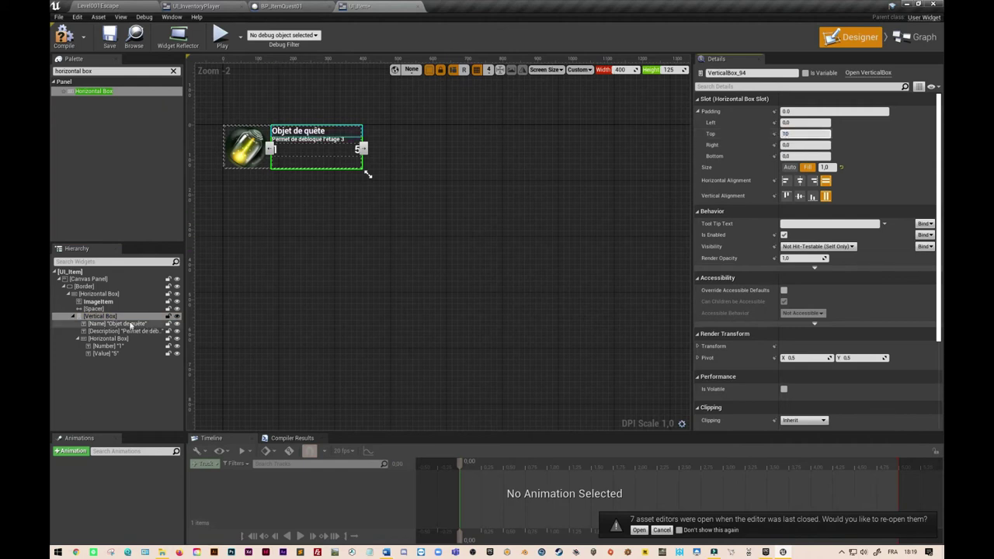
pyautogui.click(805, 134)
pyautogui.write('0')
pyautogui.click(806, 122)
pyautogui.write('10')
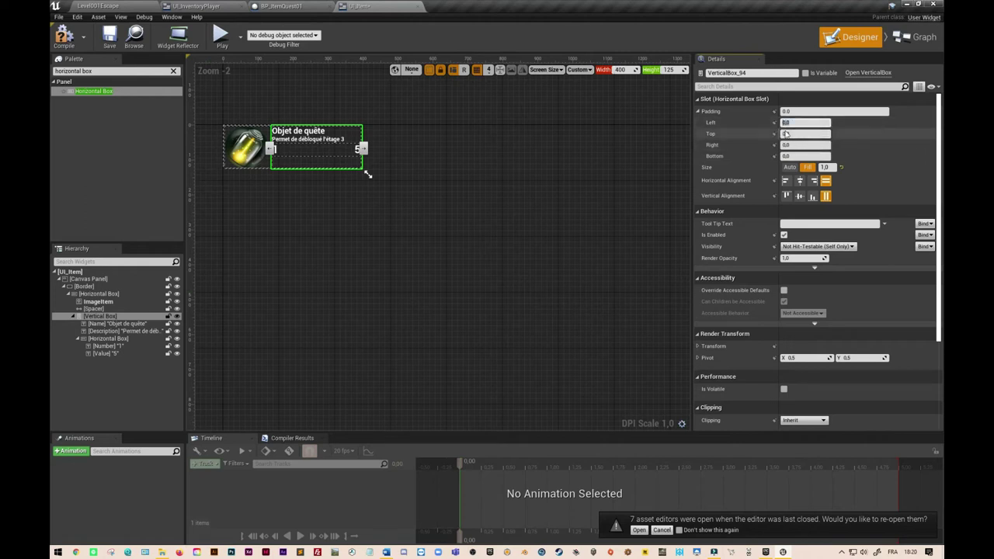
pyautogui.click(800, 146)
pyautogui.write('10')
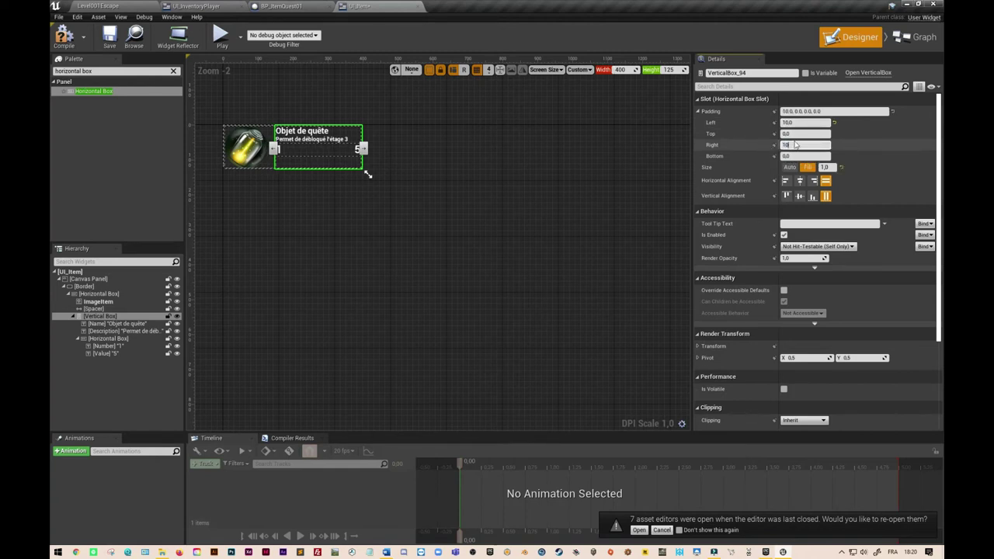
pyautogui.click(800, 156)
pyautogui.write('10')
pyautogui.click(800, 145)
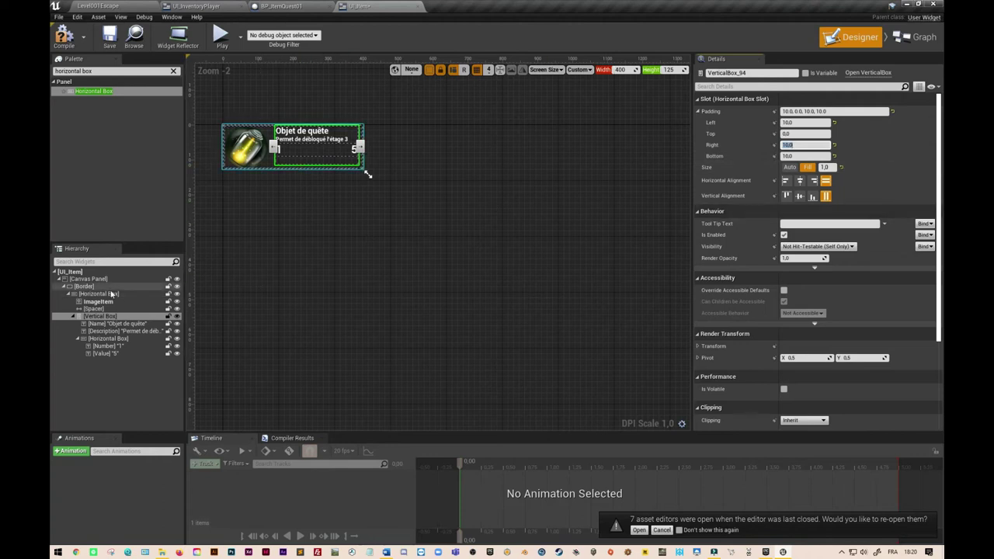
# Check the outer Horizontal Box padding, keeping 4 left, 2 top and 4 right.
pyautogui.click(112, 287)
pyautogui.click(110, 295)
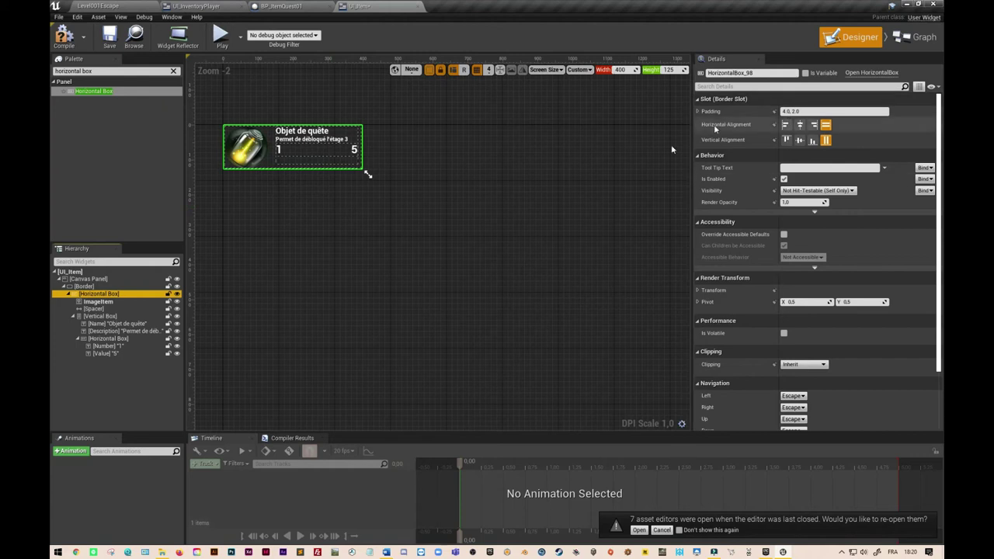
pyautogui.click(698, 112)
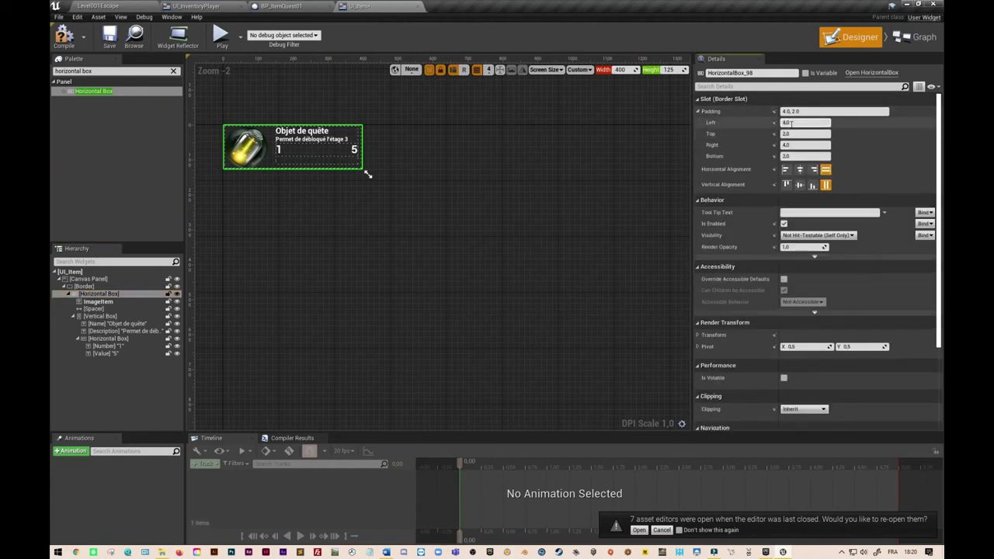
pyautogui.click(782, 111)
pyautogui.click(785, 156)
pyautogui.write('10')
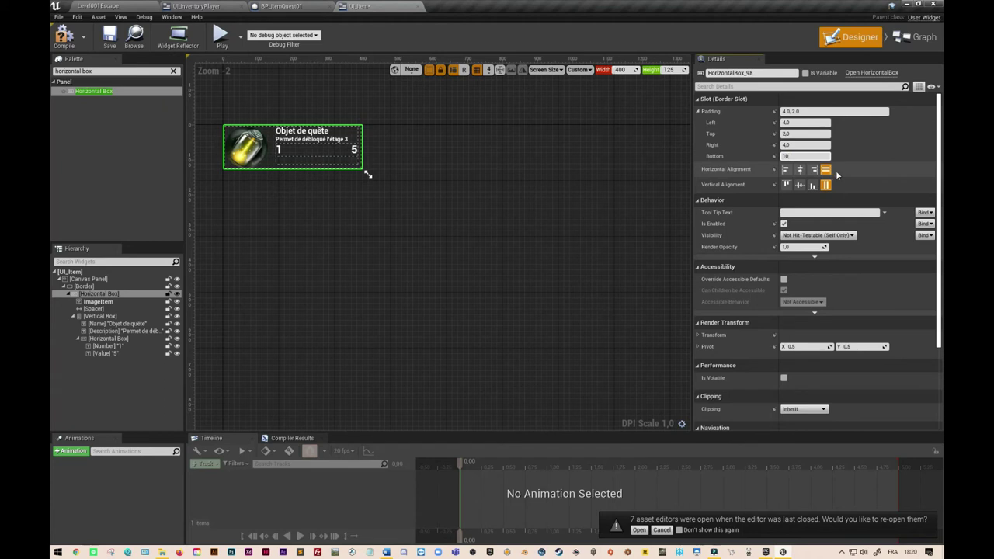
pyautogui.click(805, 146)
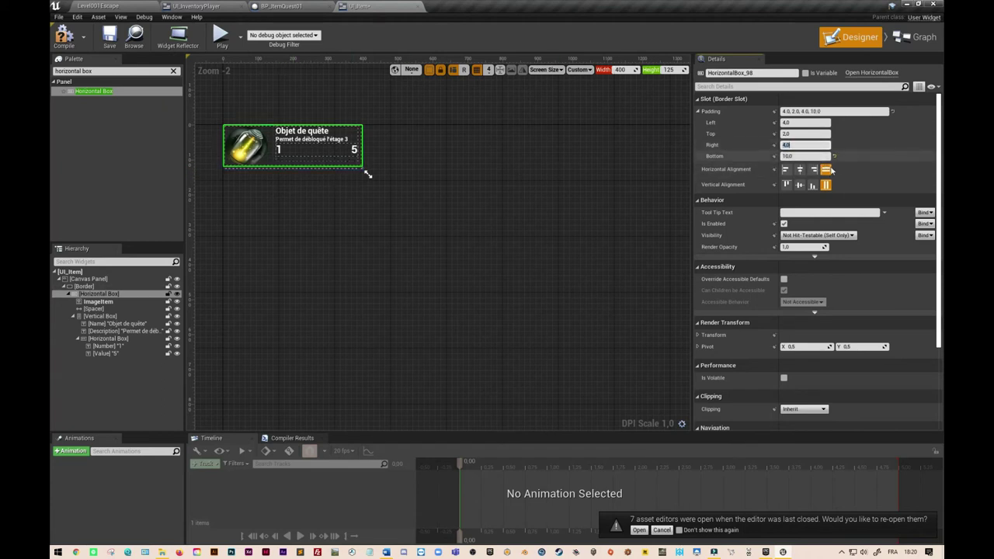
pyautogui.click(796, 156)
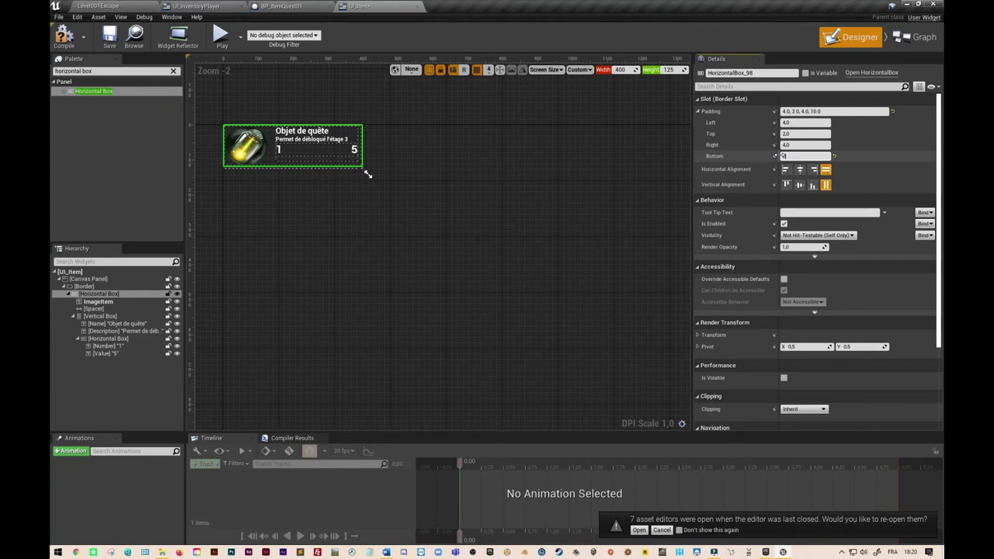
pyautogui.write('2')
pyautogui.click(792, 145)
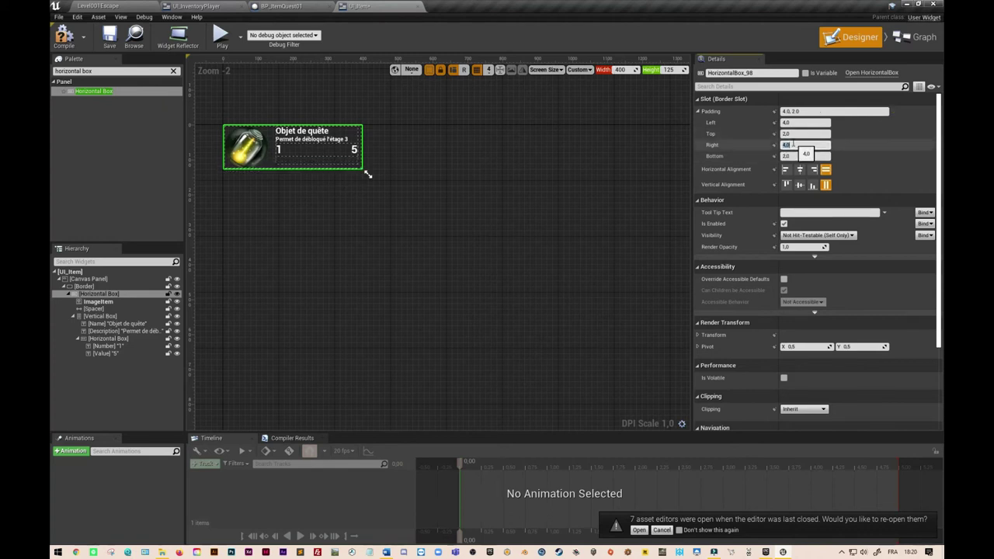
pyautogui.click(792, 156)
pyautogui.write('12')
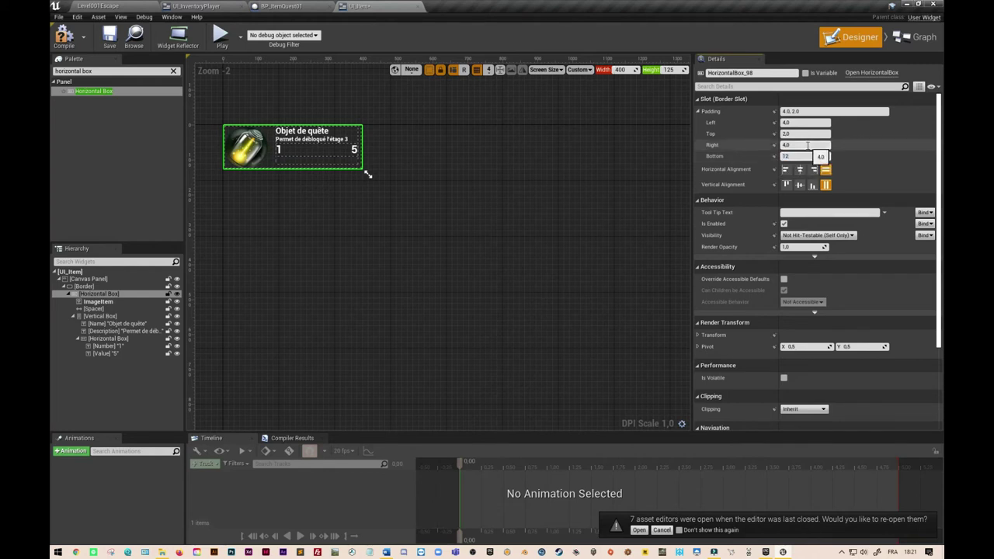
pyautogui.click(261, 155)
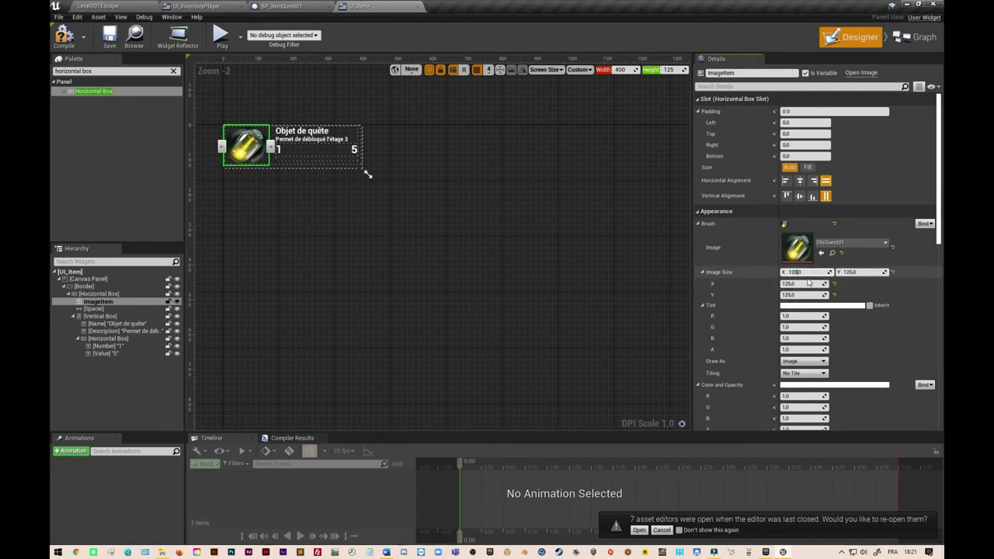
# Set the ImageItem brush Image Size X and Y to 115.
pyautogui.click(858, 272)
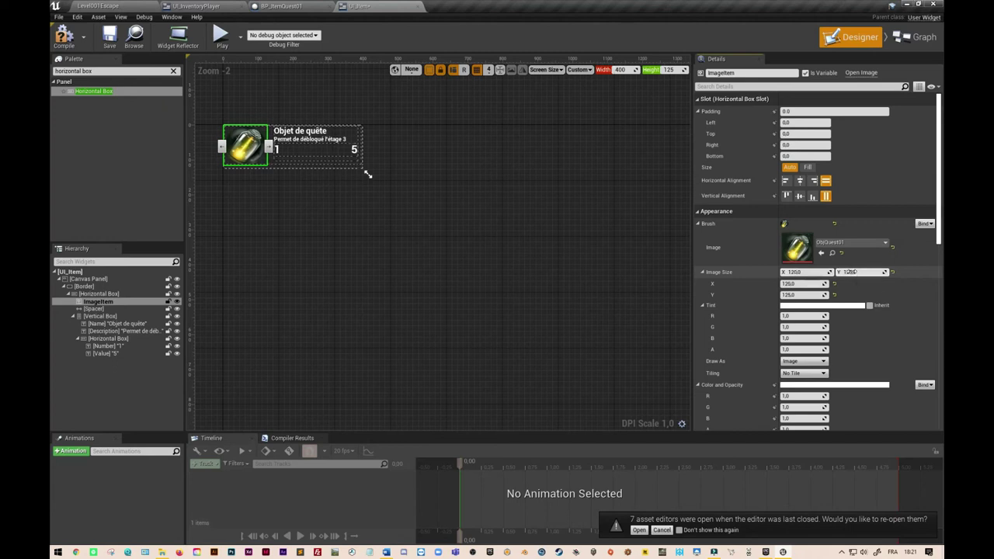
pyautogui.write('120')
pyautogui.click(807, 273)
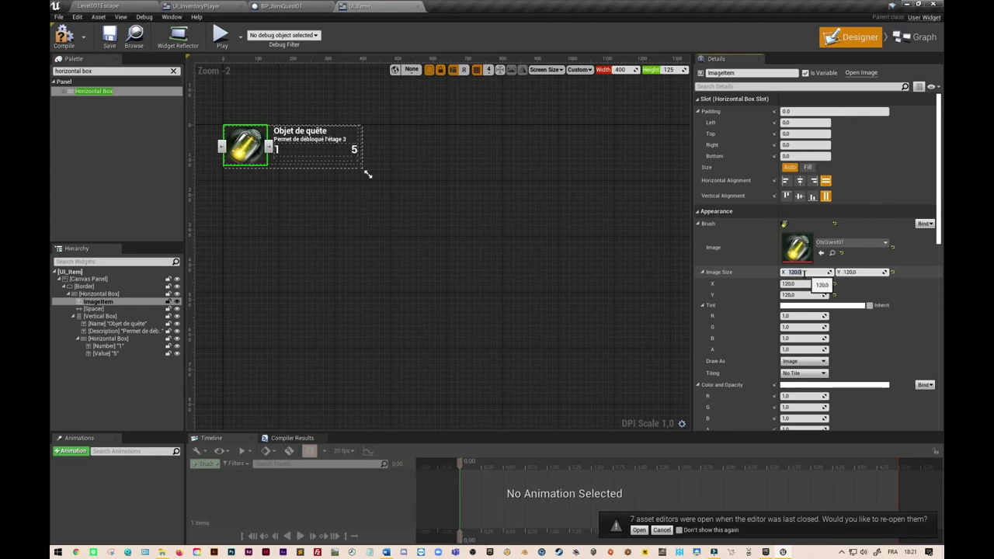
pyautogui.write('1,0')
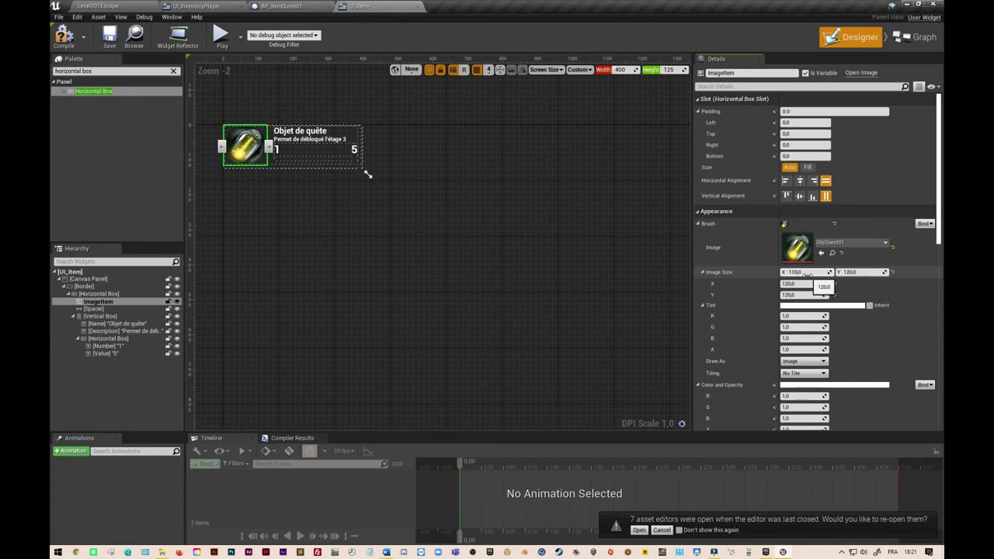
pyautogui.click(851, 273)
pyautogui.click(862, 272)
pyautogui.write('115')
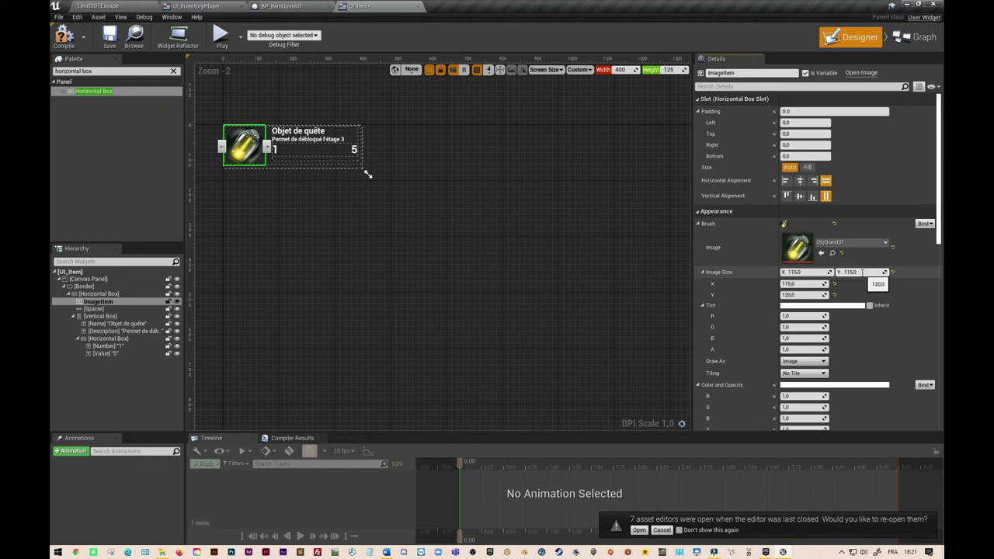
pyautogui.click(446, 226)
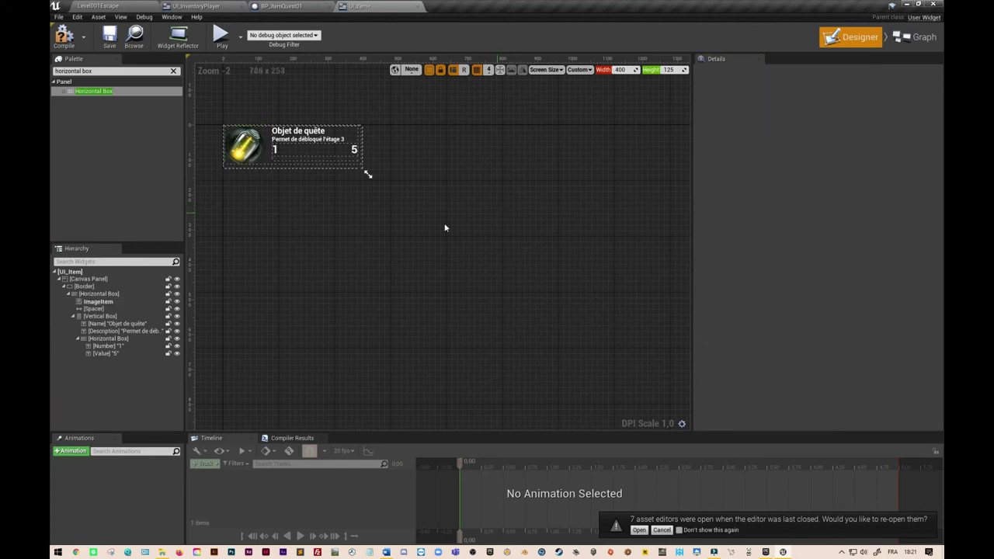
pyautogui.click(256, 169)
pyautogui.click(263, 159)
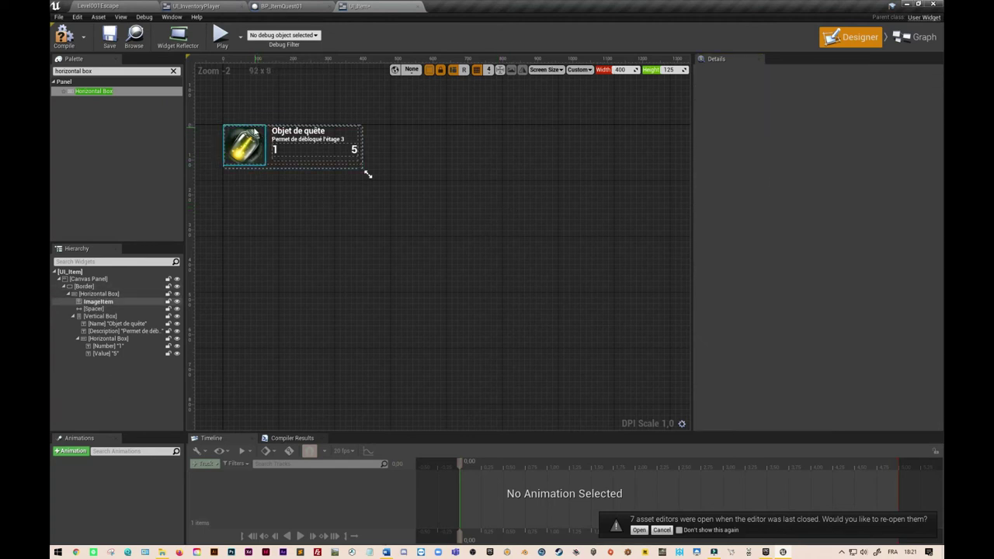
pyautogui.click(282, 149)
pyautogui.click(257, 167)
pyautogui.click(354, 151)
pyautogui.click(315, 139)
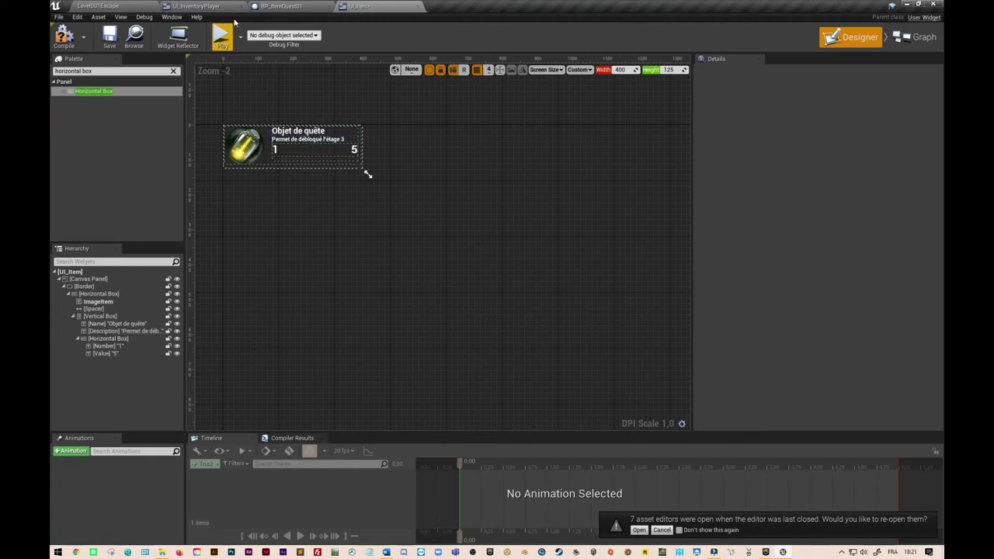
pyautogui.click(204, 6)
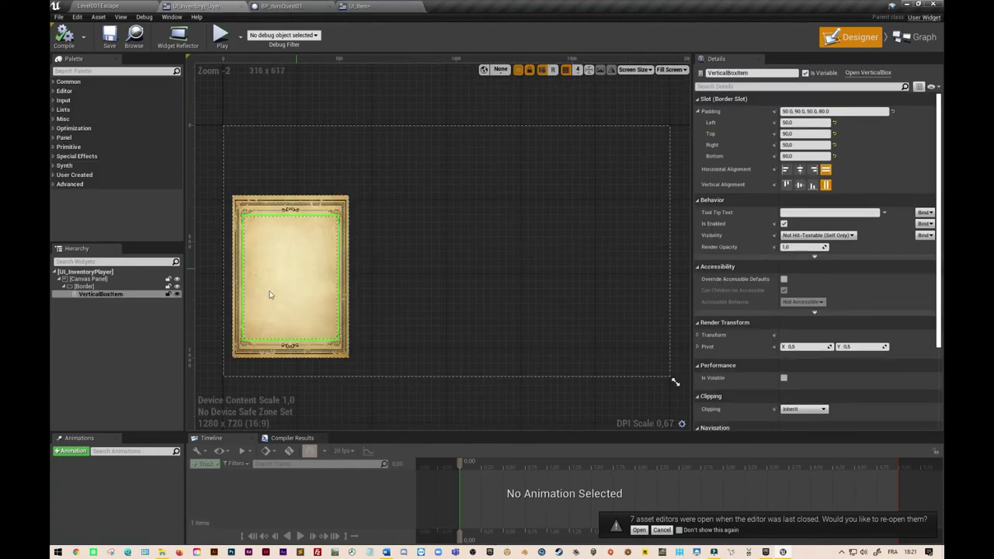
pyautogui.click(365, 6)
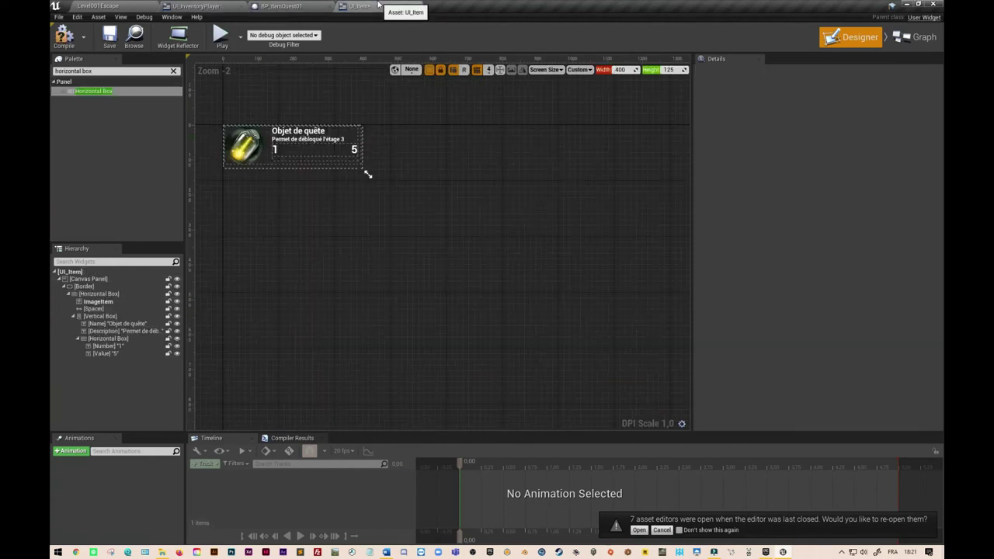
pyautogui.click(301, 132)
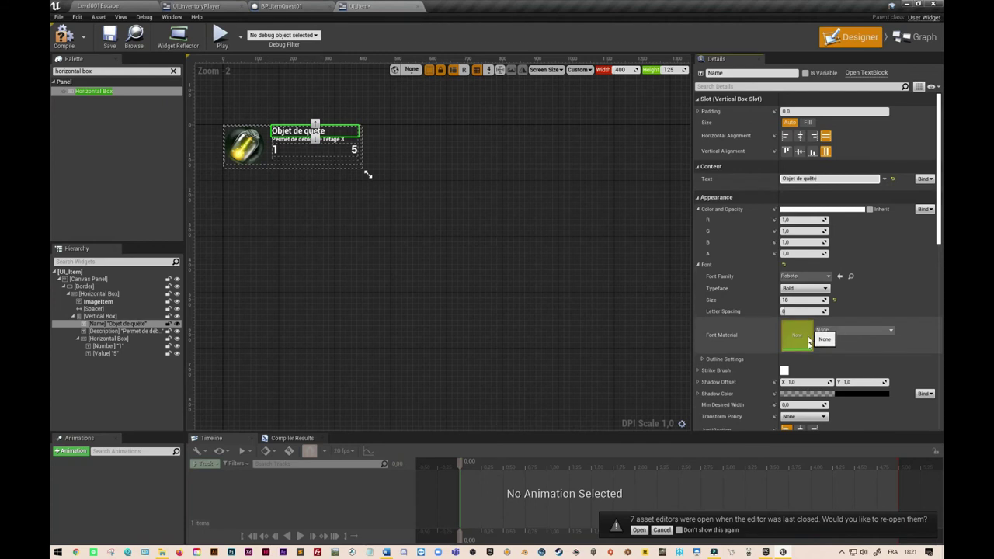
# Color the Name title dark red-brown and the Description text black.
pyautogui.click(823, 208)
pyautogui.moveTo(781, 247); pyautogui.dragTo(783, 327)
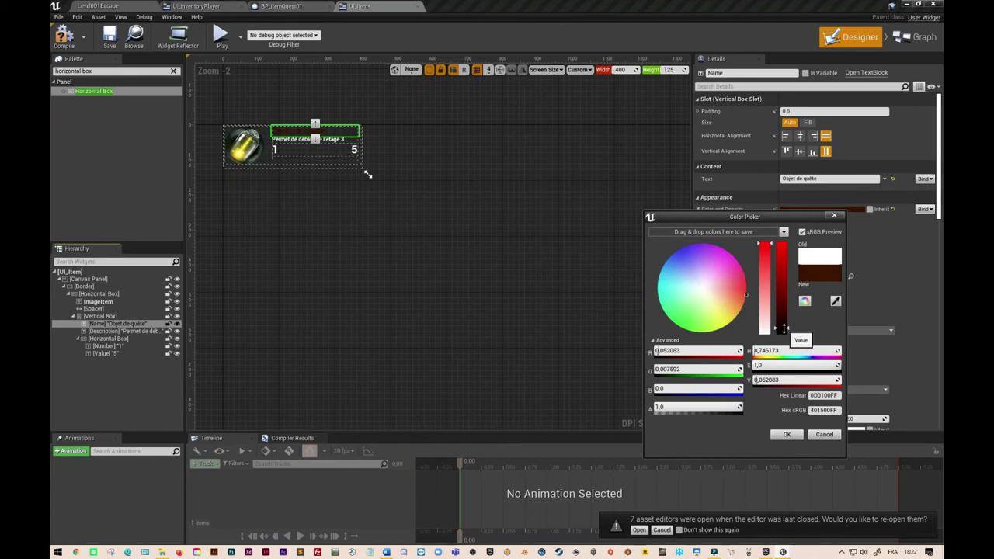
pyautogui.click(786, 434)
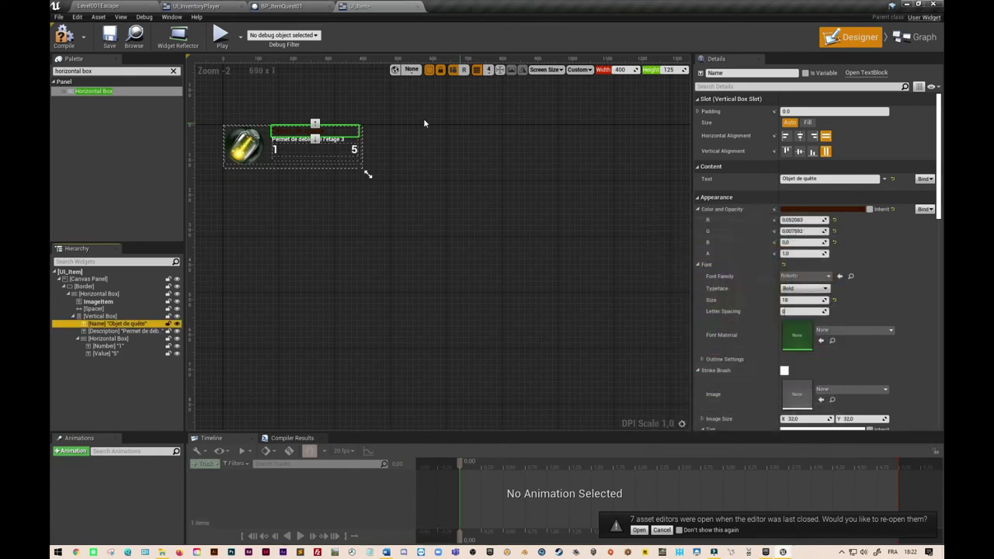
pyautogui.click(345, 144)
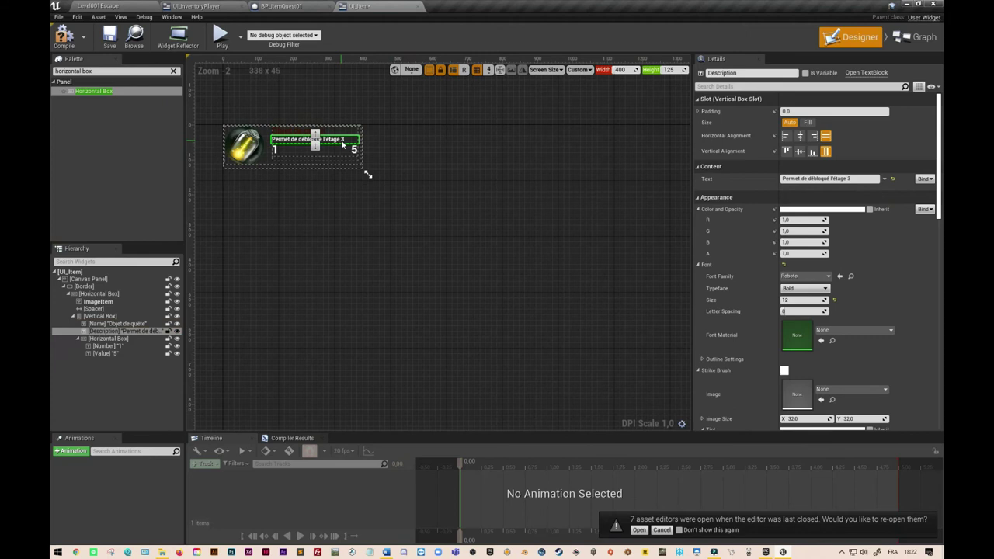
pyautogui.click(816, 210)
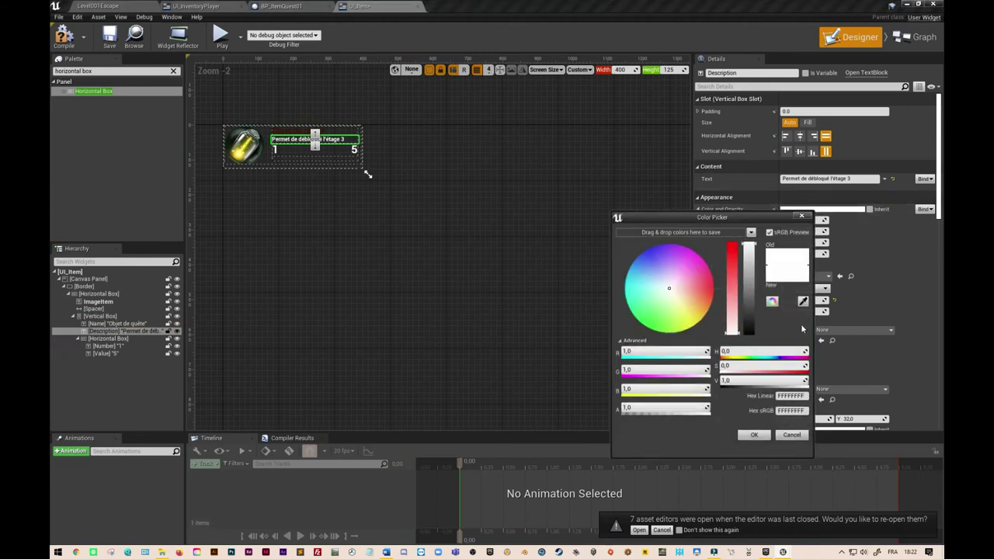
pyautogui.moveTo(749, 332); pyautogui.dragTo(751, 342)
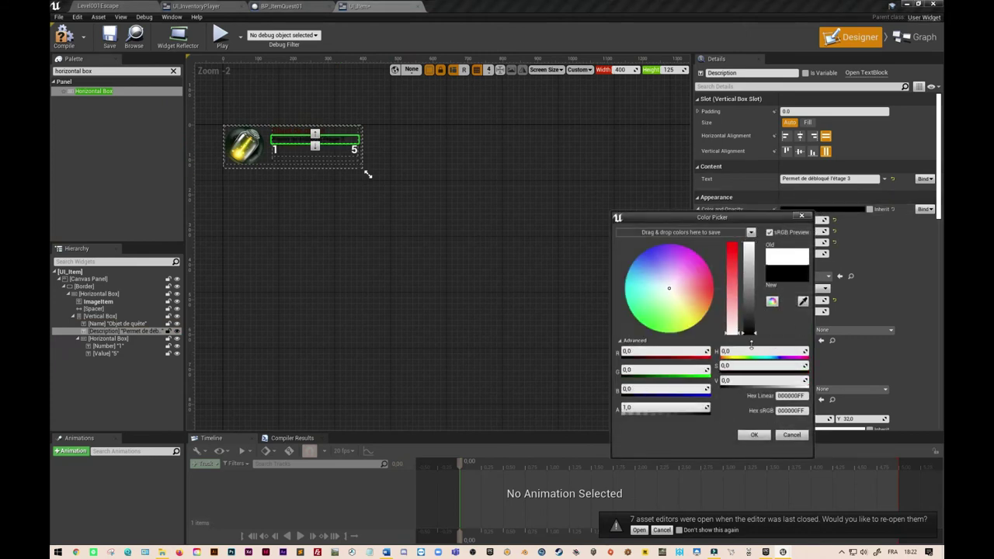
pyautogui.click(755, 436)
pyautogui.click(277, 153)
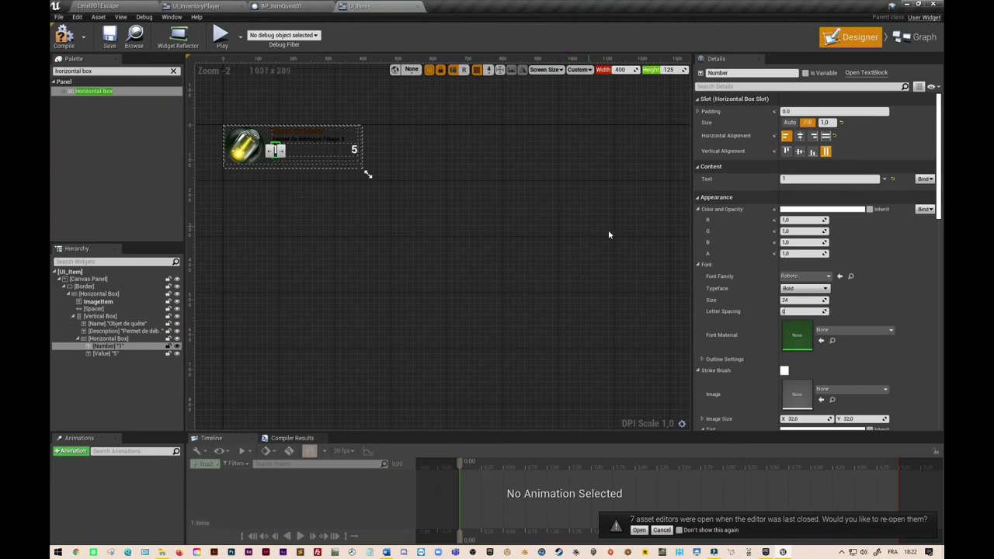
# Darken the Number text to sRGB 271400 and save that dark brown as a swatch.
pyautogui.click(851, 210)
pyautogui.moveTo(783, 256); pyautogui.dragTo(781, 332)
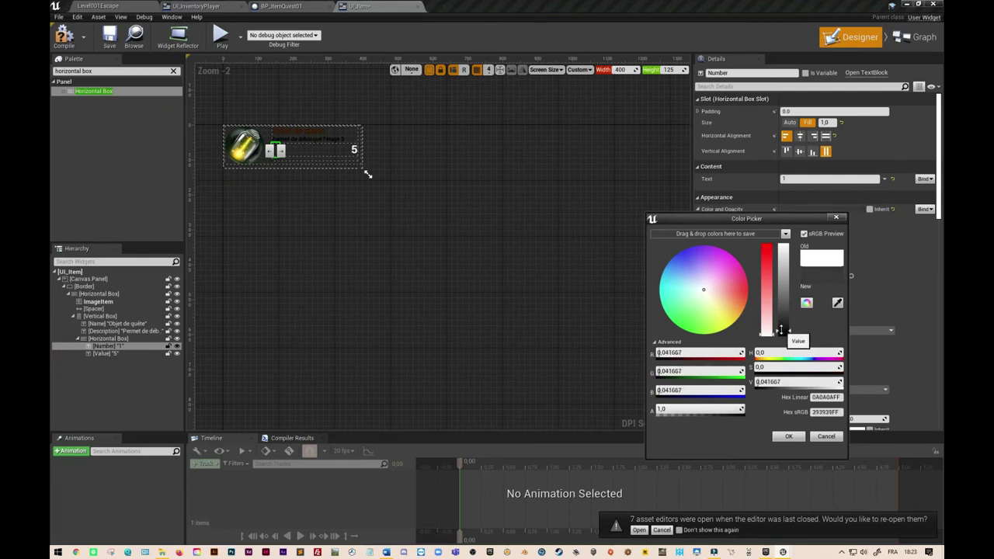
pyautogui.moveTo(717, 285); pyautogui.dragTo(746, 306)
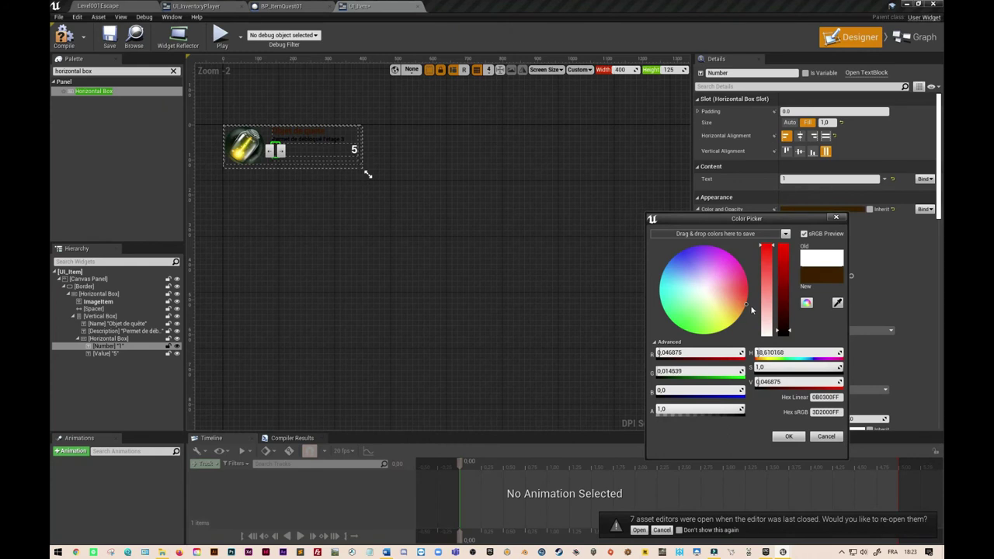
pyautogui.moveTo(790, 333); pyautogui.dragTo(788, 334)
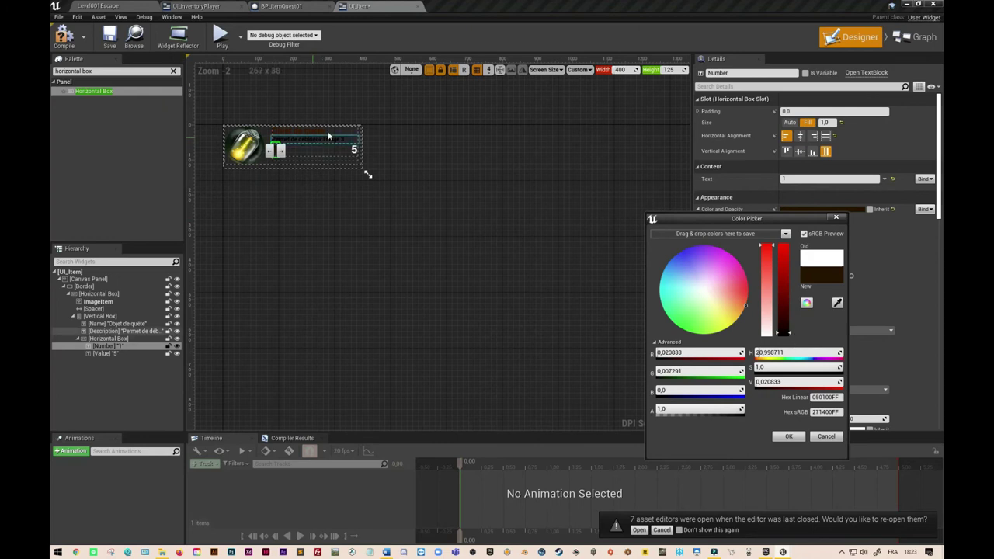
pyautogui.moveTo(826, 280); pyautogui.dragTo(724, 234)
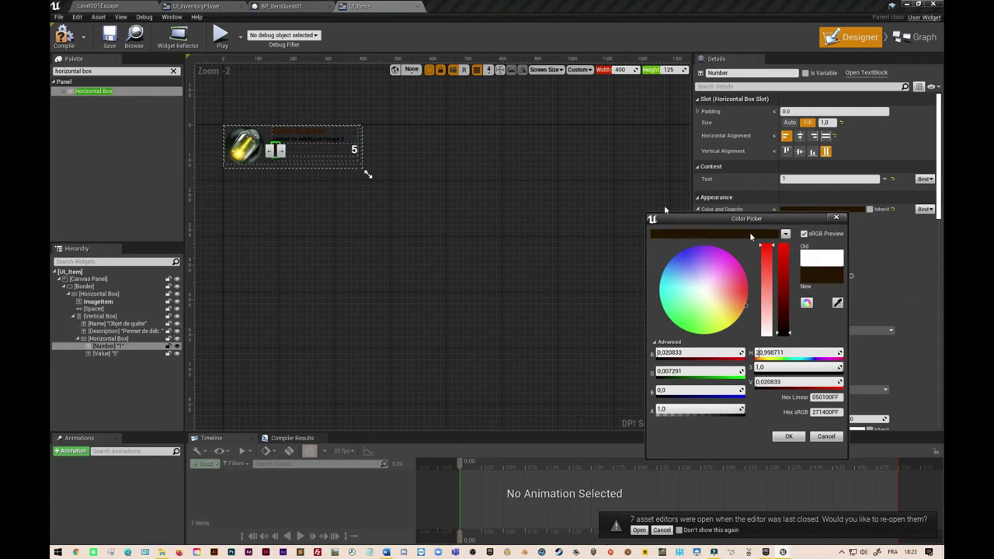
# Confirm the Number's dark brown and save the Description text's black as a theme swatch.
pyautogui.click(328, 142)
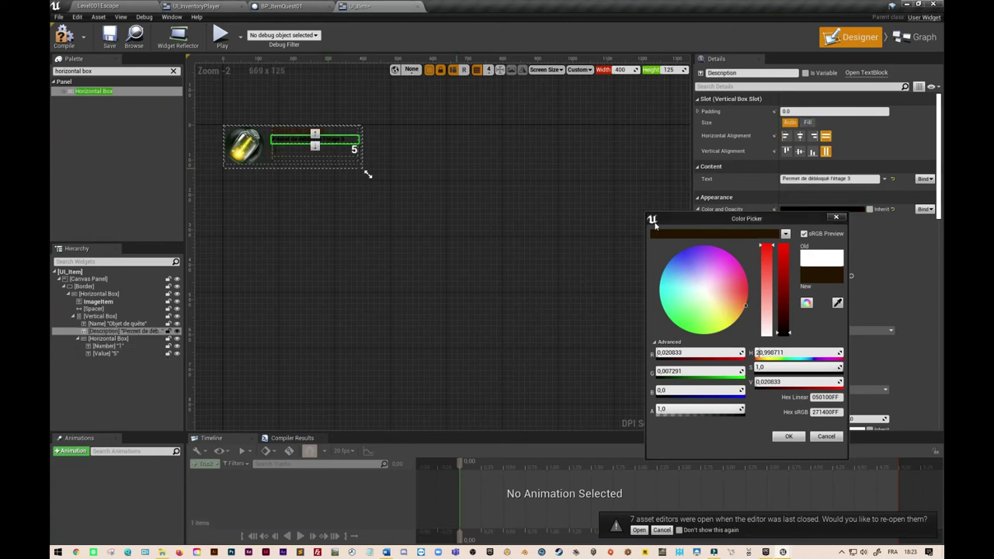
pyautogui.click(797, 440)
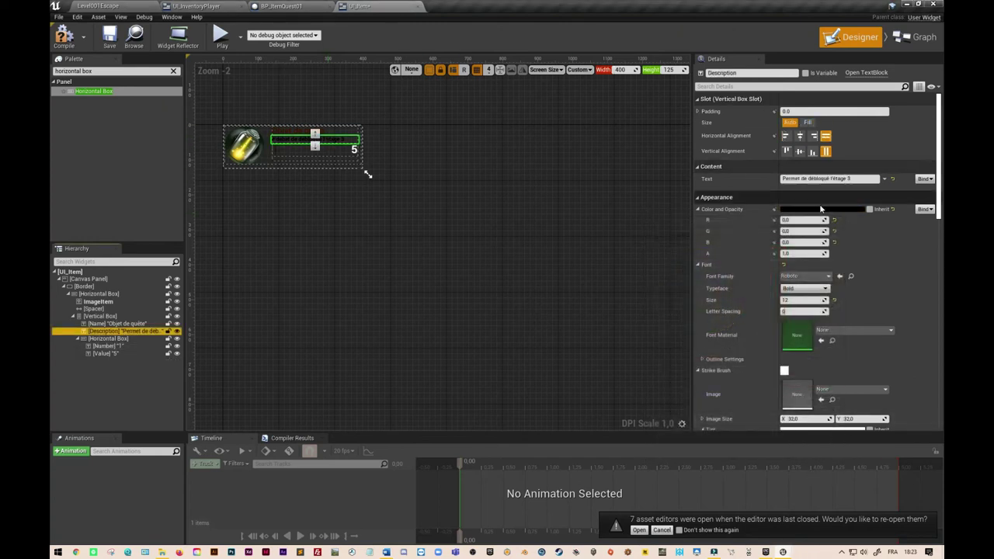
pyautogui.click(798, 209)
pyautogui.moveTo(770, 276); pyautogui.dragTo(698, 239)
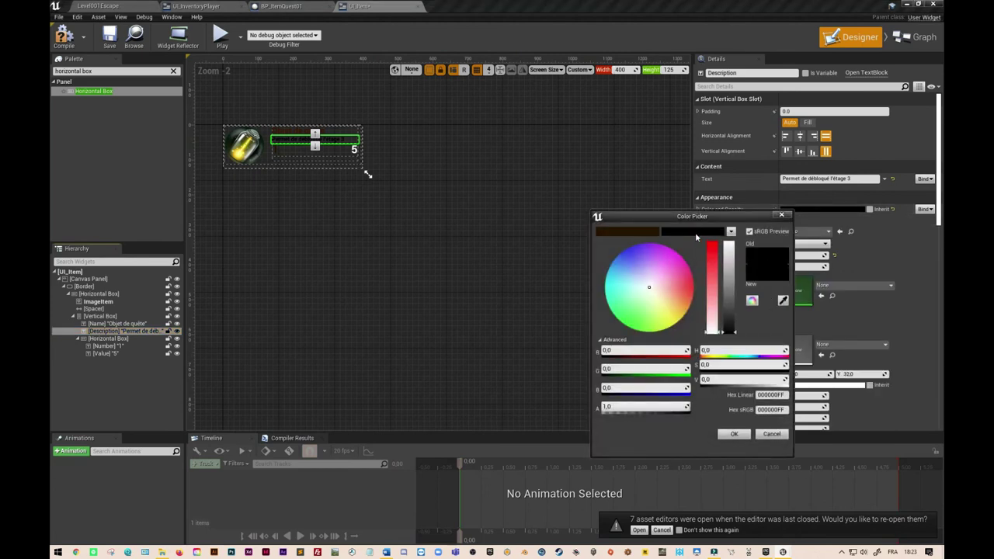
pyautogui.click(643, 174)
# Save the Name text's dark brown as a theme swatch without changing its colour.
pyautogui.click(321, 132)
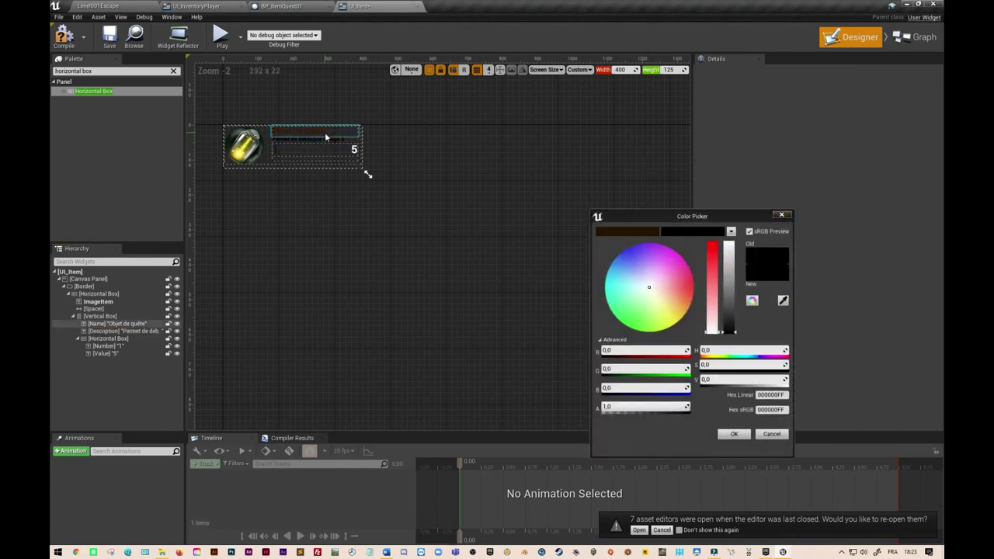
pyautogui.click(780, 216)
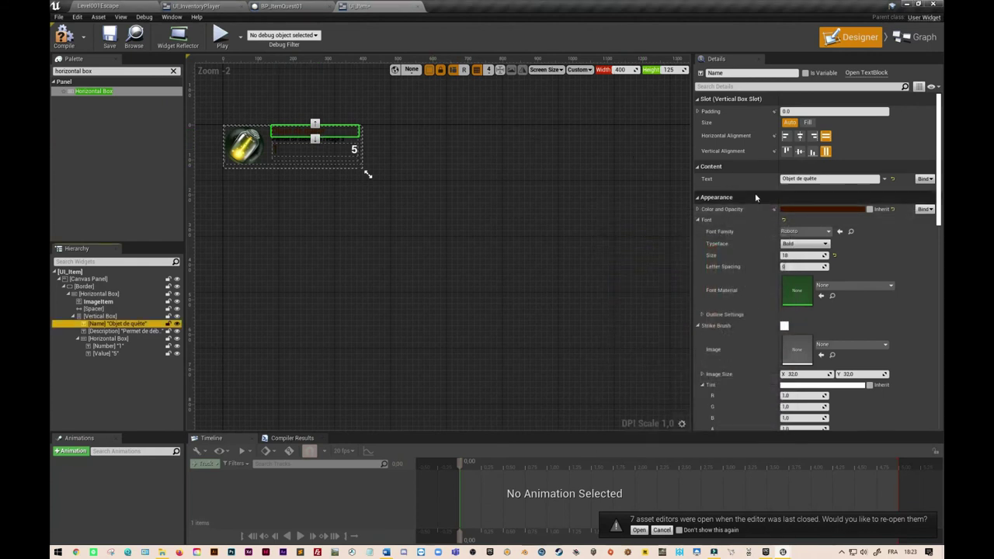
pyautogui.click(802, 209)
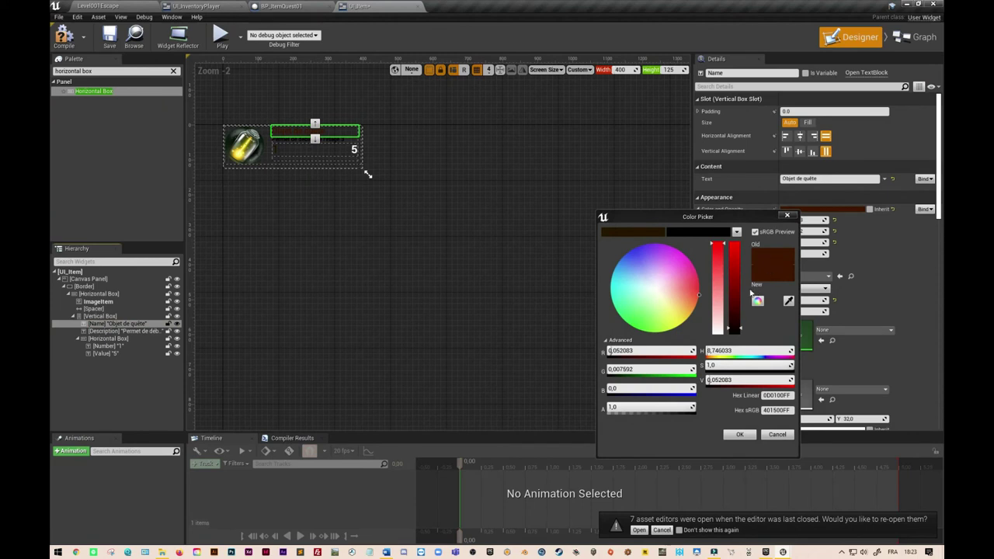
pyautogui.moveTo(777, 262); pyautogui.dragTo(717, 235)
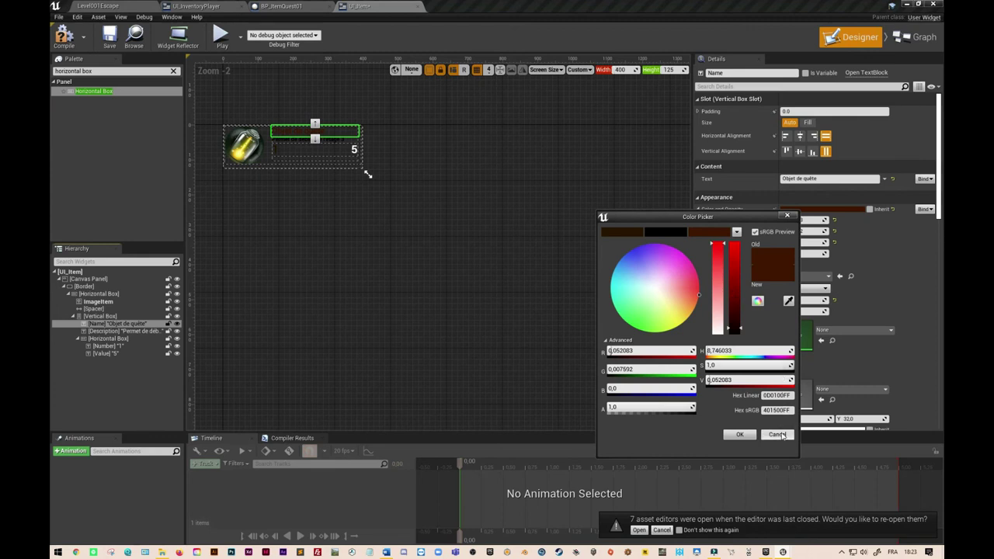
pyautogui.click(778, 435)
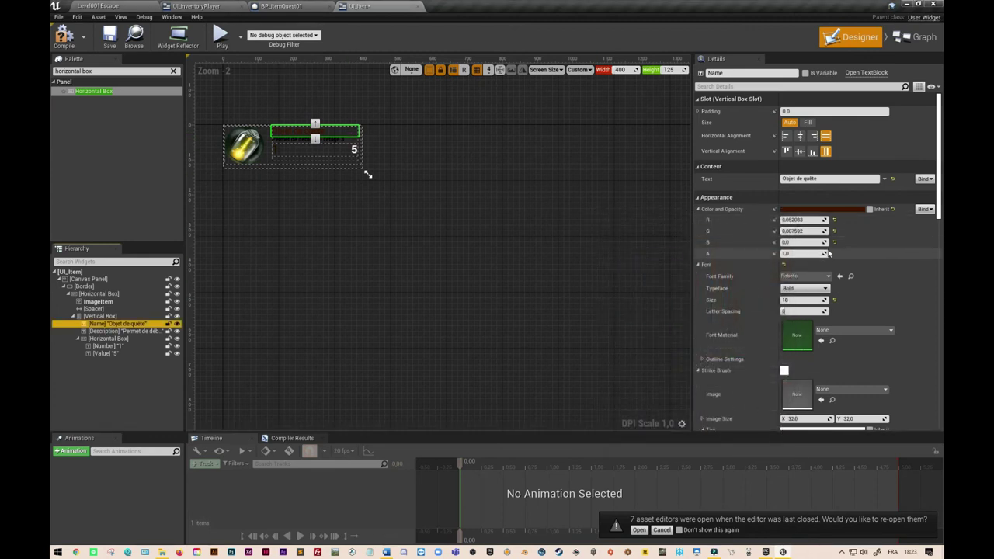
pyautogui.click(355, 150)
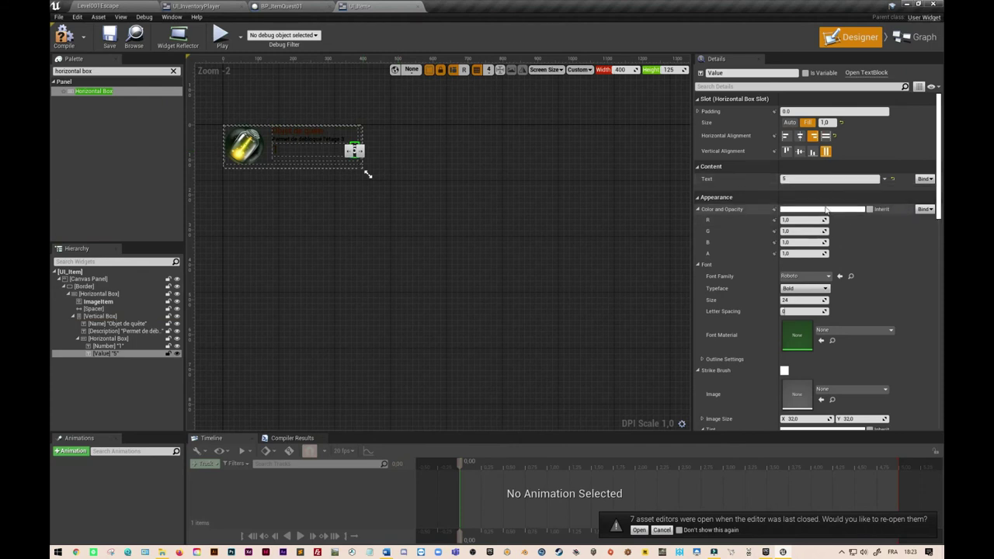
# Darken a golden hue to olive 695908 for the Value text 5 and store it as a swatch.
pyautogui.click(822, 209)
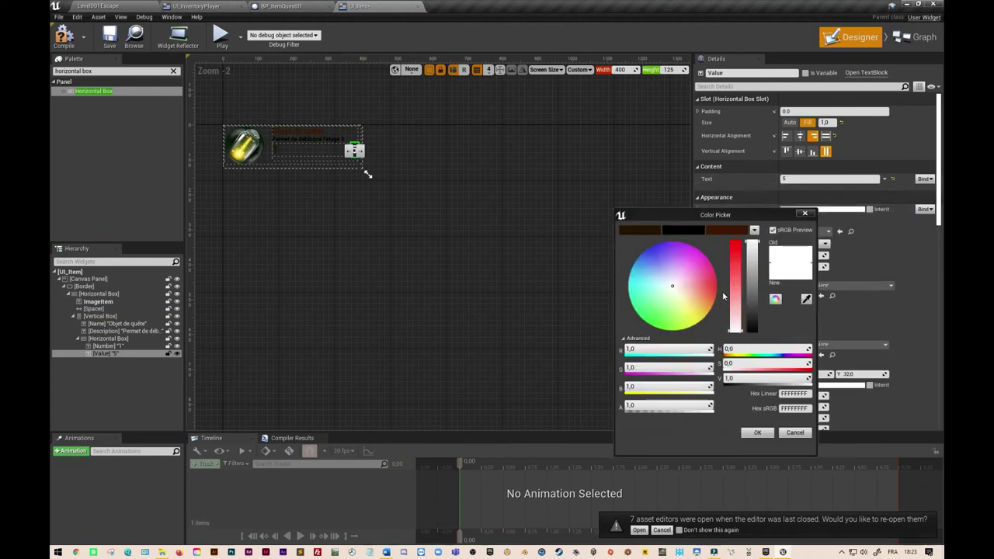
pyautogui.click(706, 314)
pyautogui.moveTo(752, 256); pyautogui.dragTo(755, 320)
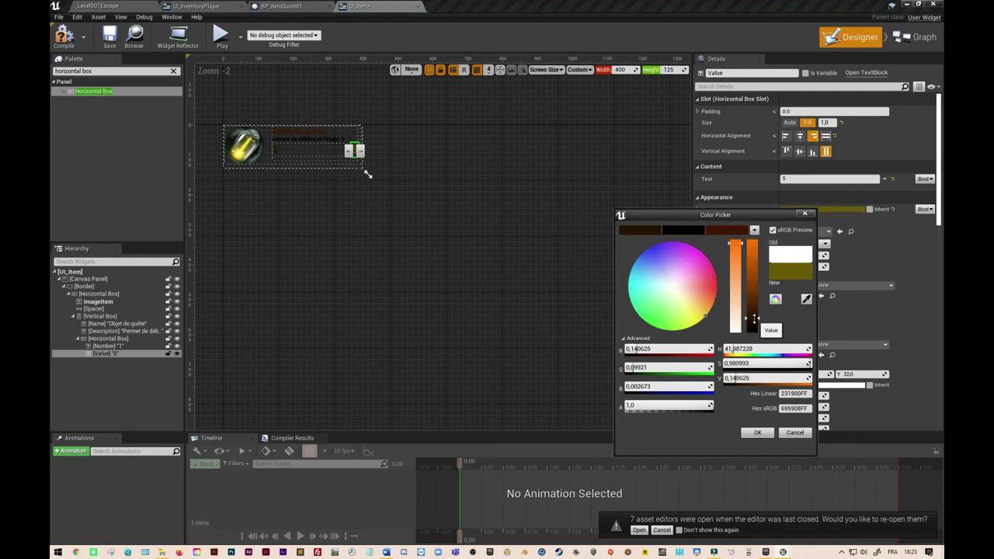
pyautogui.click(767, 436)
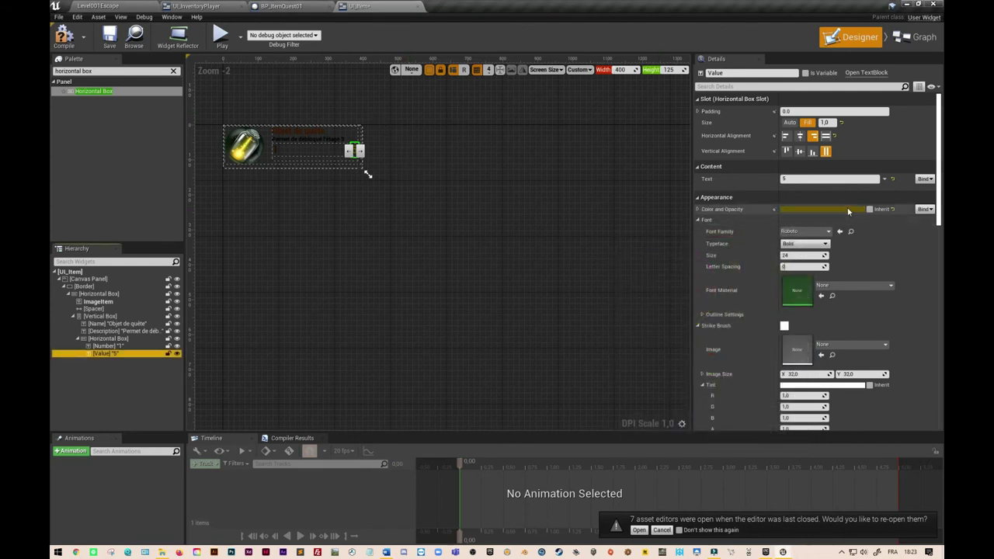
pyautogui.click(850, 210)
pyautogui.moveTo(820, 267); pyautogui.dragTo(765, 232)
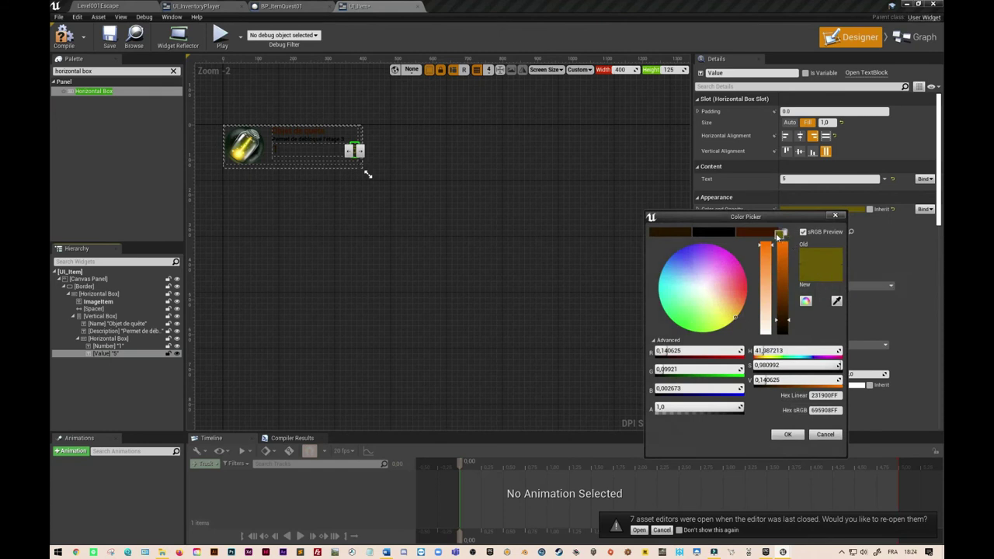
# Close the colour picker, save UI_Item, and return to the UI_InventoryPlayer designer.
pyautogui.click(787, 435)
pyautogui.click(401, 157)
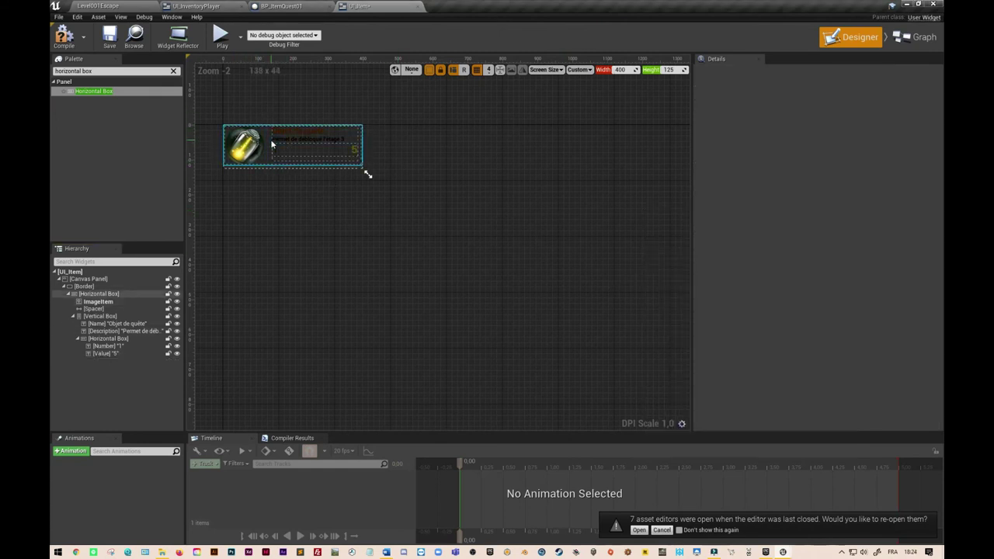
pyautogui.click(109, 40)
pyautogui.click(111, 44)
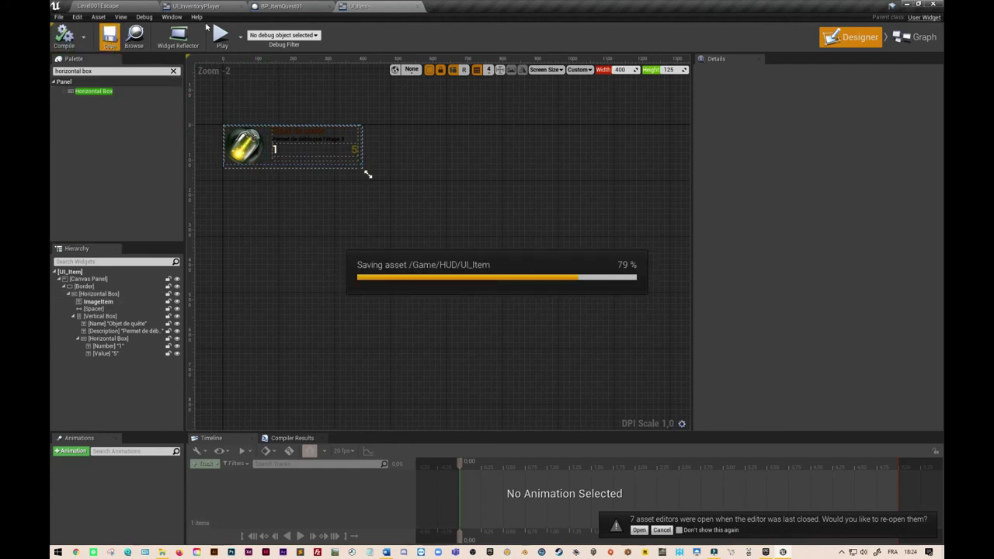
pyautogui.click(196, 7)
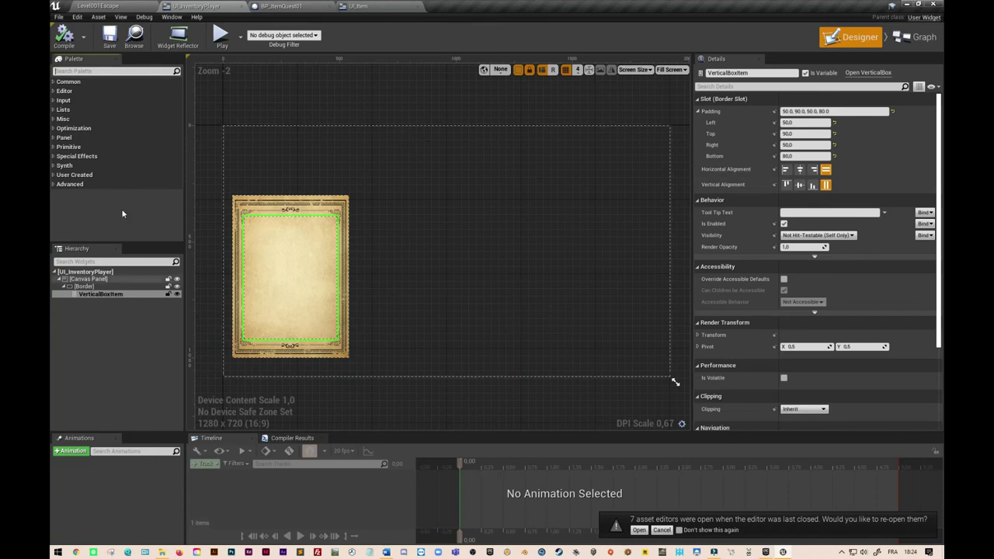
# Search the Palette for 'UI' and drag three UI_Item entries into VerticalBoxItem.
pyautogui.click(76, 74)
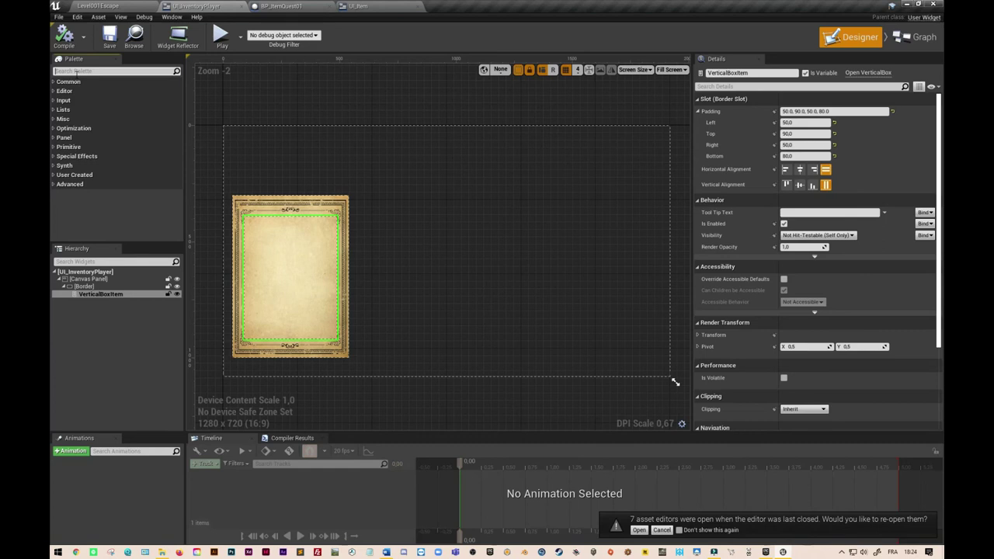
pyautogui.write('UI')
pyautogui.moveTo(85, 100); pyautogui.dragTo(120, 295)
pyautogui.scroll(2, 276, 262)
pyautogui.scroll(1, 276, 262)
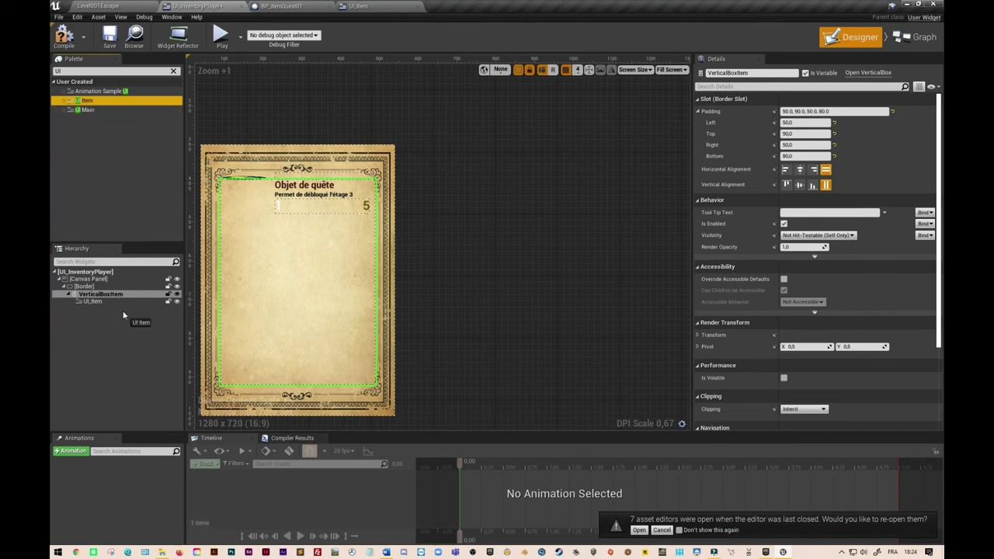
pyautogui.moveTo(121, 309); pyautogui.dragTo(120, 303)
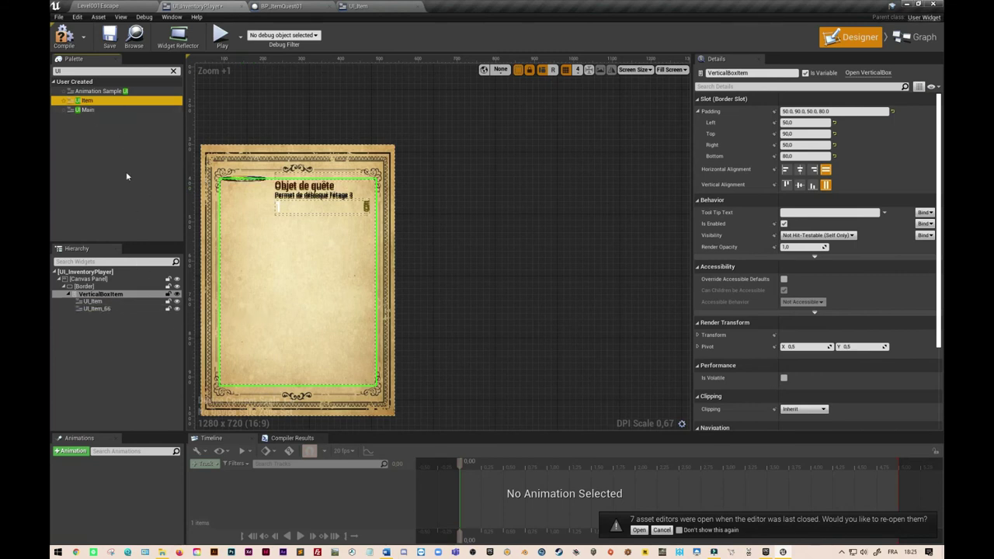
pyautogui.moveTo(91, 101); pyautogui.dragTo(108, 312)
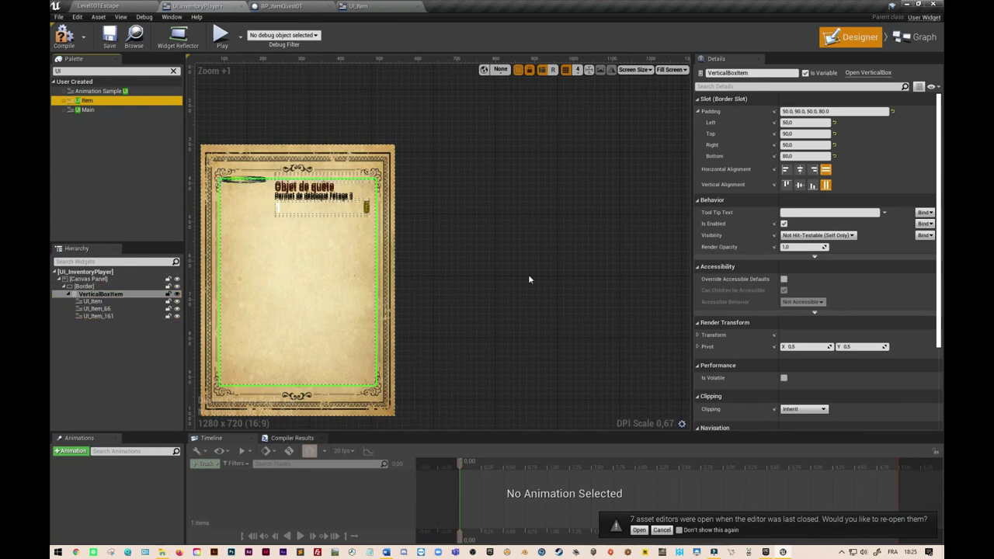
pyautogui.click(310, 172)
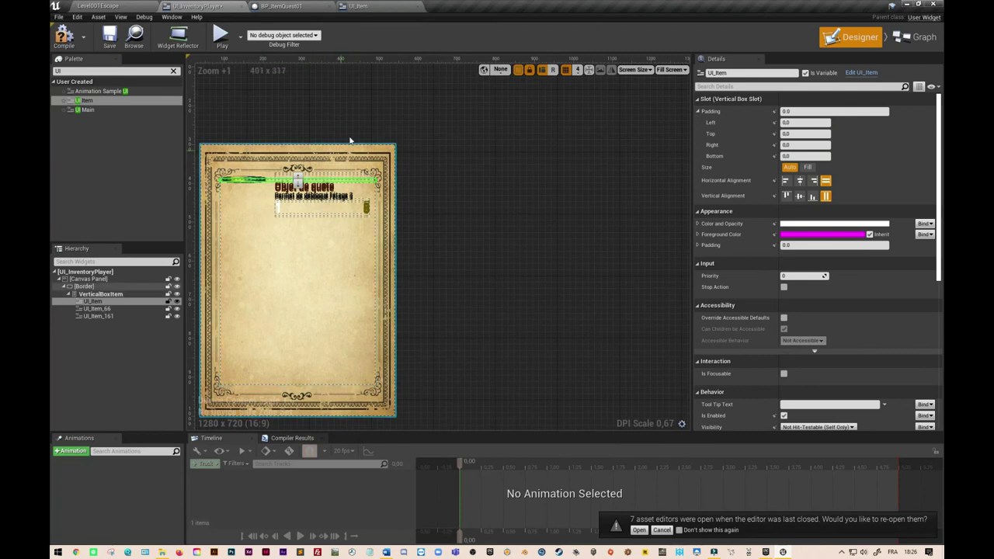
pyautogui.click(361, 7)
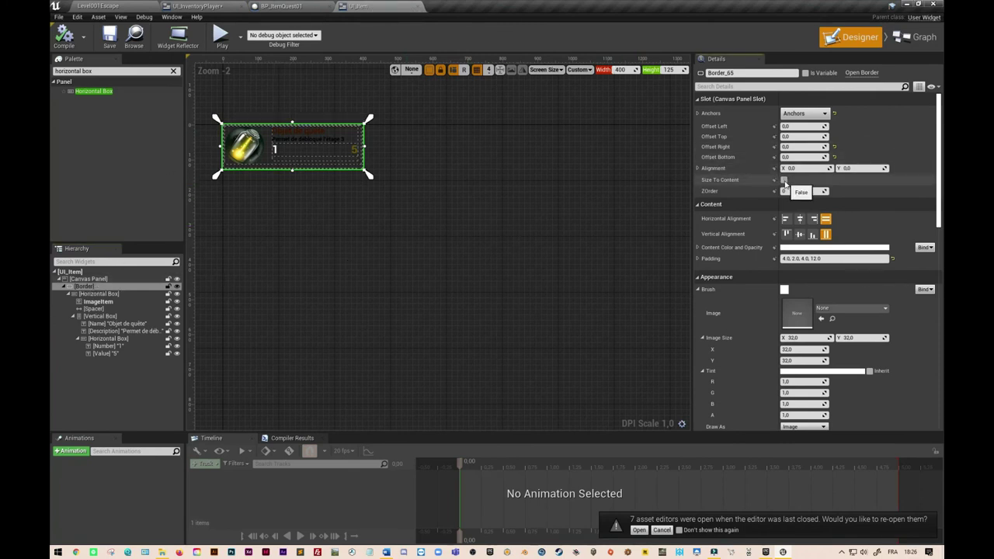
# Save UI_Item, then add two more UI_Item entries to VerticalBoxItem and compile the panel.
pyautogui.click(110, 39)
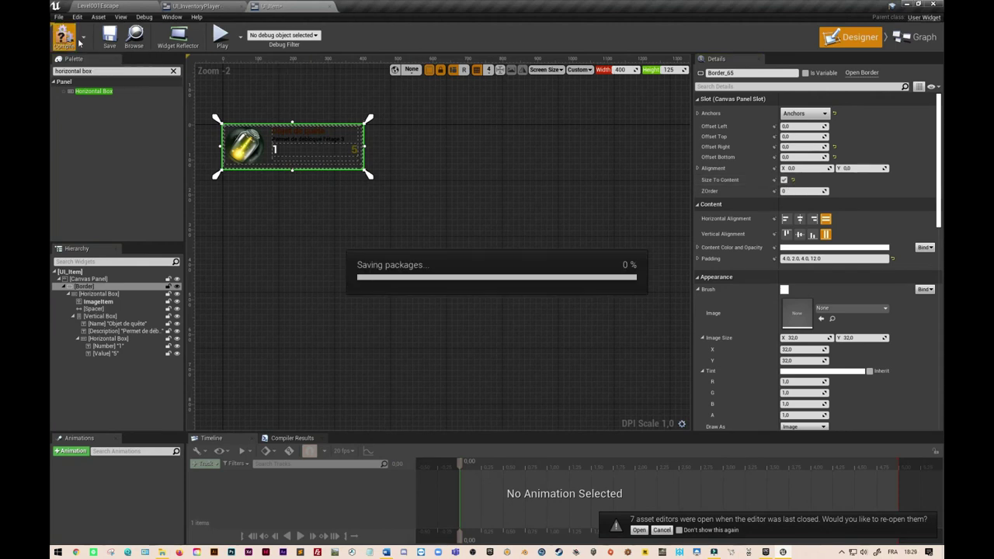
pyautogui.click(110, 39)
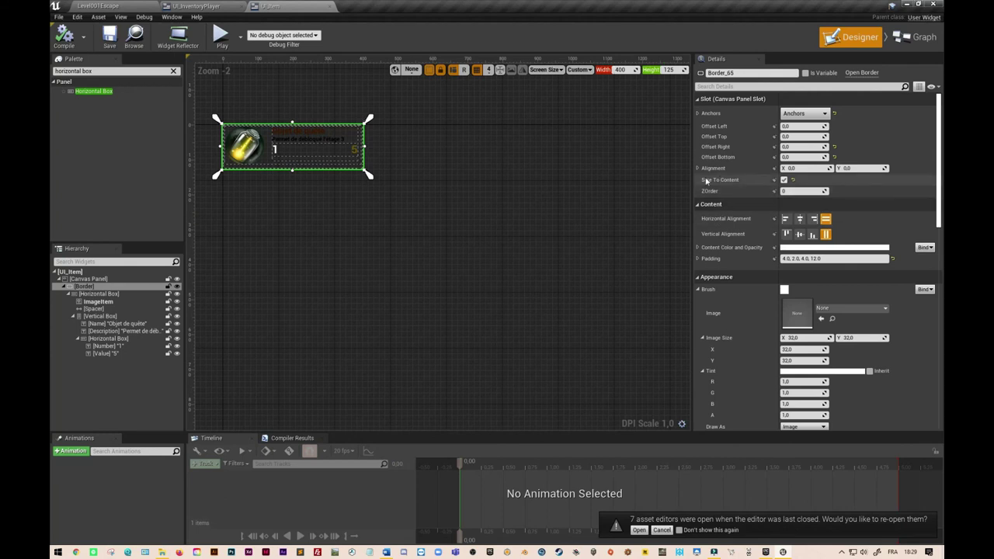
pyautogui.click(210, 7)
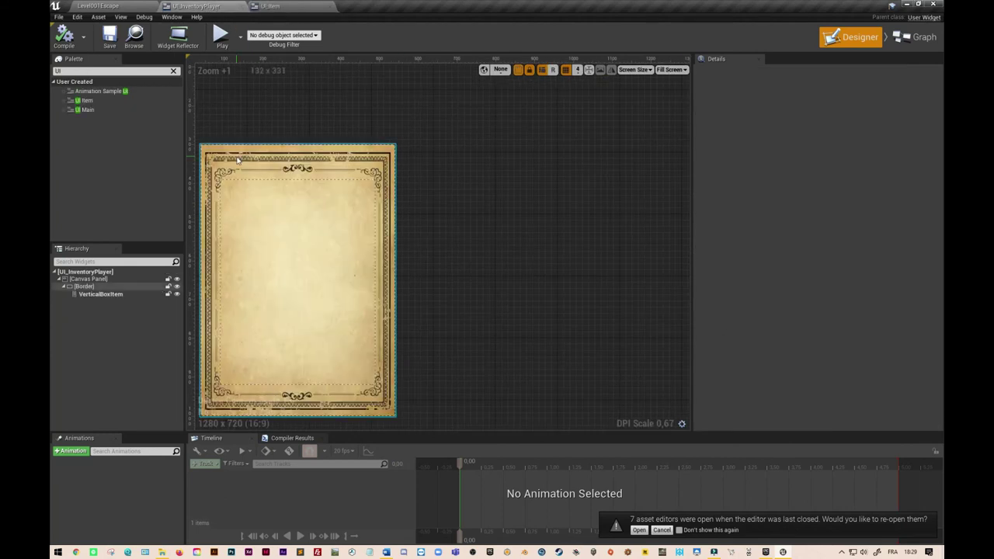
pyautogui.moveTo(86, 101); pyautogui.dragTo(115, 295)
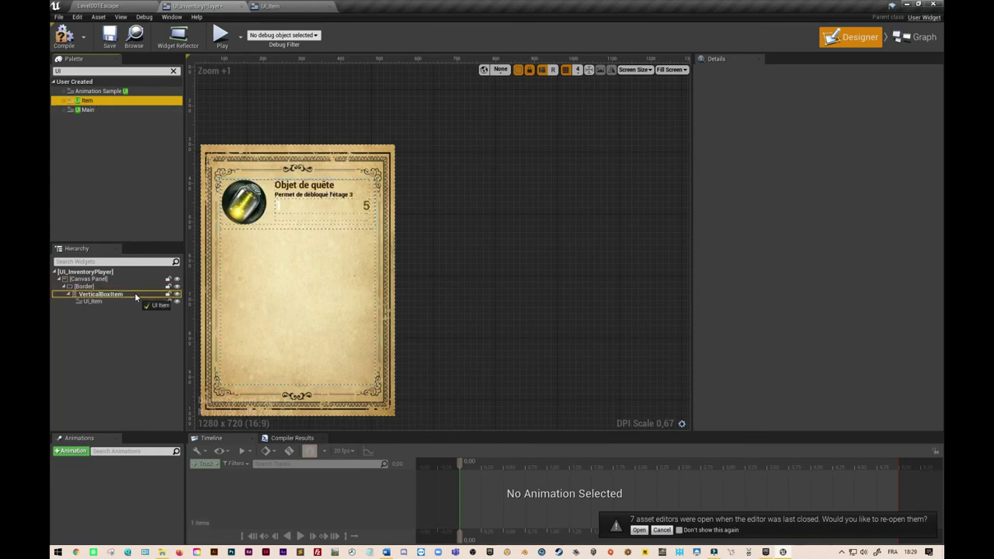
pyautogui.moveTo(134, 196); pyautogui.dragTo(134, 294)
pyautogui.click(65, 36)
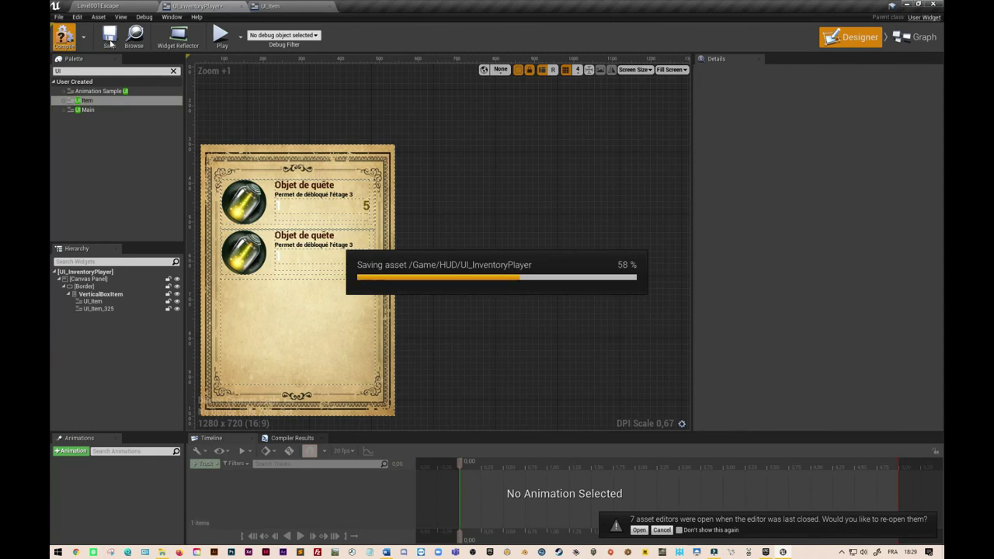
# Turn off Size To Content on UI_Item's border, then compile and save both widgets.
pyautogui.click(303, 7)
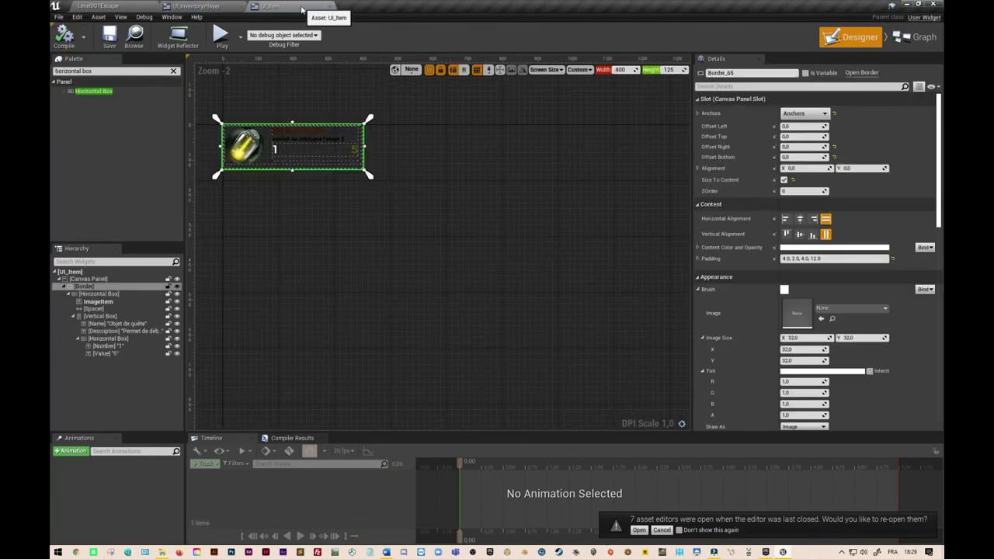
pyautogui.click(784, 180)
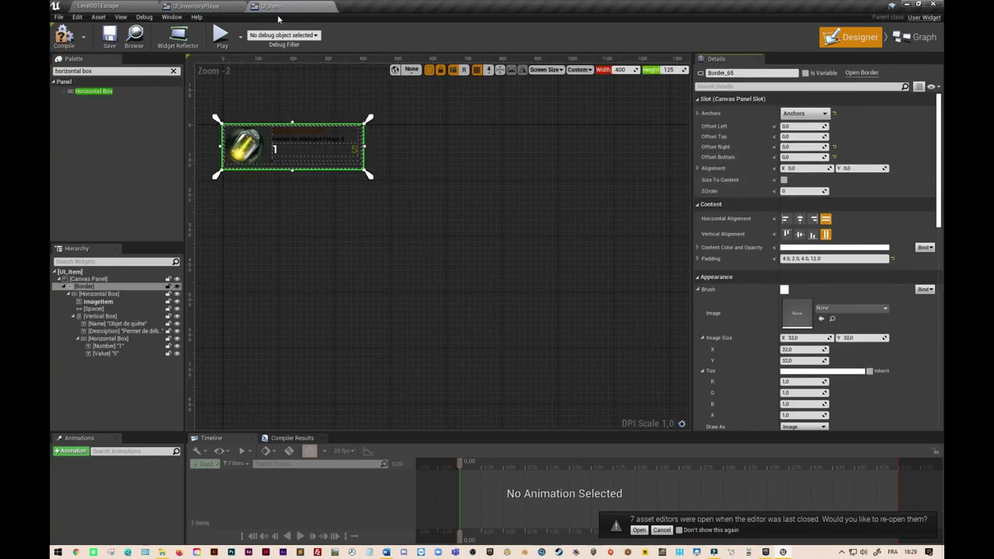
pyautogui.click(110, 39)
pyautogui.click(110, 39)
pyautogui.click(194, 6)
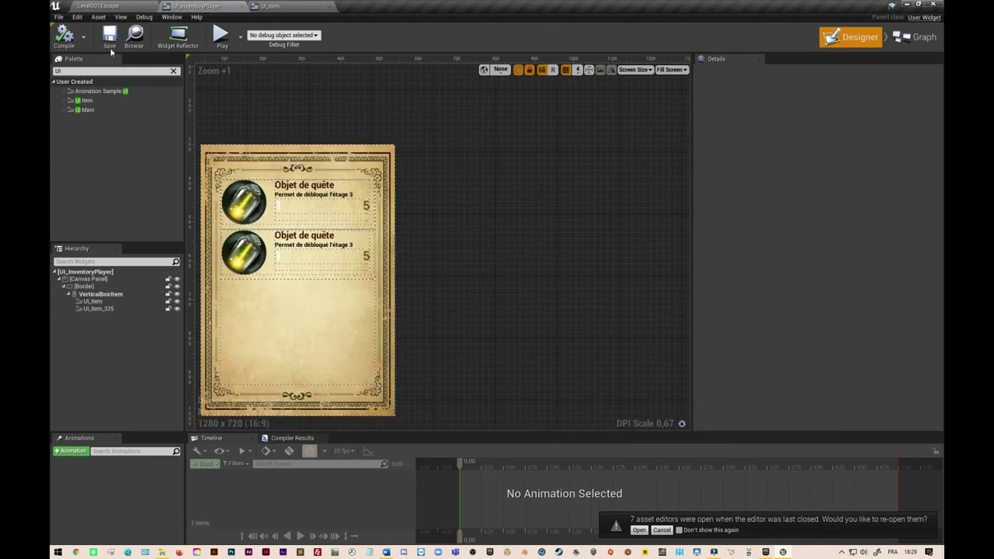
pyautogui.click(65, 39)
pyautogui.click(112, 41)
# Drag three more UI_Item entries into the list, the last below UI_Item_544.
pyautogui.moveTo(85, 100); pyautogui.dragTo(108, 313)
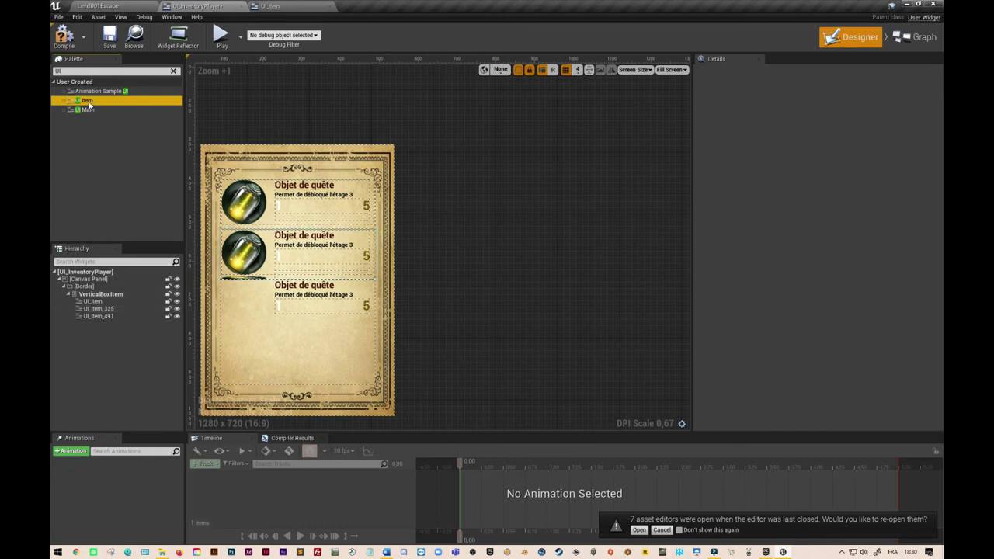
pyautogui.moveTo(103, 330); pyautogui.dragTo(103, 329)
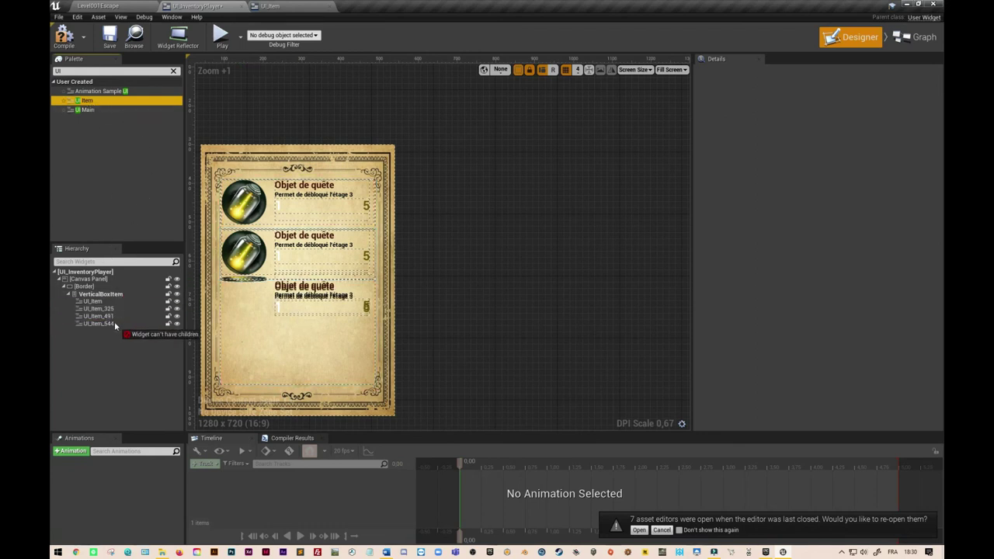
pyautogui.moveTo(110, 284); pyautogui.dragTo(104, 331)
pyautogui.doubleClick(124, 300)
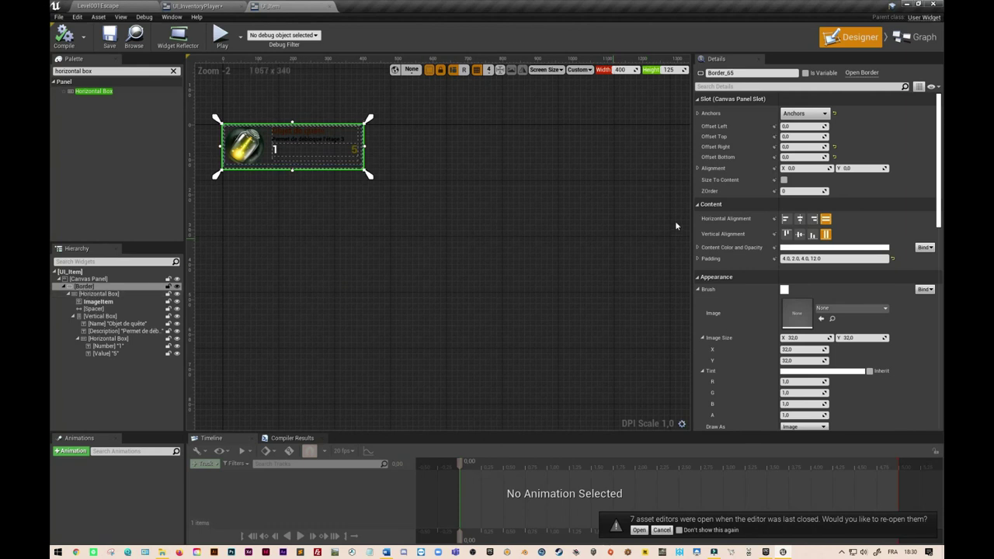
# Enable Size To Content on UI_Item's border, save it, and delete every quest entry from the inventory list.
pyautogui.click(784, 180)
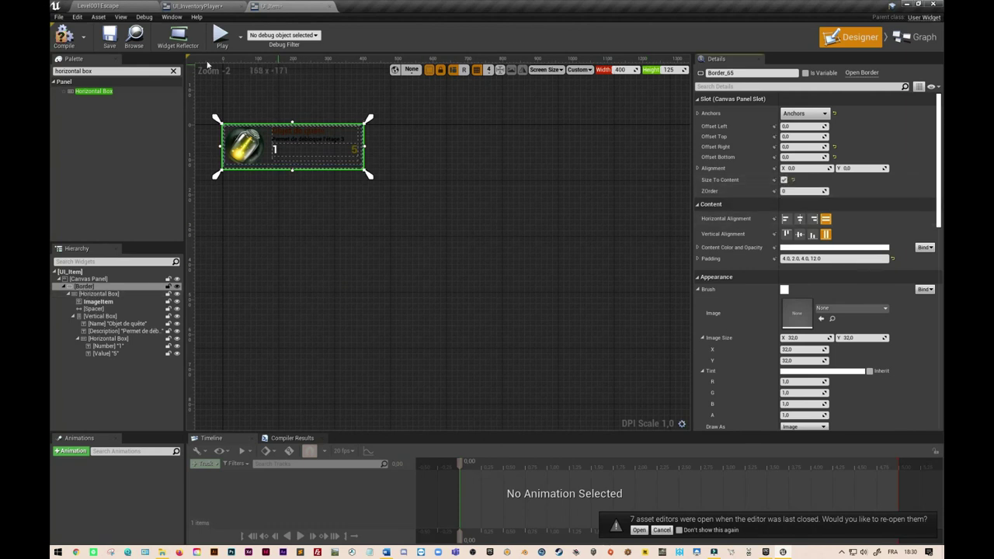
pyautogui.click(110, 48)
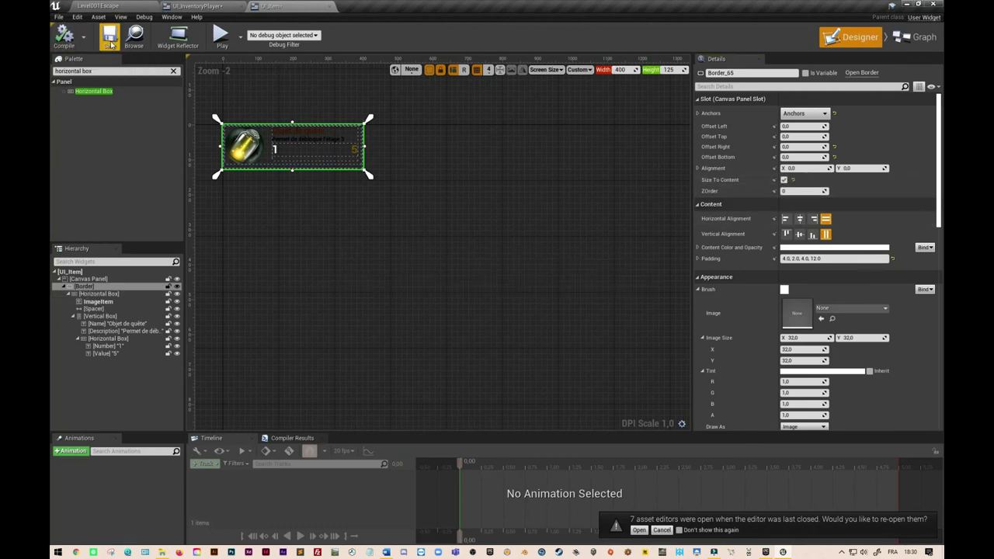
pyautogui.click(193, 6)
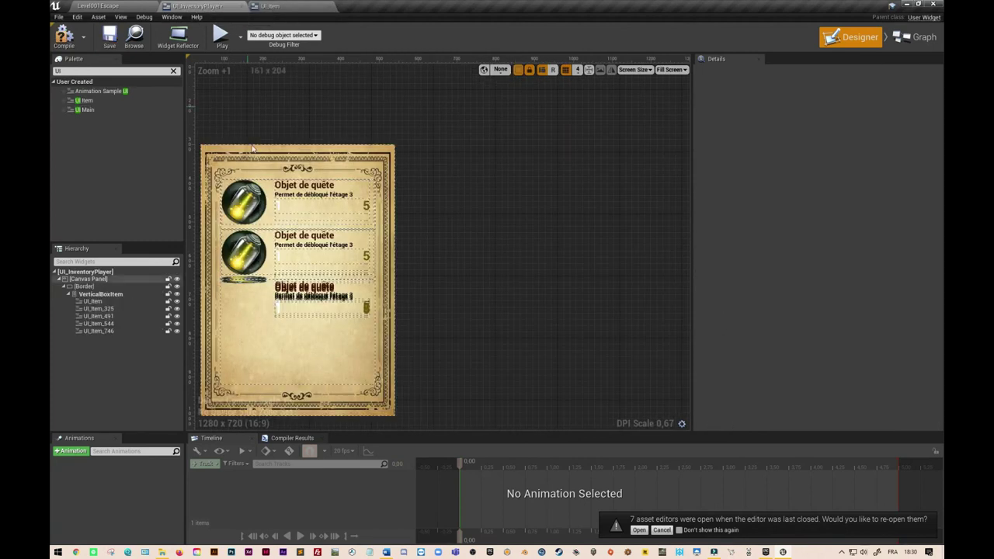
pyautogui.click(104, 331)
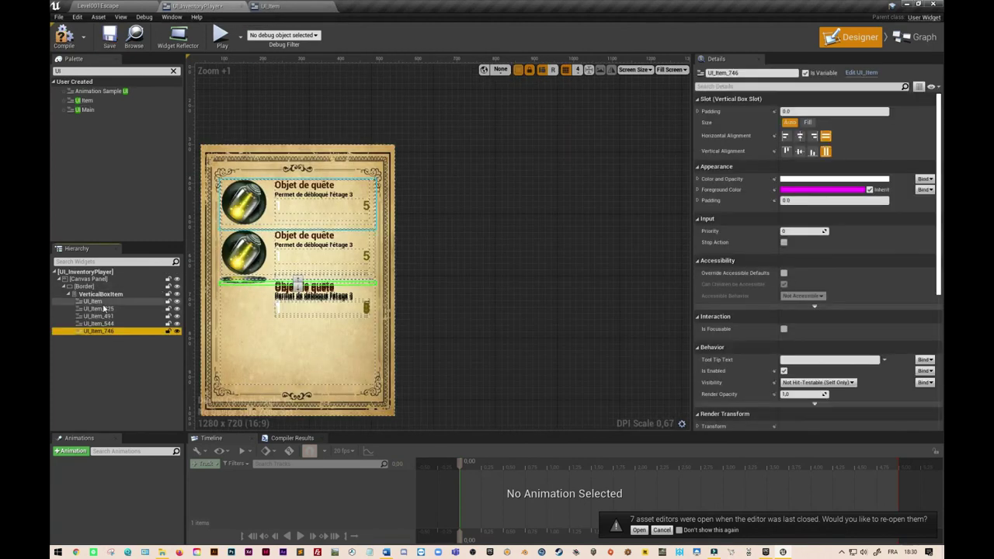
pyautogui.keyDown('shift'); pyautogui.click(101, 302); pyautogui.keyUp('shift')
pyautogui.press('Delete')
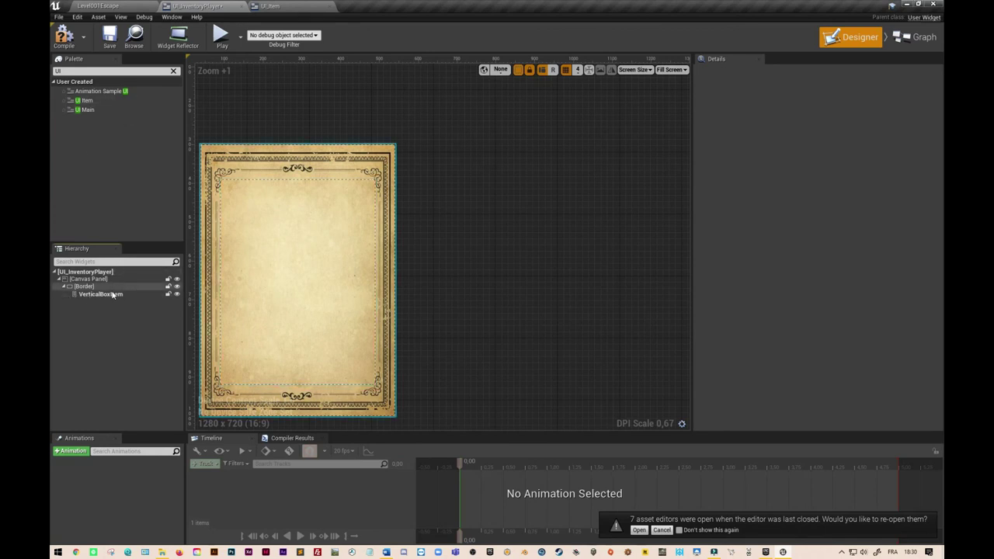
# Refill VerticalBoxItem with six fresh UI_Item entries and select the vertical box.
pyautogui.moveTo(83, 101)
pyautogui.mouseDown()
pyautogui.moveTo(132, 309)
pyautogui.moveTo(121, 297)
pyautogui.mouseUp()
pyautogui.click(110, 37)
pyautogui.moveTo(85, 100)
pyautogui.mouseDown()
pyautogui.moveTo(115, 311)
pyautogui.moveTo(134, 307)
pyautogui.moveTo(122, 311)
pyautogui.mouseUp()
pyautogui.moveTo(86, 100); pyautogui.dragTo(124, 324)
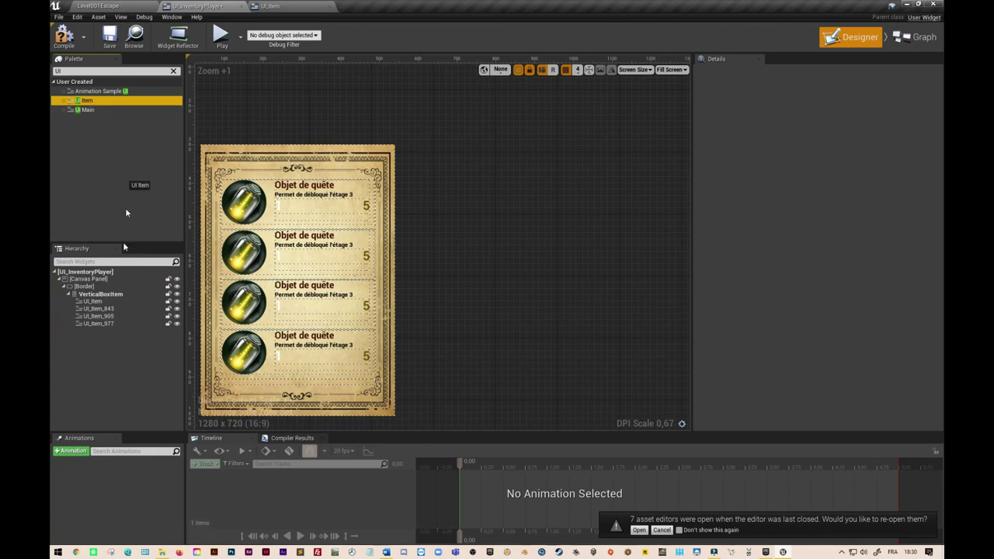
pyautogui.moveTo(126, 211); pyautogui.dragTo(125, 331)
pyautogui.moveTo(91, 105); pyautogui.dragTo(122, 333)
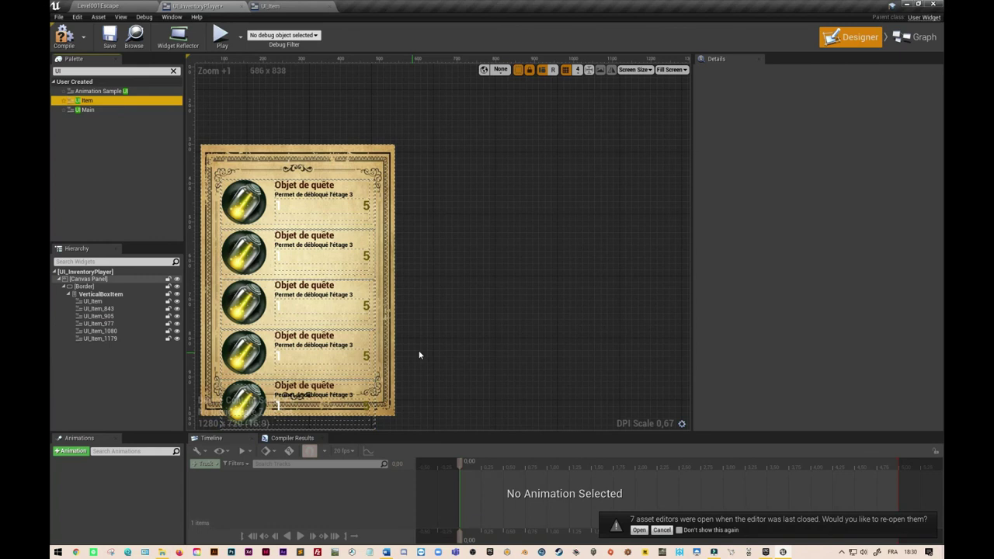
pyautogui.scroll(-3, 419, 355)
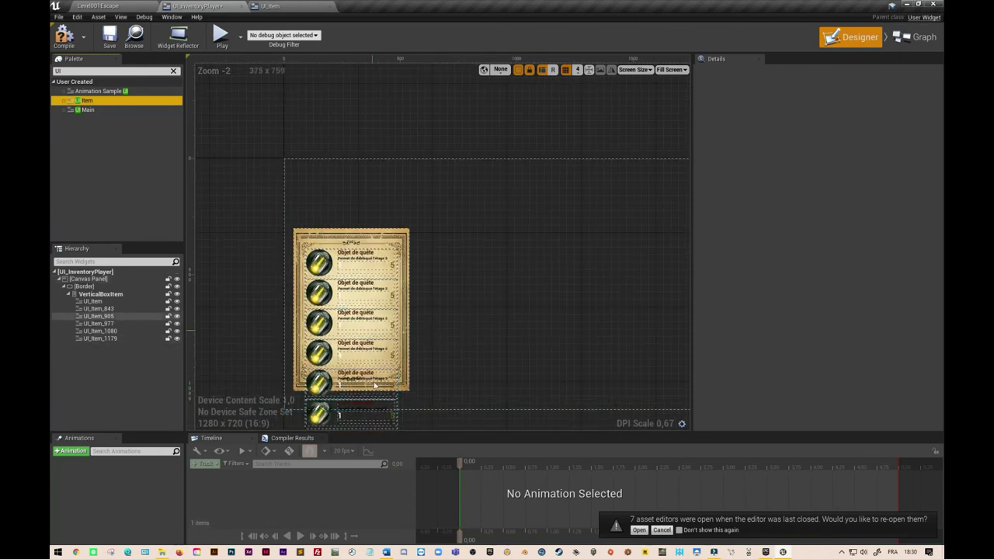
pyautogui.click(105, 295)
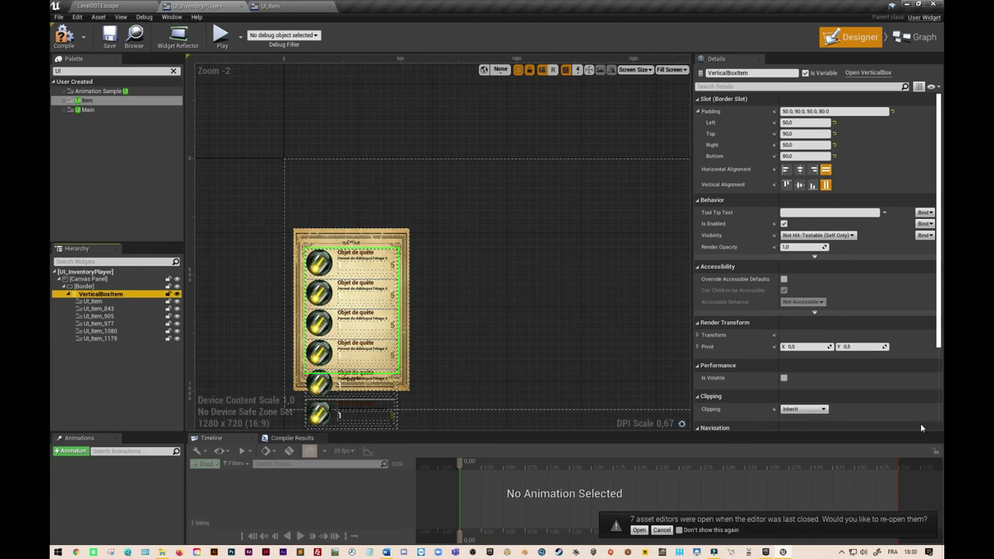
# Wrap VerticalBoxItem in a Scroll Box, then compile and save UI_InventoryPlayer.
pyautogui.rightClick(115, 299)
pyautogui.moveTo(159, 373)
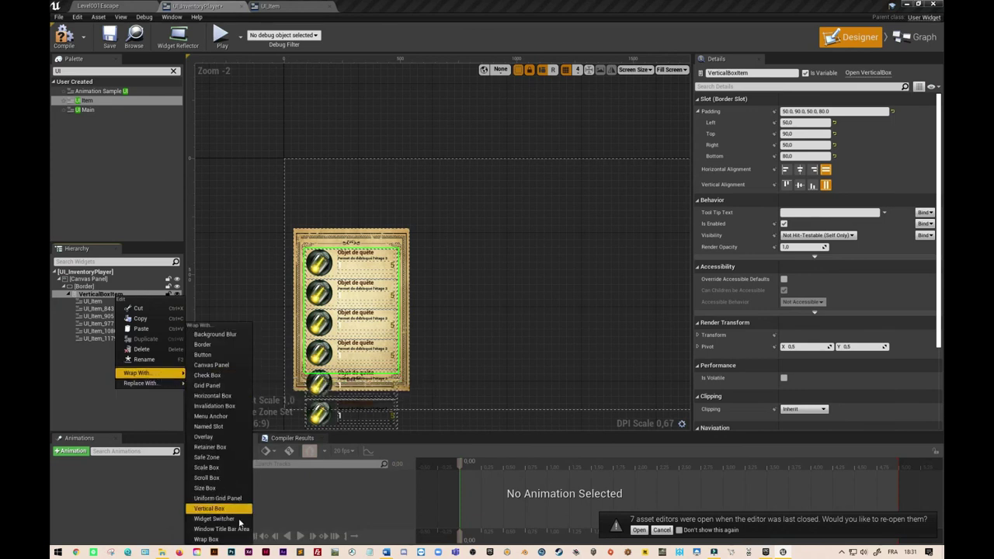
pyautogui.click(213, 479)
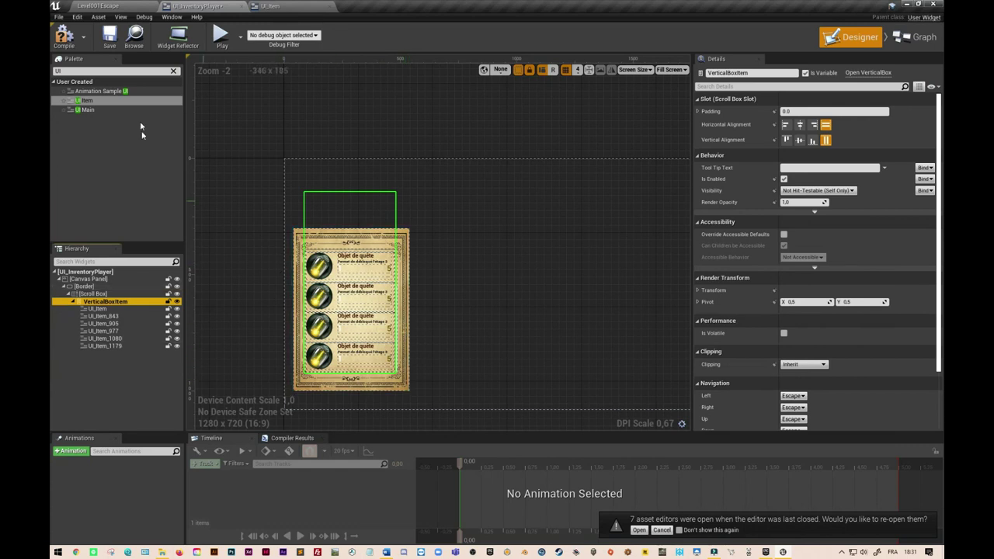
pyautogui.click(71, 45)
pyautogui.click(107, 43)
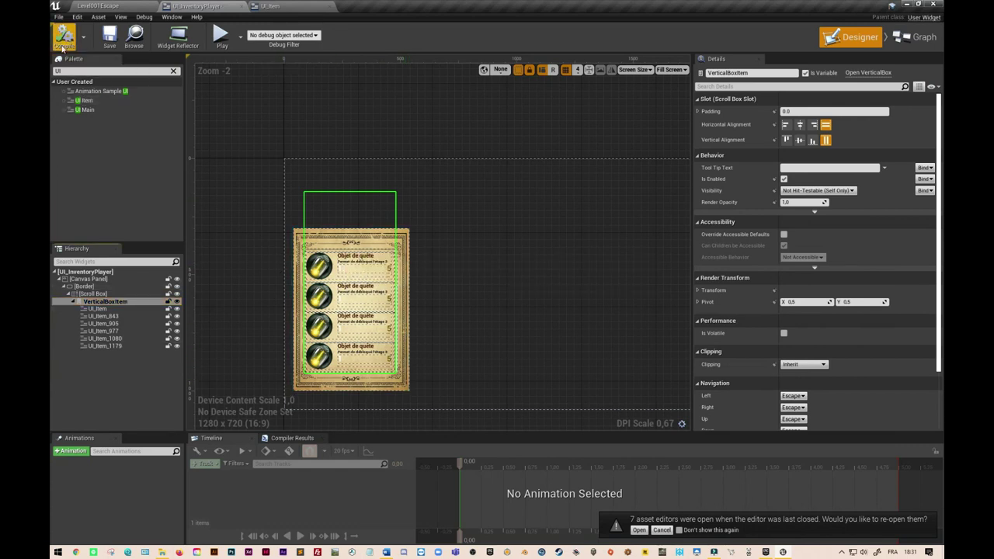
pyautogui.click(106, 45)
pyautogui.click(126, 6)
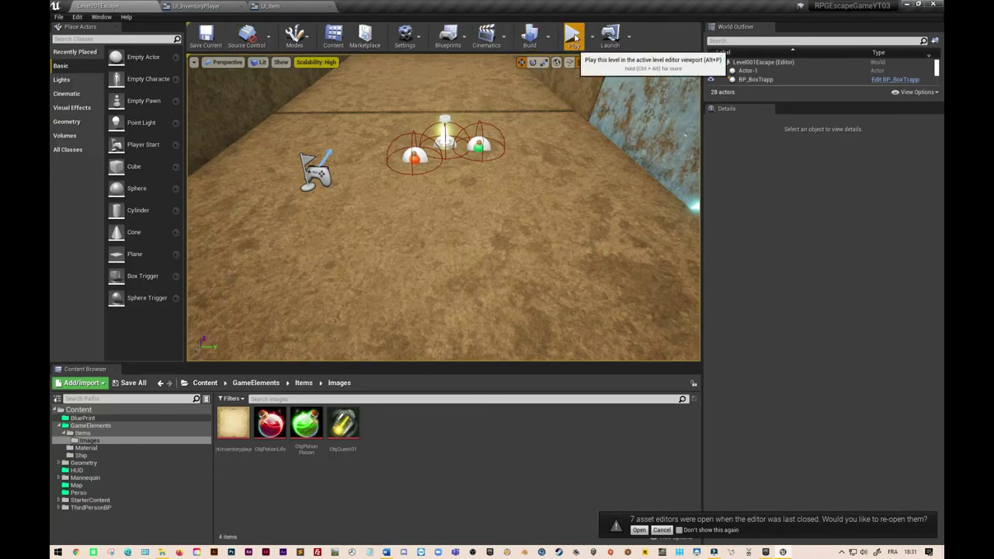
# Play Level001Escape, open the inventory with I, and run the character forward with W.
pyautogui.click(575, 37)
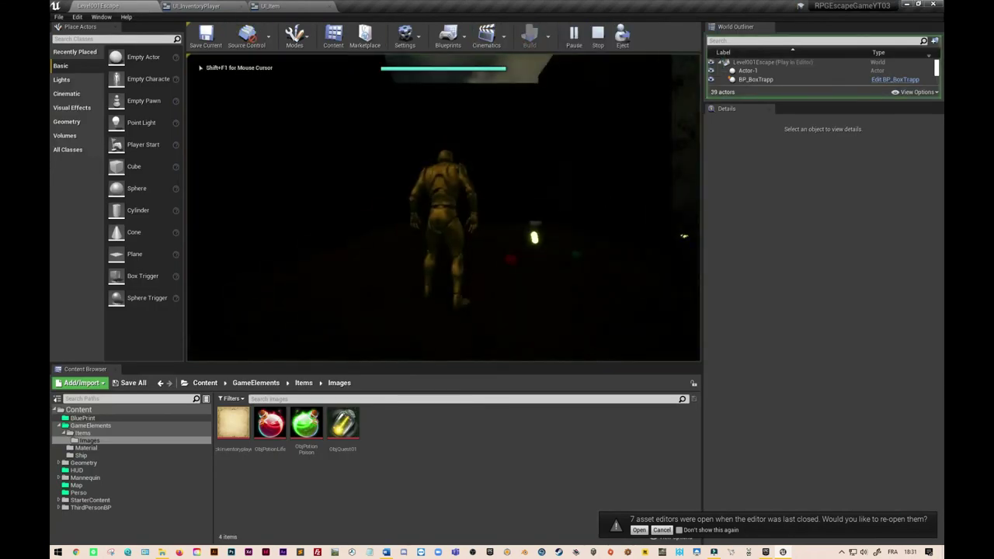
pyautogui.press('w')
pyautogui.press('i')
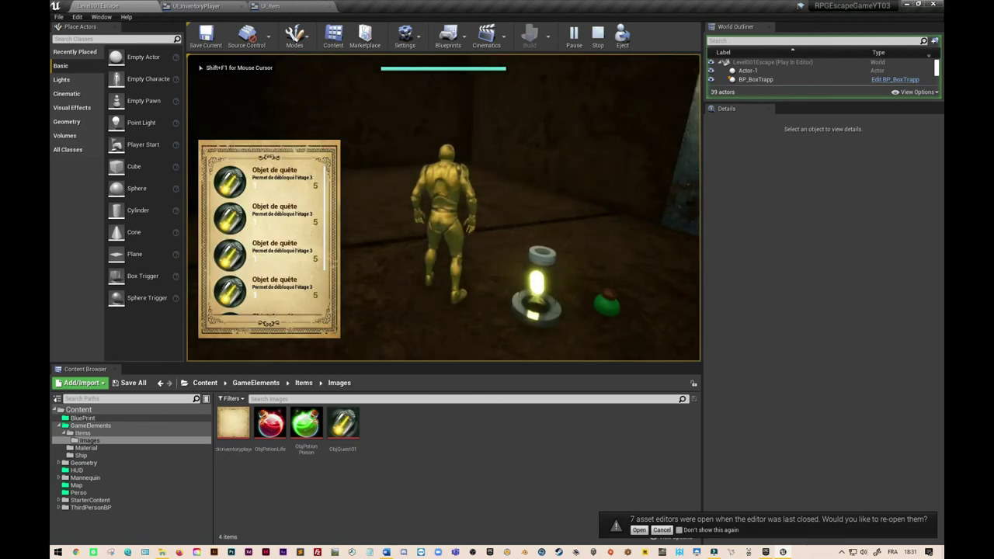
pyautogui.press('w')
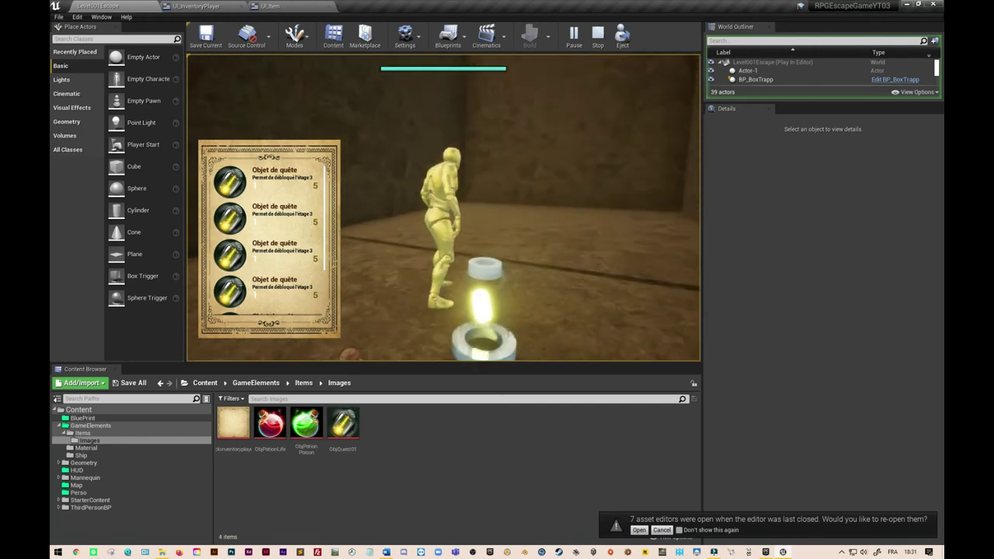
pyautogui.press('w')
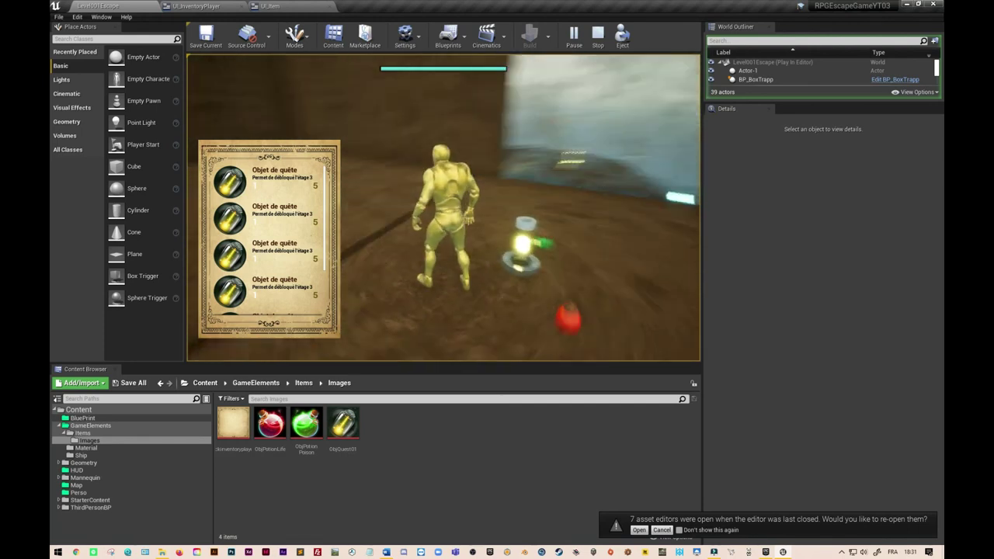